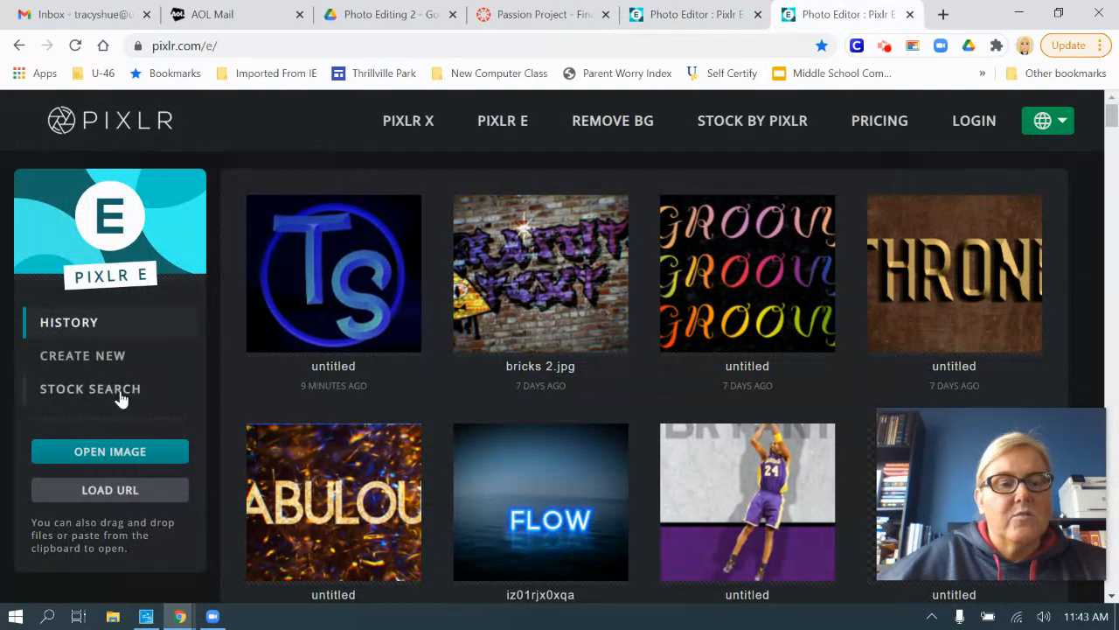
# - Create a new blank image 1000 px wide and 1000 px high
pyautogui.click(105, 362)
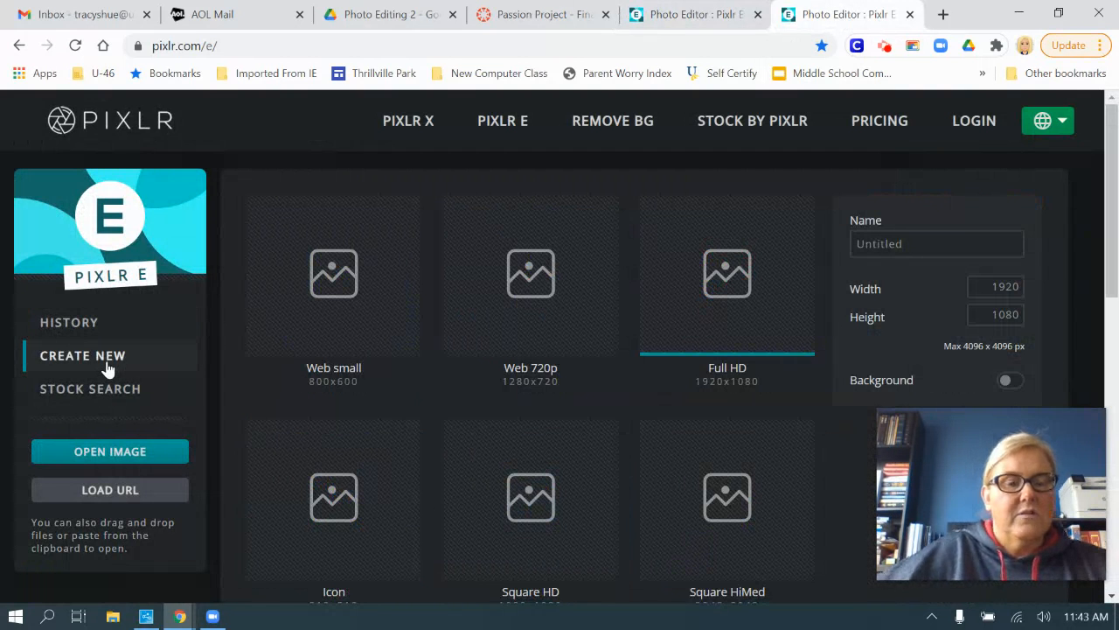
pyautogui.moveTo(992, 287); pyautogui.dragTo(1035, 287)
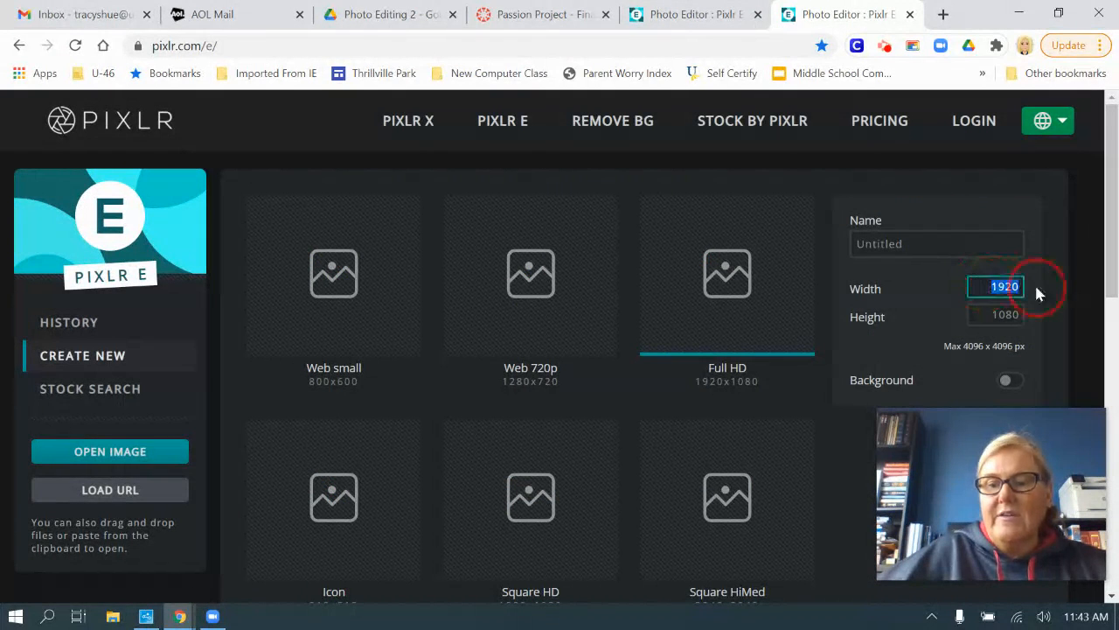
pyautogui.write('1000')
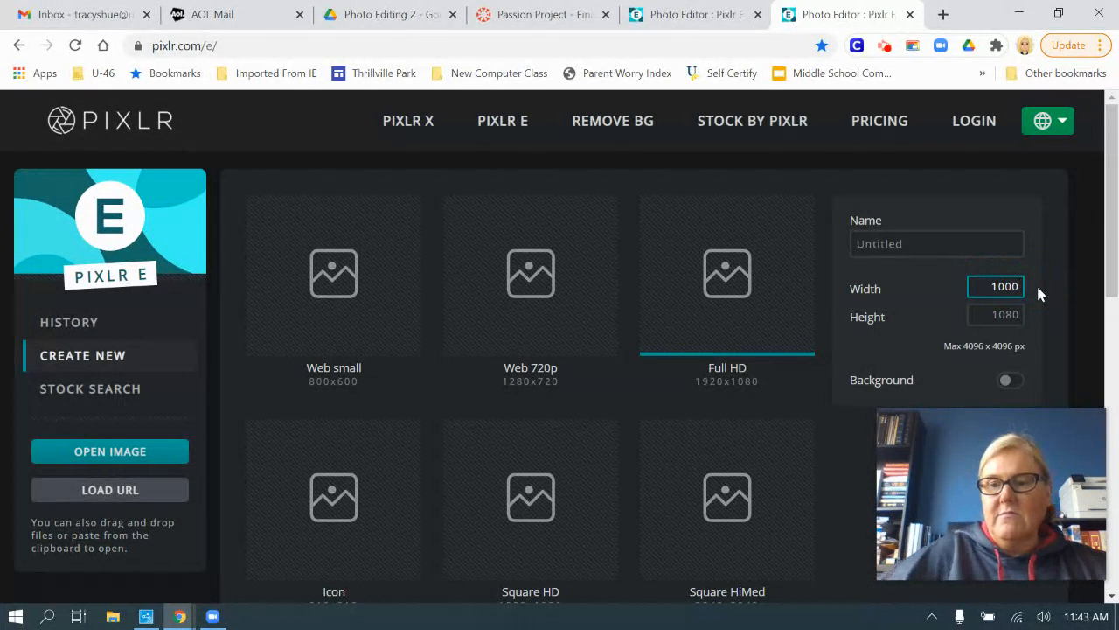
pyautogui.moveTo(988, 313); pyautogui.dragTo(1028, 314)
pyautogui.press('BackSpace')
pyautogui.write('1000')
pyautogui.moveTo(962, 412); pyautogui.dragTo(995, 453)
pyautogui.click(995, 447)
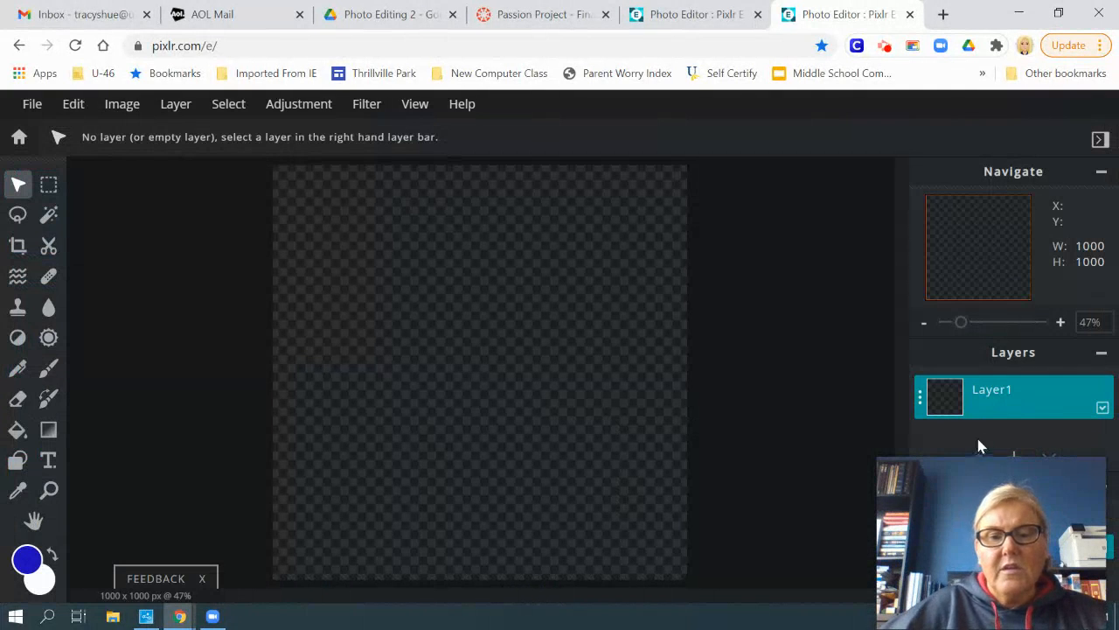
# - Set the foreground colour to black and fill the whole base layer with it
pyautogui.moveTo(1002, 478); pyautogui.dragTo(914, 475)
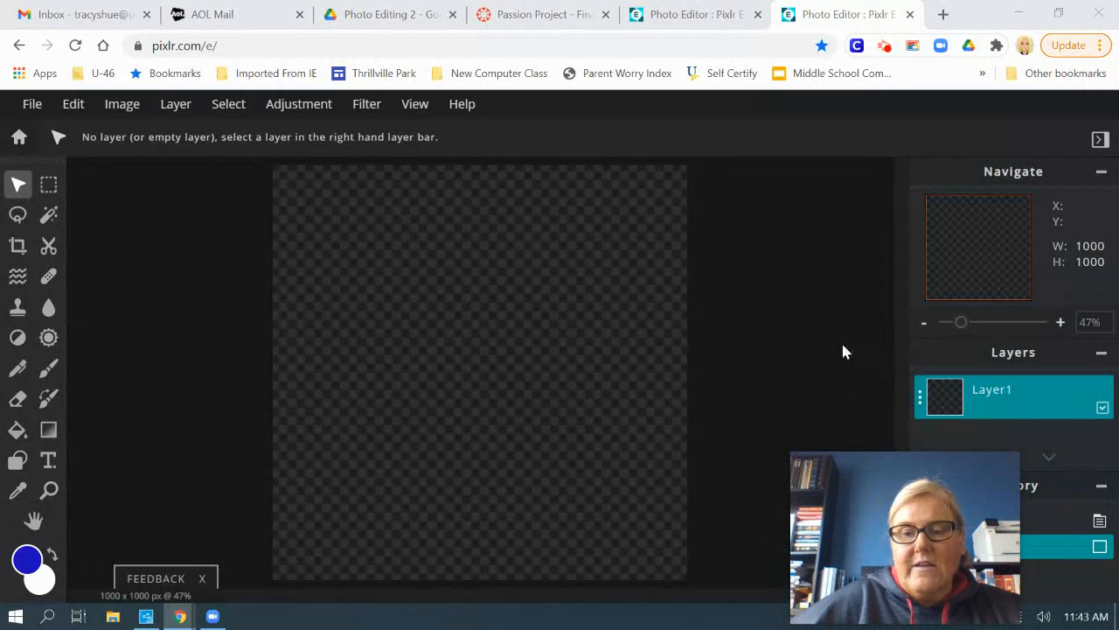
pyautogui.click(26, 558)
pyautogui.click(425, 488)
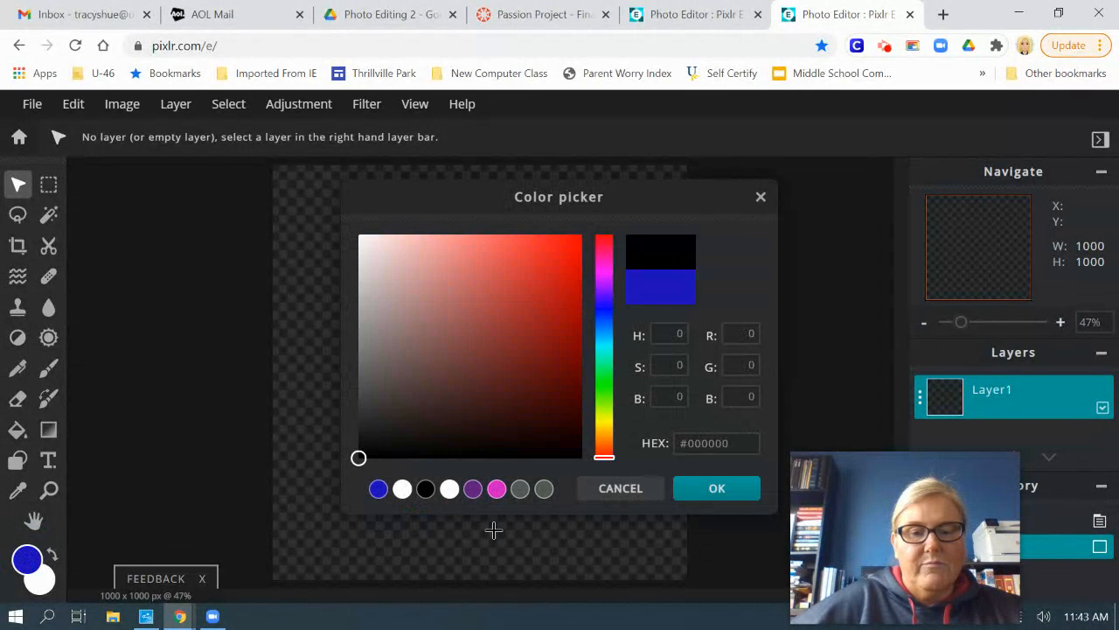
pyautogui.click(727, 488)
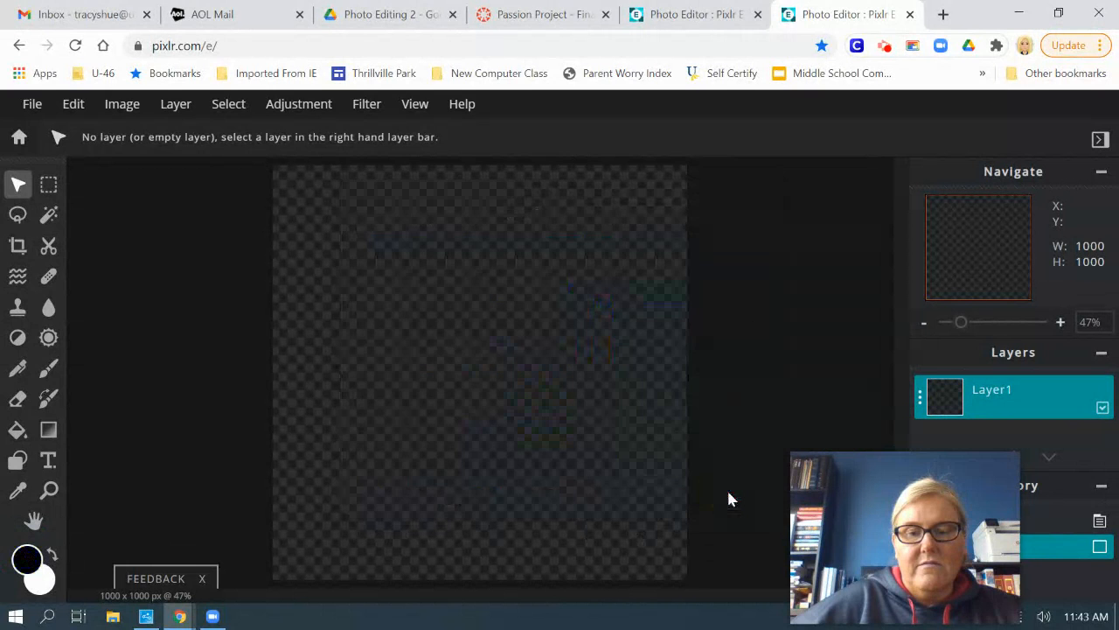
pyautogui.click(18, 430)
pyautogui.click(425, 420)
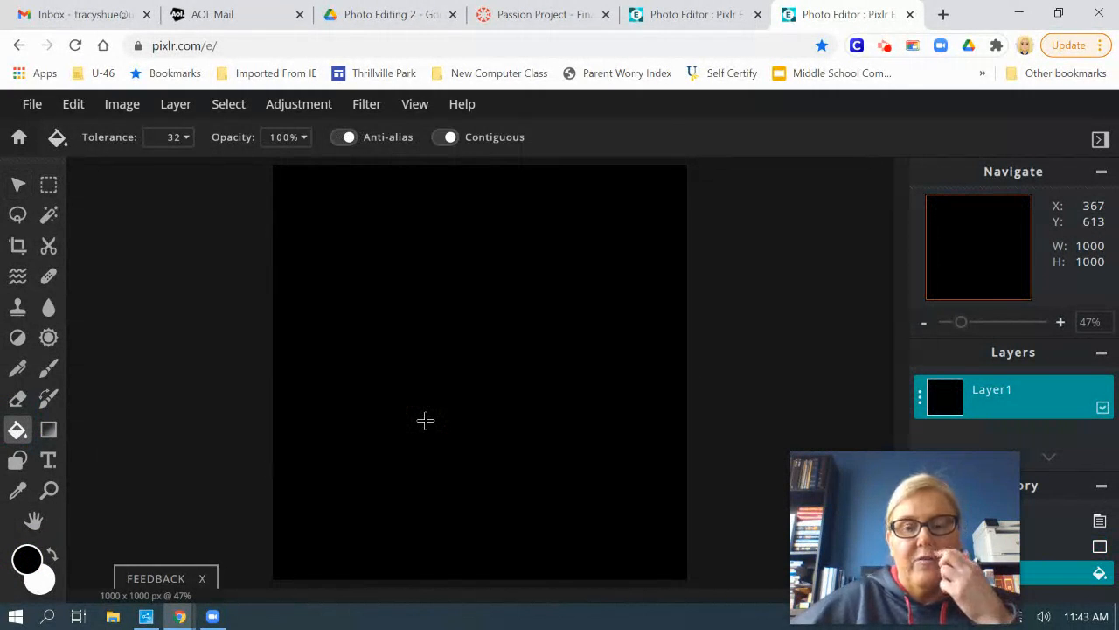
# - Add an empty layer above the black background and glance at the finished TS logo in the other browser tab
pyautogui.moveTo(873, 477)
pyautogui.moveTo(873, 472); pyautogui.dragTo(796, 464)
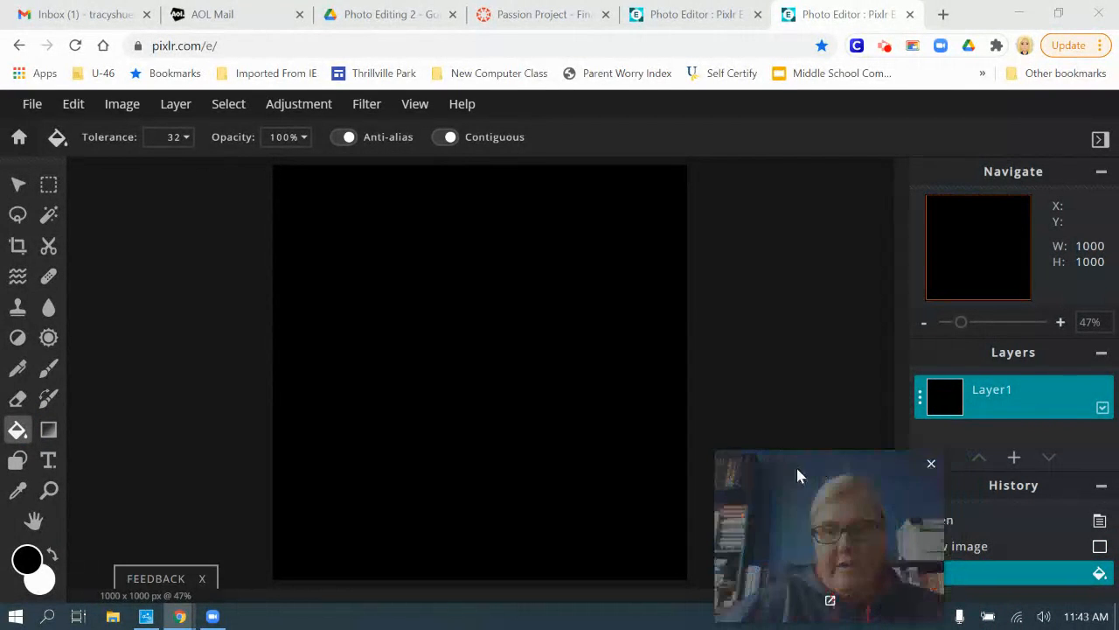
pyautogui.click(1014, 458)
pyautogui.click(417, 365)
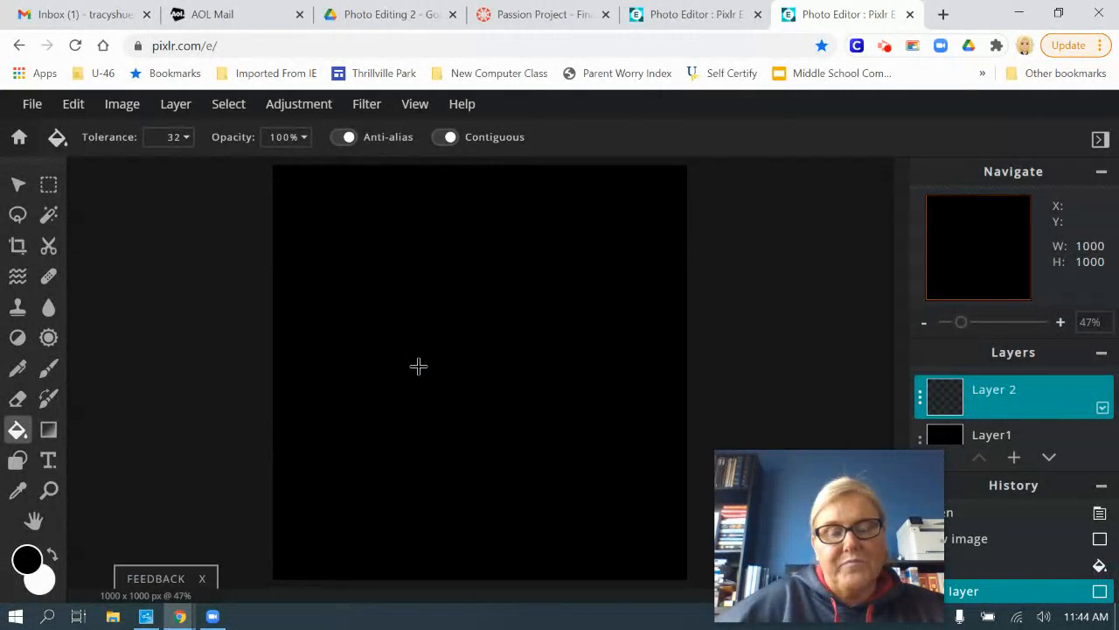
pyautogui.click(678, 14)
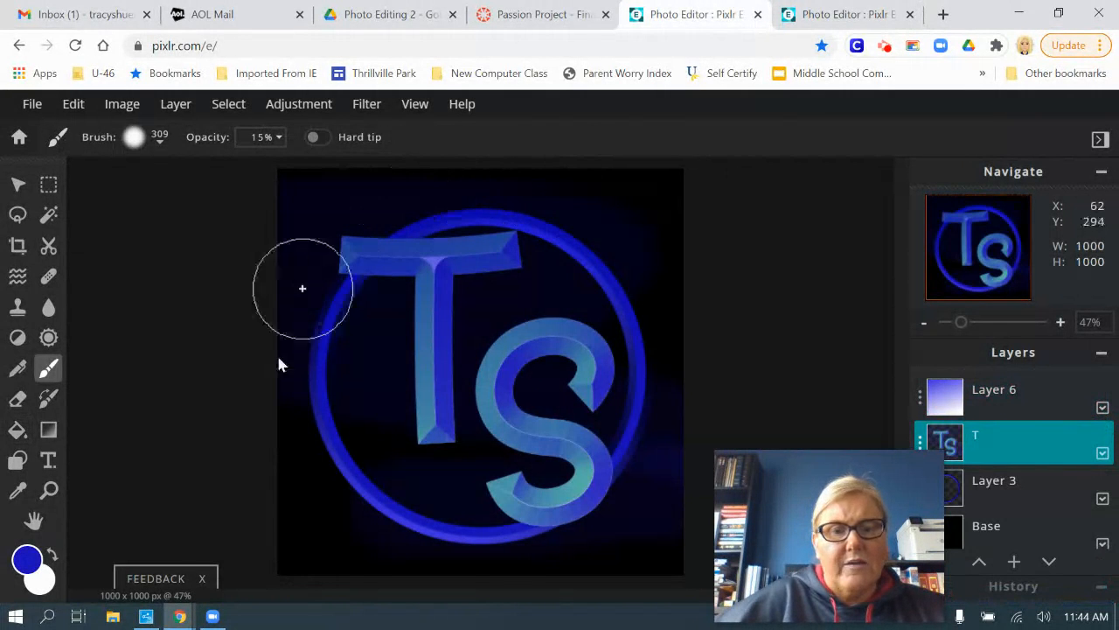
pyautogui.click(856, 12)
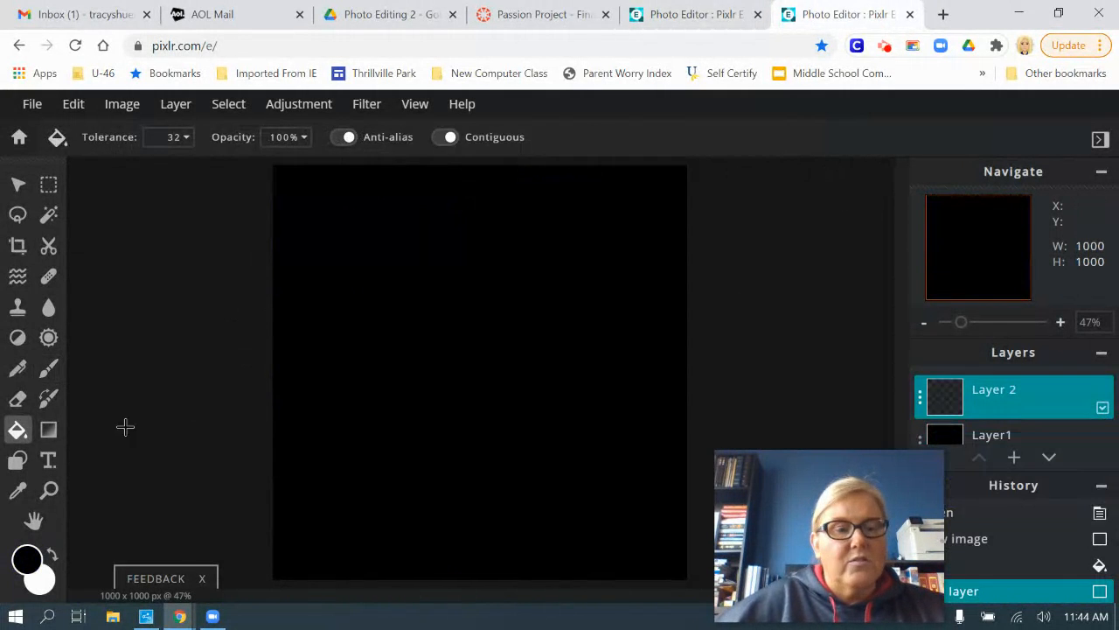
# - Set the Shape tool to a circle with a stroke of 50 and no fill
pyautogui.click(18, 463)
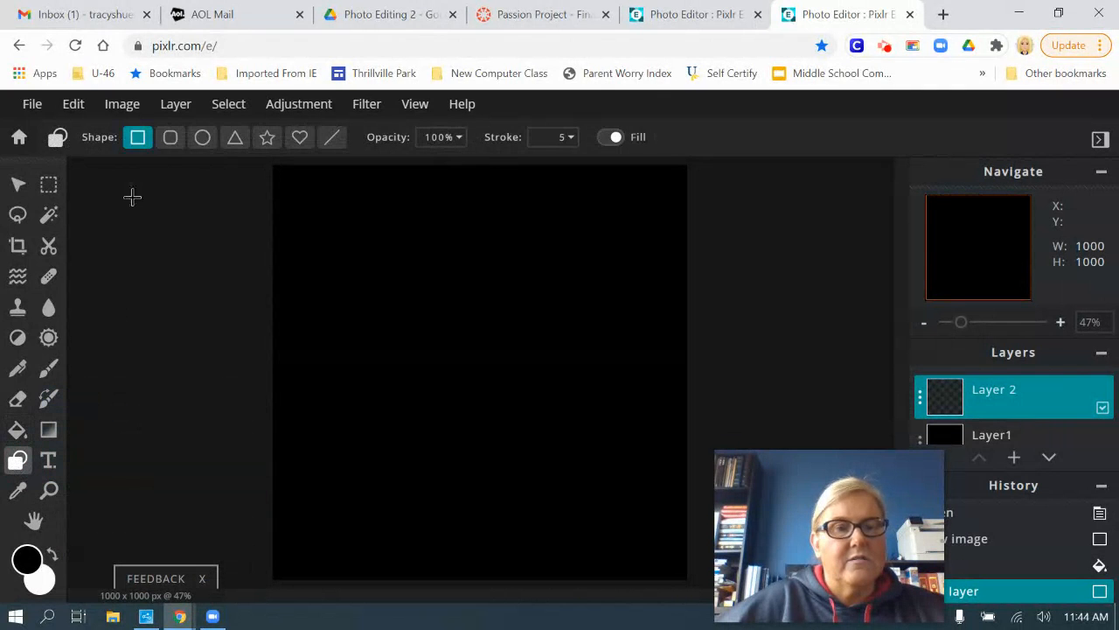
pyautogui.click(202, 140)
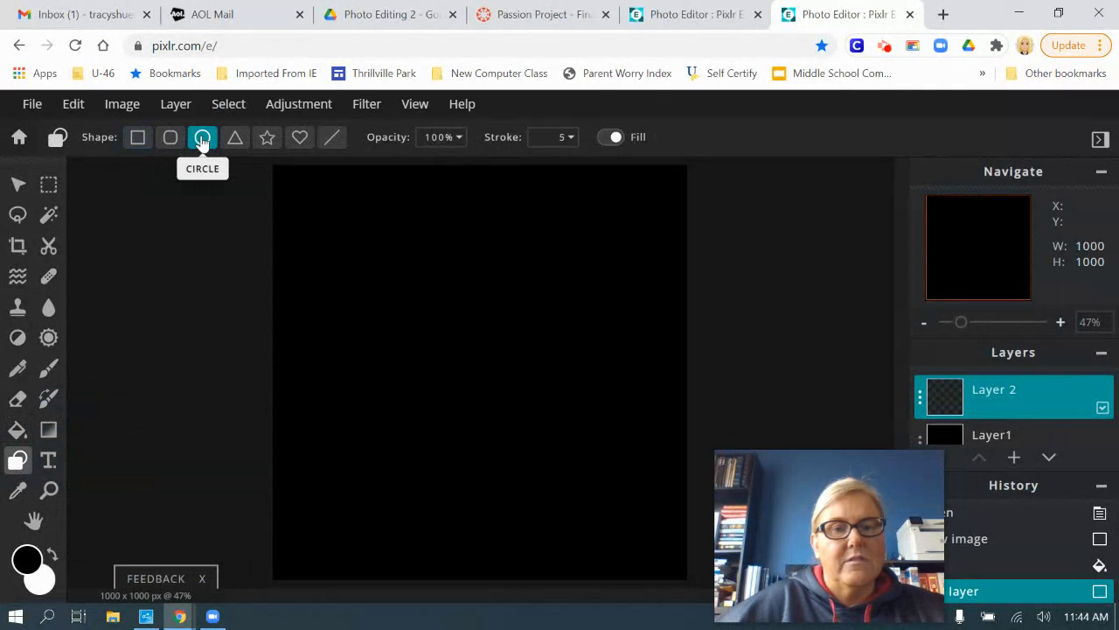
pyautogui.click(570, 137)
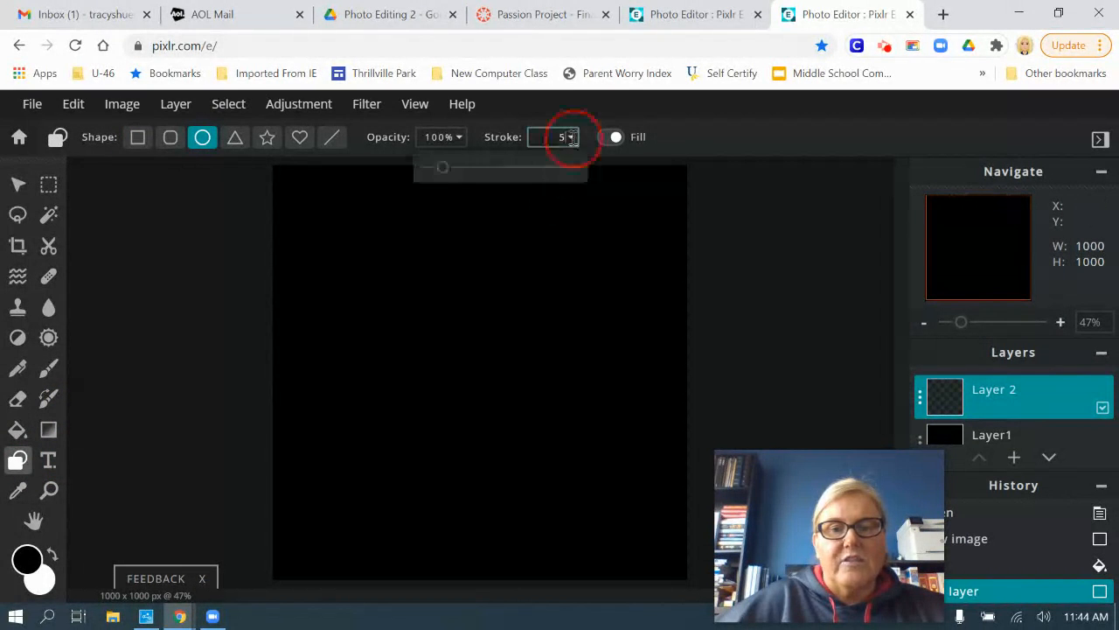
pyautogui.moveTo(441, 171); pyautogui.dragTo(602, 172)
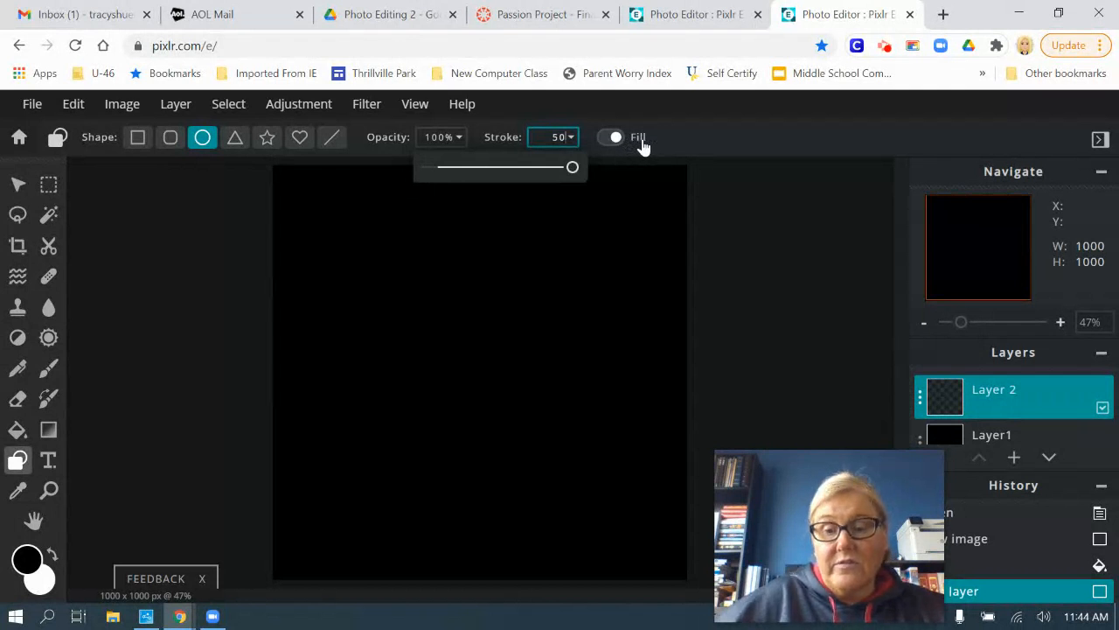
pyautogui.click(606, 140)
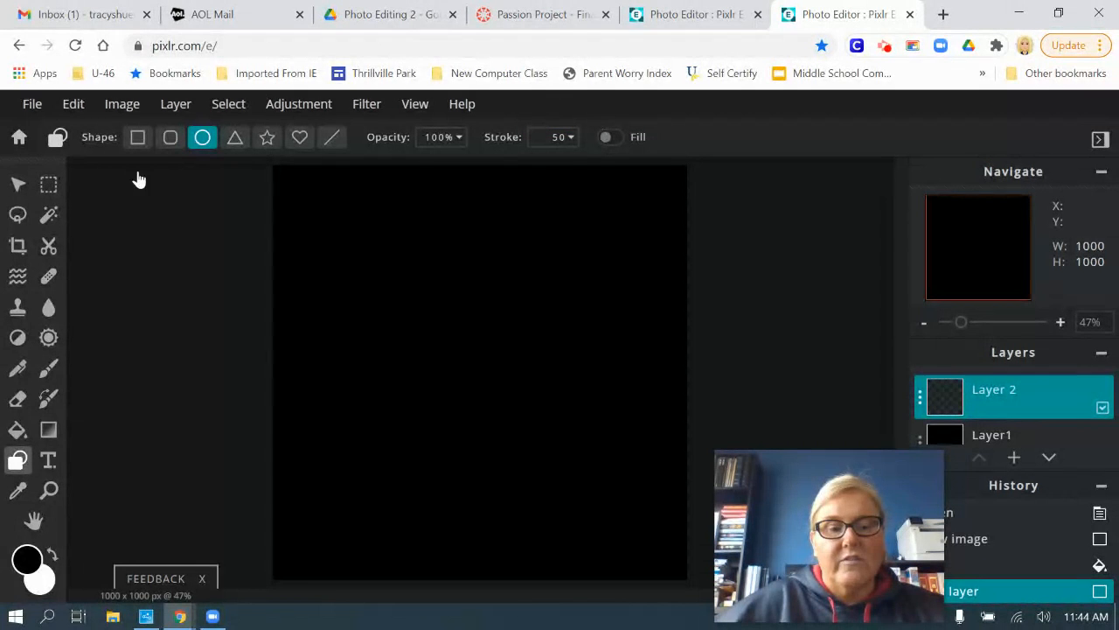
# - Change the foreground colour to magenta #C519BA and draw a circle outline about 887 px across on the new layer
pyautogui.click(27, 558)
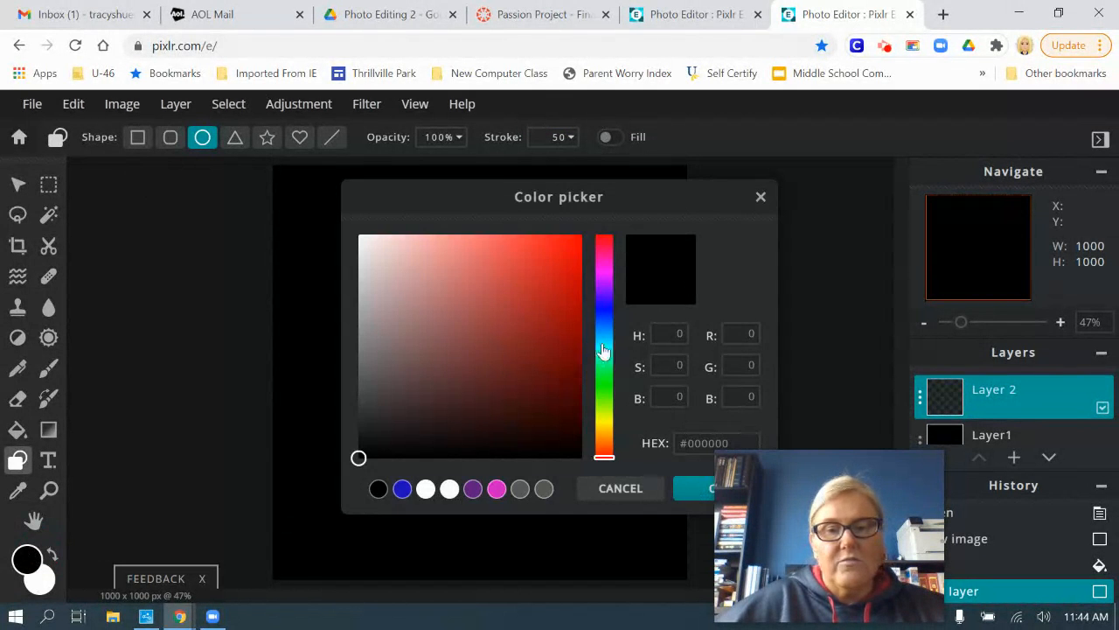
pyautogui.click(605, 310)
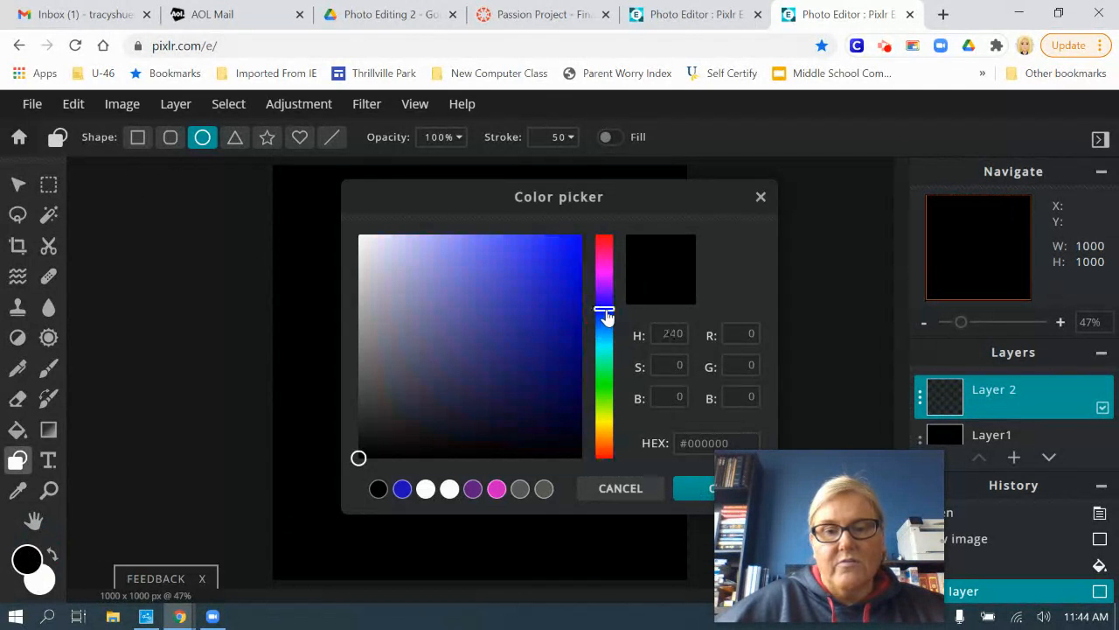
pyautogui.click(550, 301)
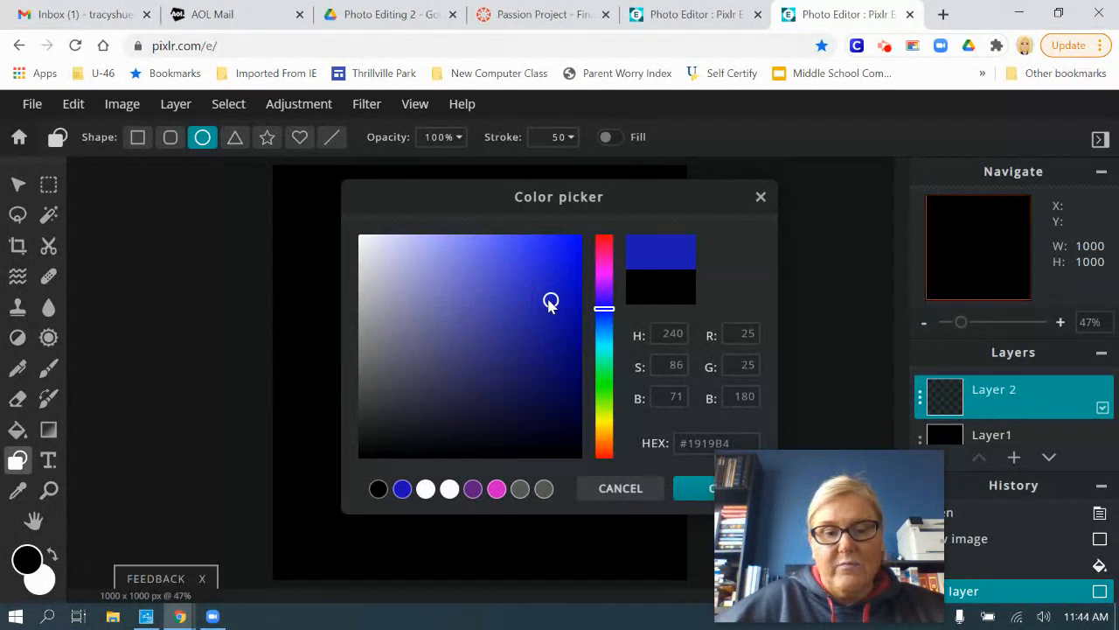
pyautogui.click(496, 489)
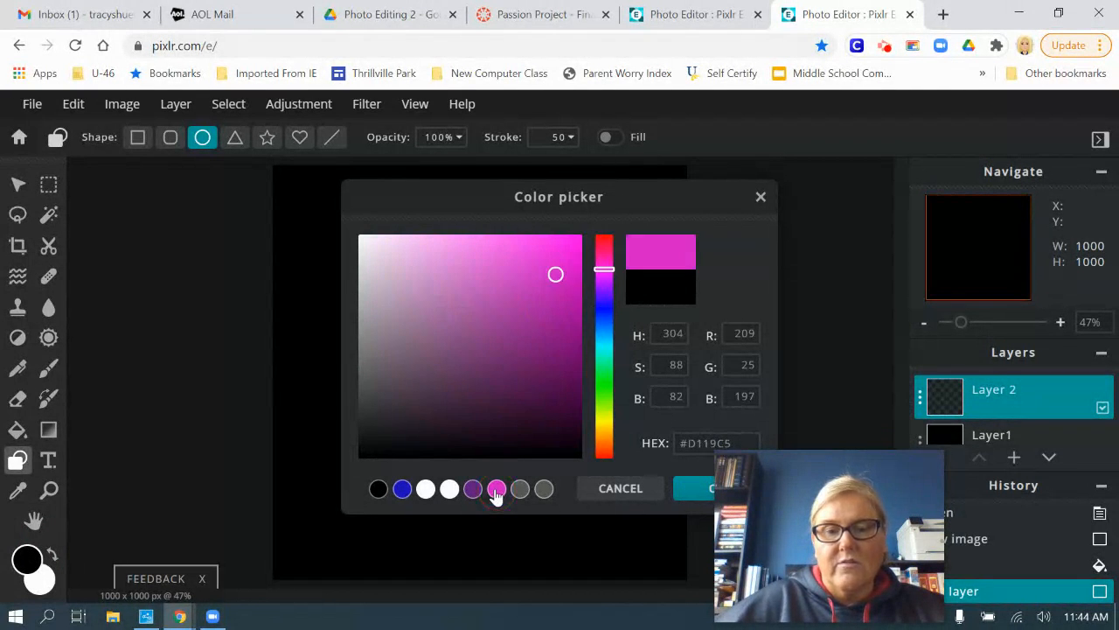
pyautogui.moveTo(556, 276); pyautogui.dragTo(554, 289)
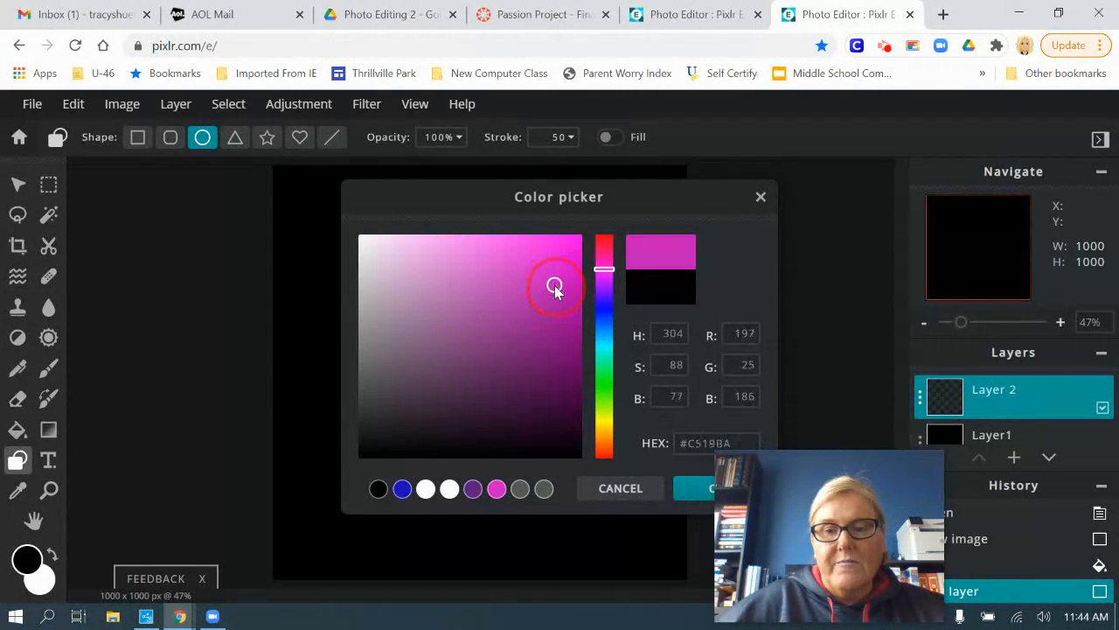
pyautogui.moveTo(772, 496); pyautogui.dragTo(826, 495)
pyautogui.click(714, 496)
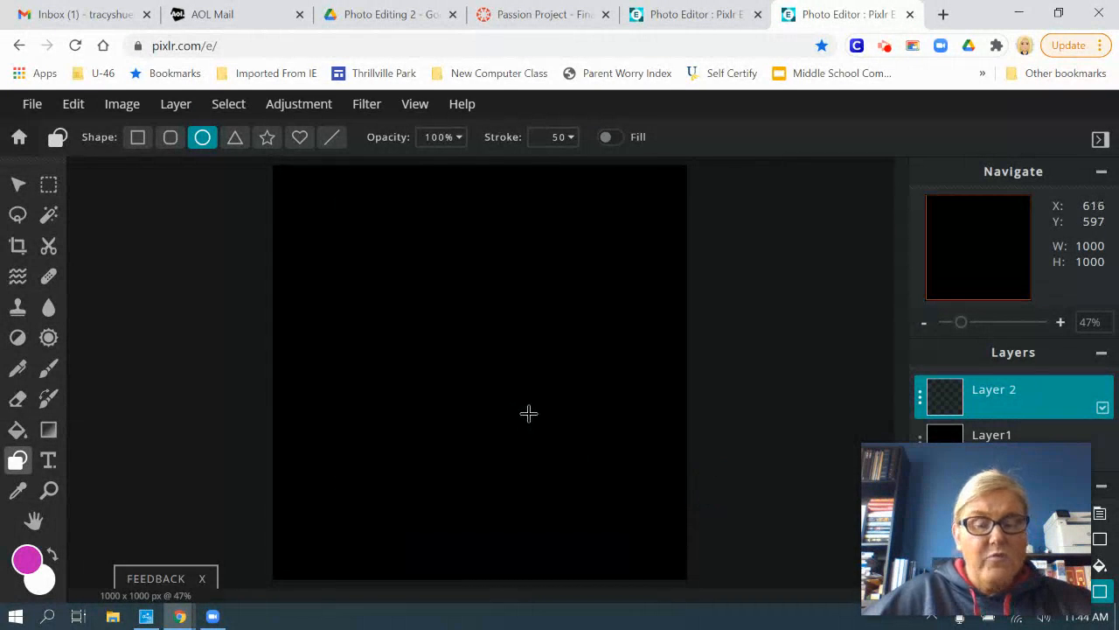
pyautogui.moveTo(307, 188); pyautogui.dragTo(631, 557)
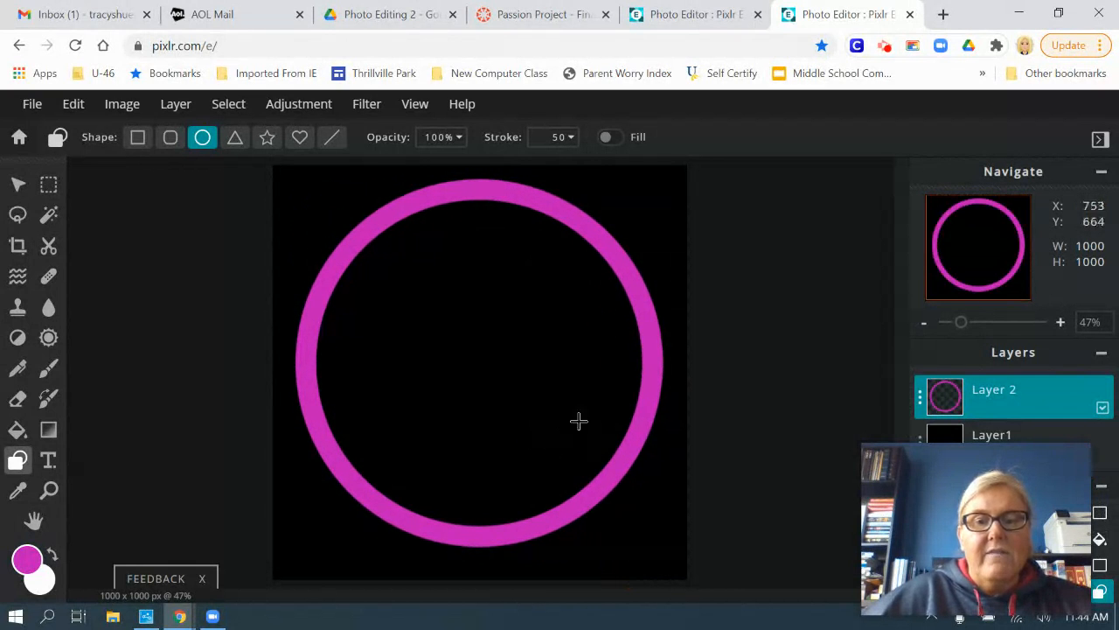
# - Centre the circle horizontally and vertically on the canvas, at left 57 and top 57
pyautogui.click(19, 185)
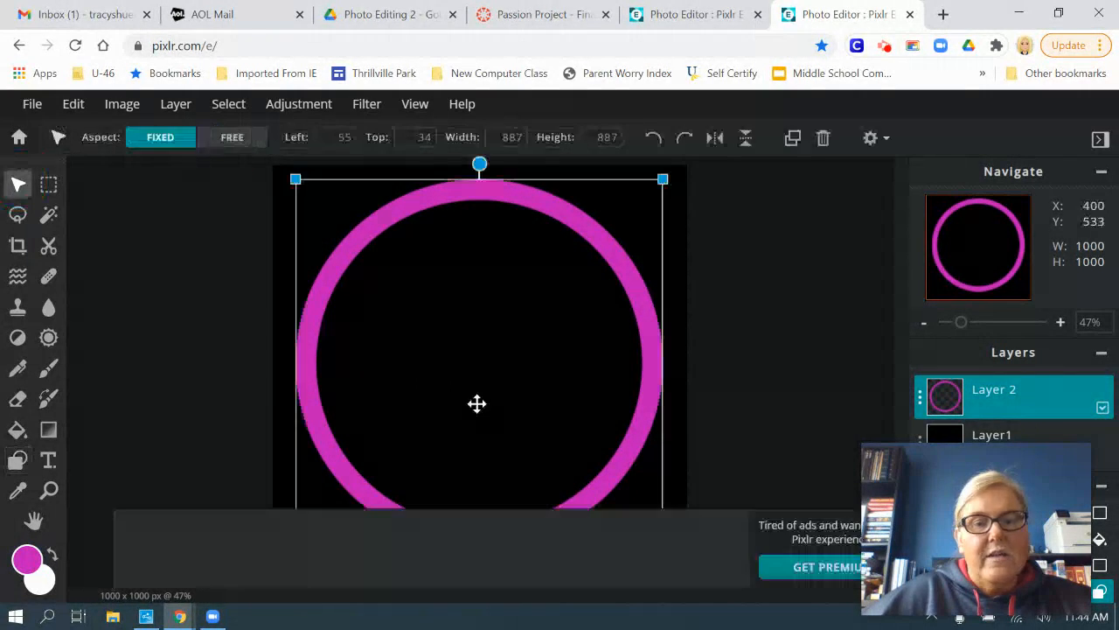
pyautogui.moveTo(921, 485); pyautogui.dragTo(979, 411)
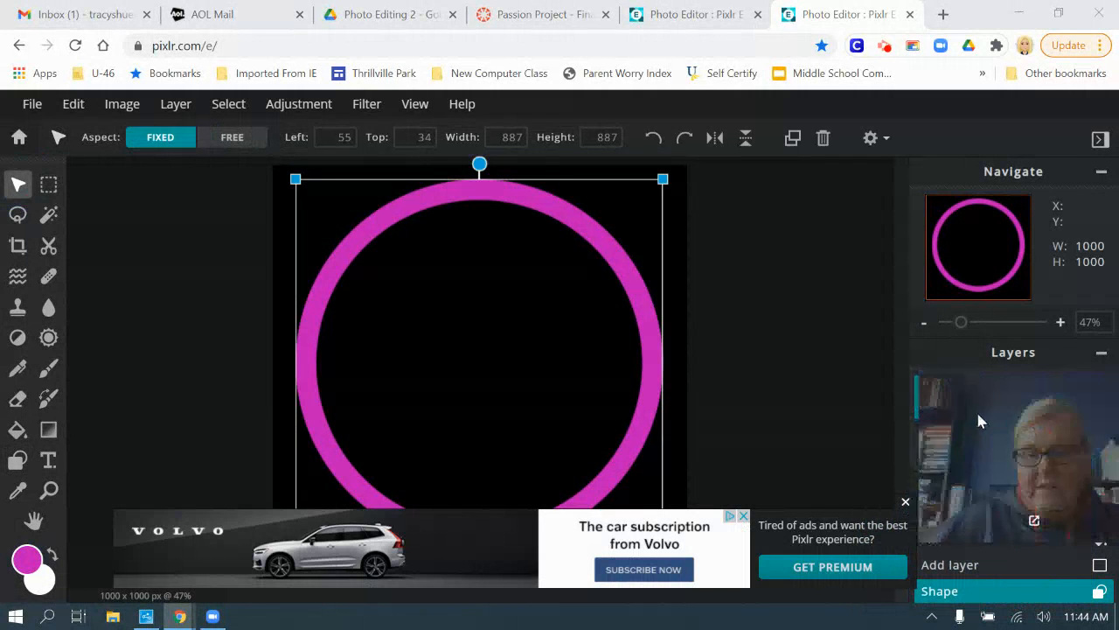
pyautogui.click(905, 505)
pyautogui.moveTo(516, 397); pyautogui.dragTo(523, 406)
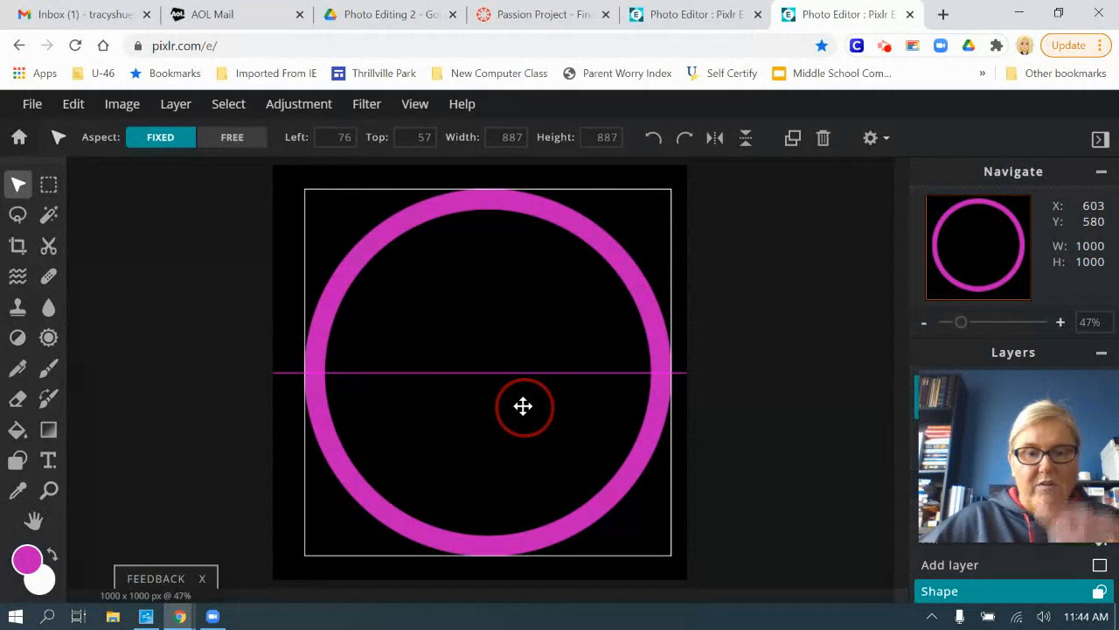
pyautogui.moveTo(523, 405); pyautogui.dragTo(512, 405)
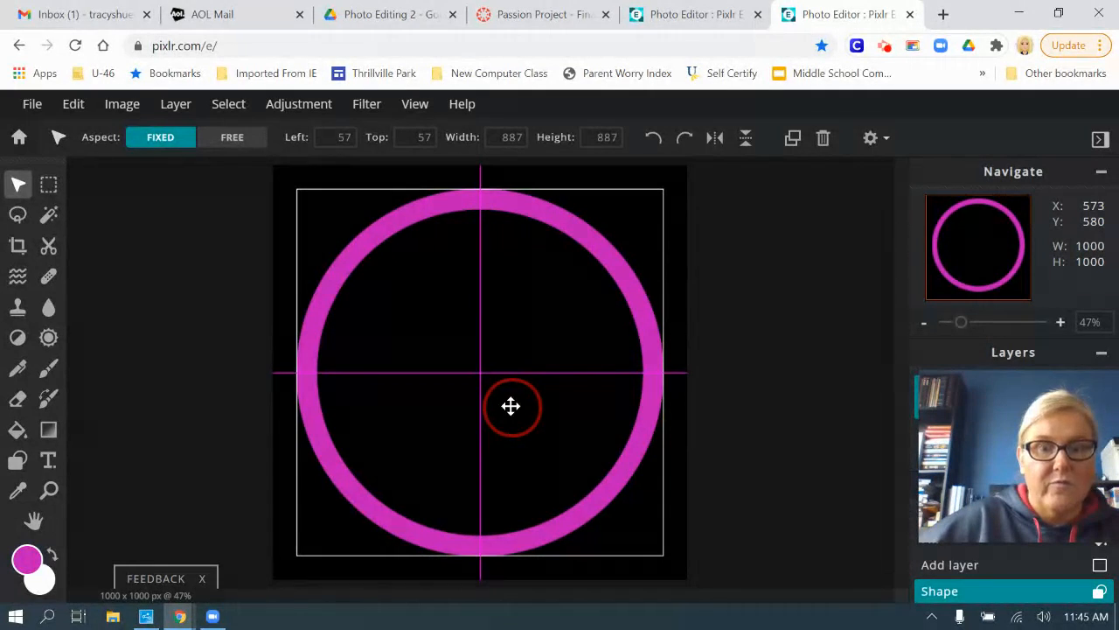
pyautogui.moveTo(510, 406); pyautogui.dragTo(511, 405)
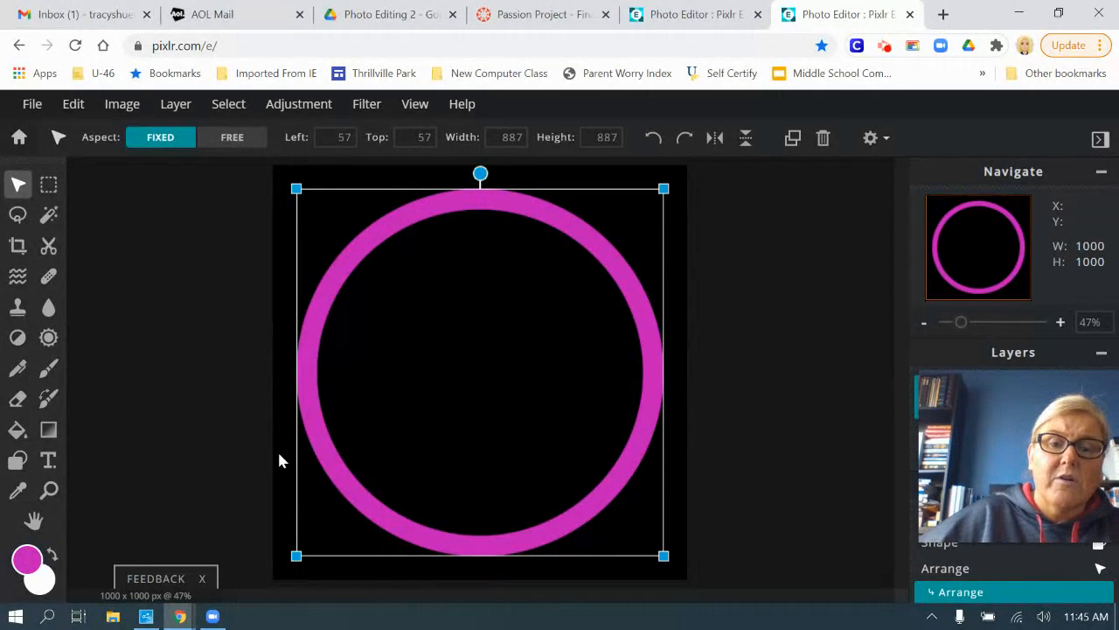
# - Start a Bevel filter on the magenta circle with angle 116°, elevation 4°, size 19 px and depth 50%
pyautogui.click(374, 107)
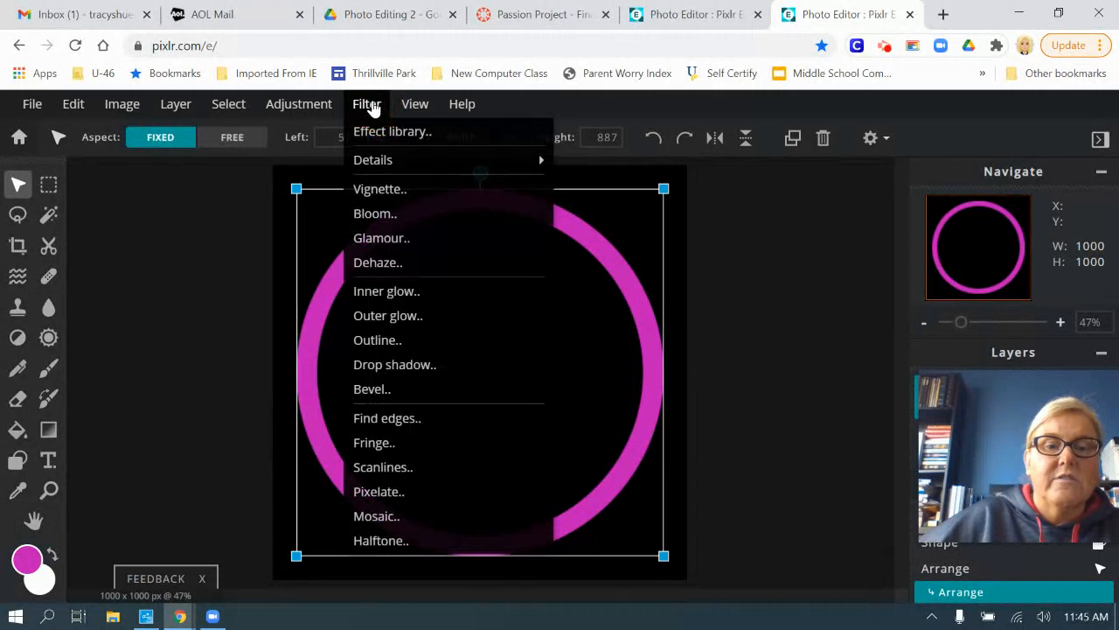
pyautogui.click(391, 393)
pyautogui.moveTo(606, 109); pyautogui.dragTo(906, 134)
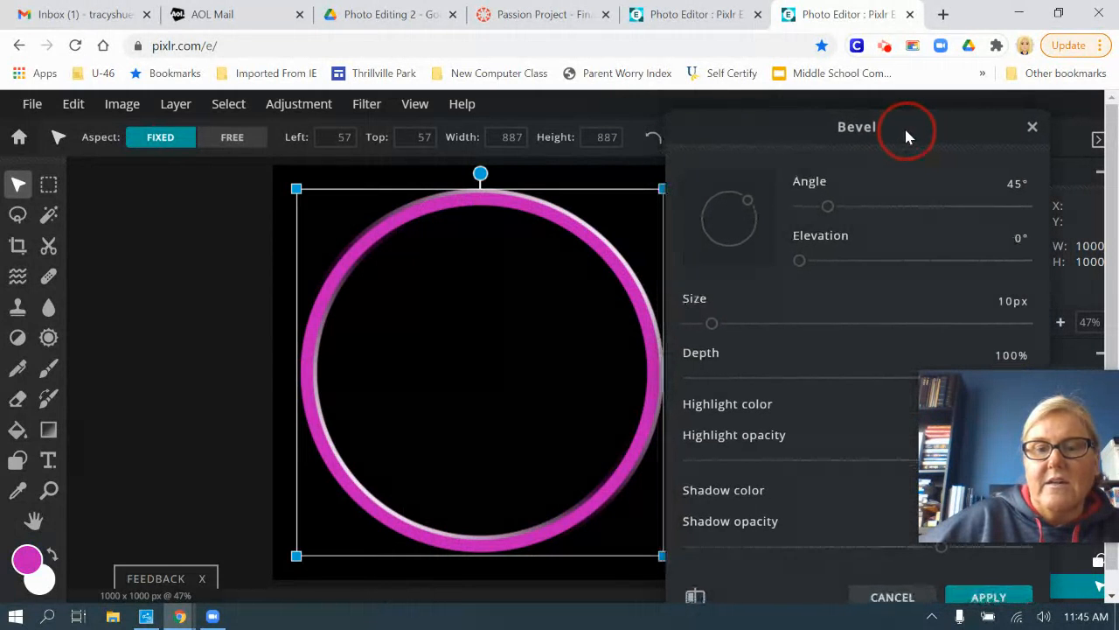
pyautogui.moveTo(828, 208); pyautogui.dragTo(874, 207)
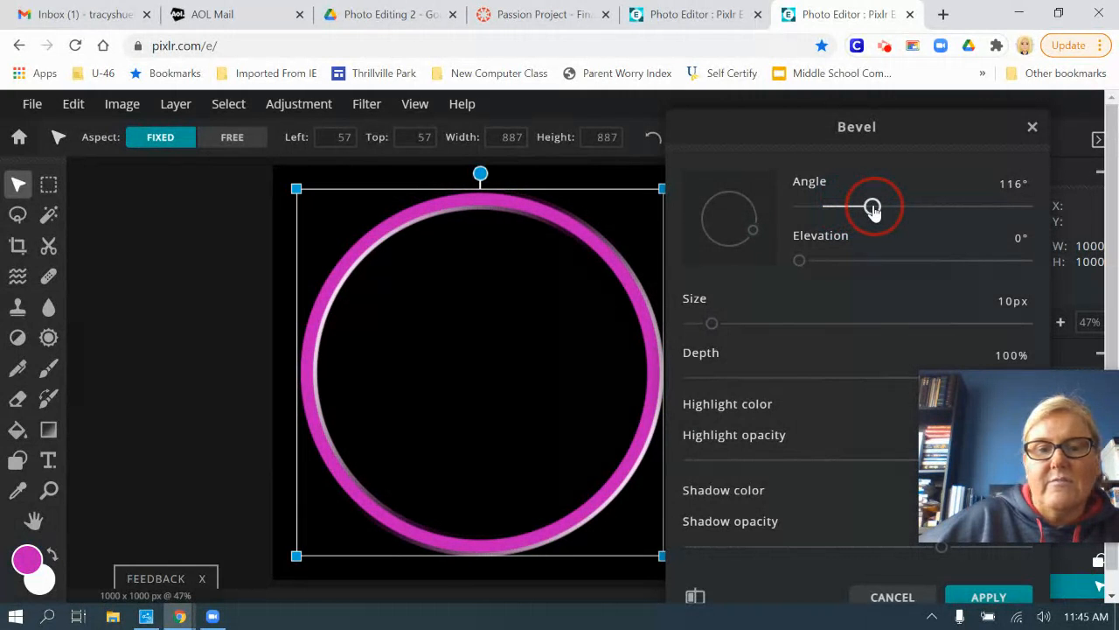
pyautogui.moveTo(800, 262)
pyautogui.mouseDown()
pyautogui.moveTo(959, 259)
pyautogui.moveTo(766, 236)
pyautogui.moveTo(928, 257)
pyautogui.moveTo(818, 262)
pyautogui.mouseUp()
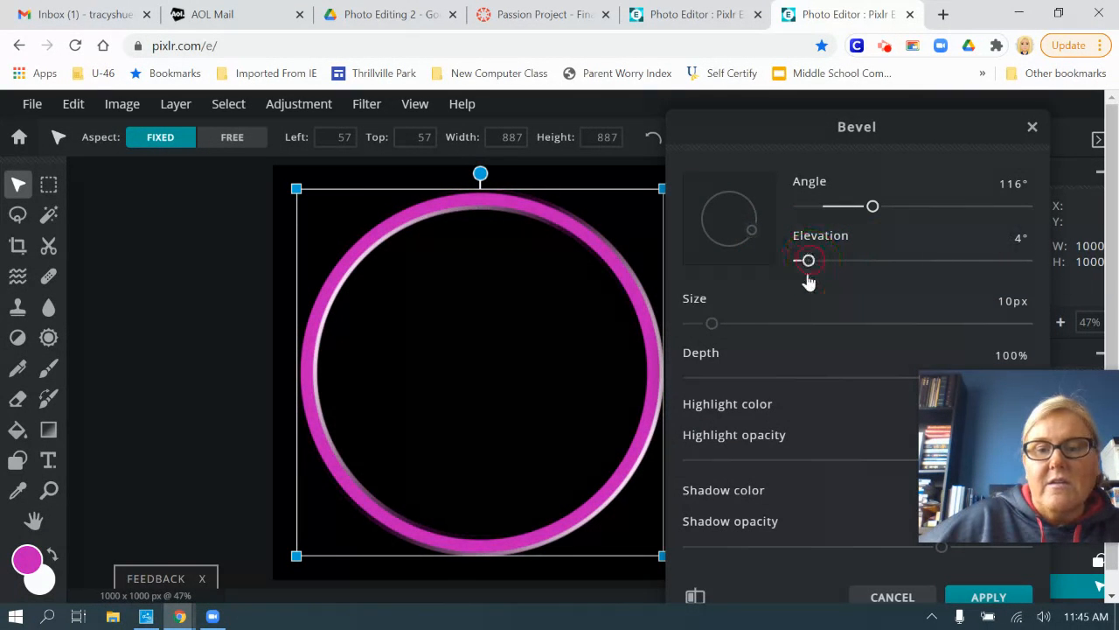
pyautogui.moveTo(712, 324)
pyautogui.mouseDown()
pyautogui.moveTo(813, 326)
pyautogui.moveTo(732, 323)
pyautogui.mouseUp()
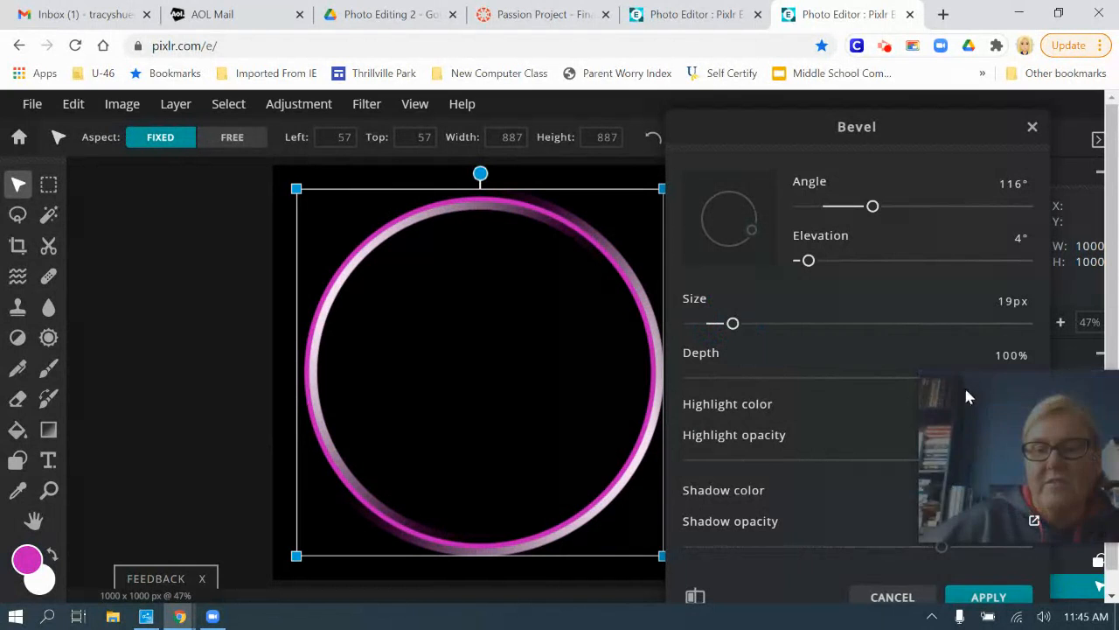
pyautogui.moveTo(1020, 379)
pyautogui.mouseDown()
pyautogui.moveTo(736, 378)
pyautogui.moveTo(813, 378)
pyautogui.mouseUp()
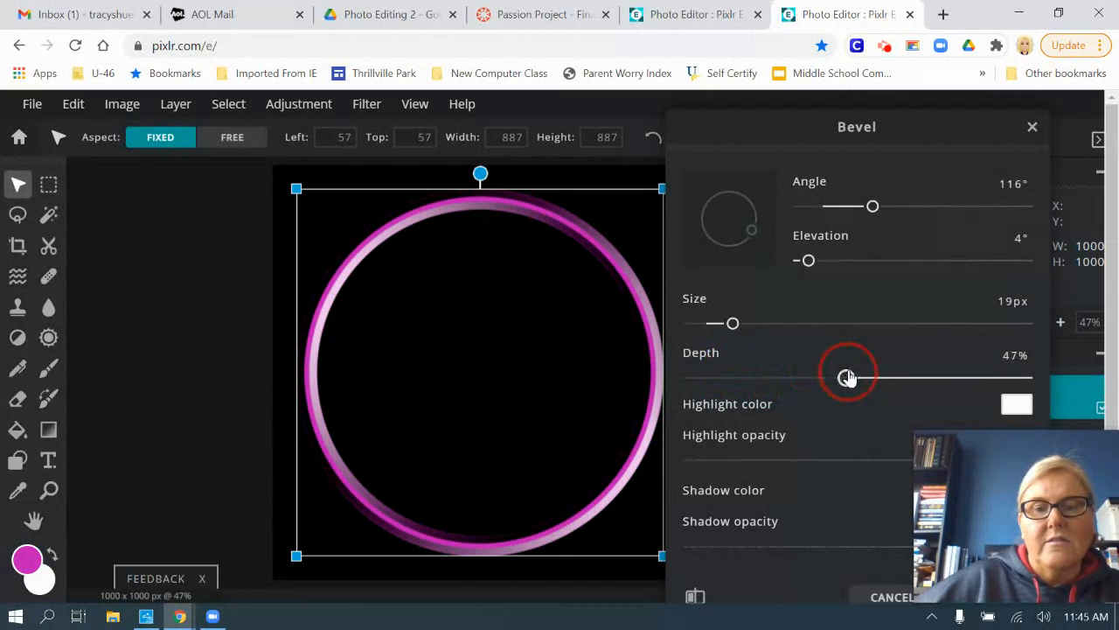
pyautogui.click(695, 598)
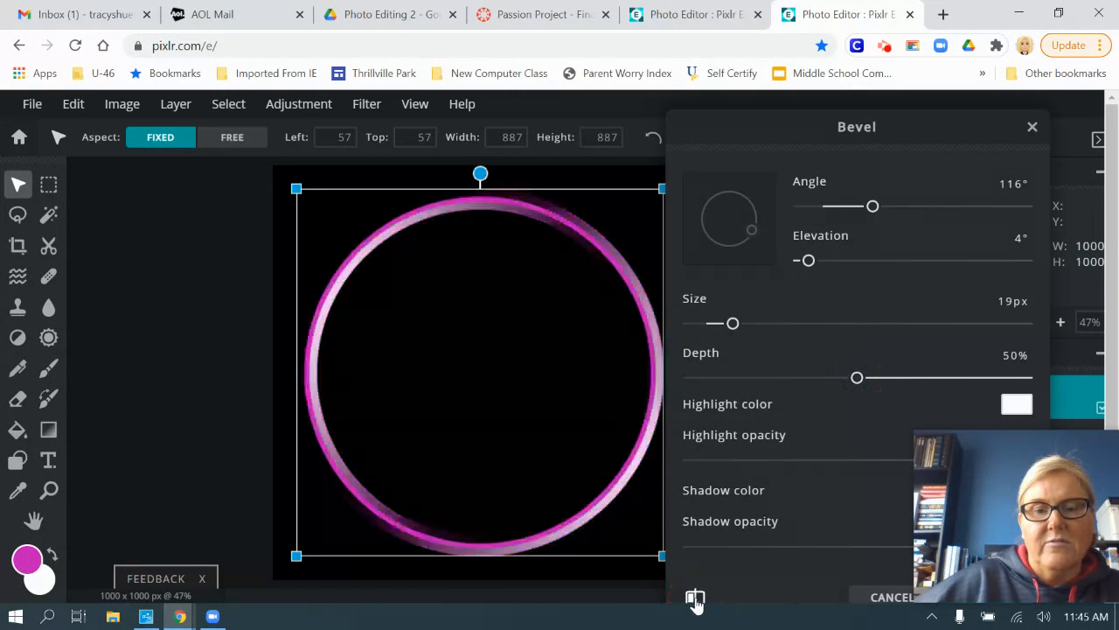
# - Set the bevel's highlight colour to light pink #E953DF and its highlight opacity to 98%
pyautogui.moveTo(794, 137); pyautogui.dragTo(794, 84)
pyautogui.click(1019, 343)
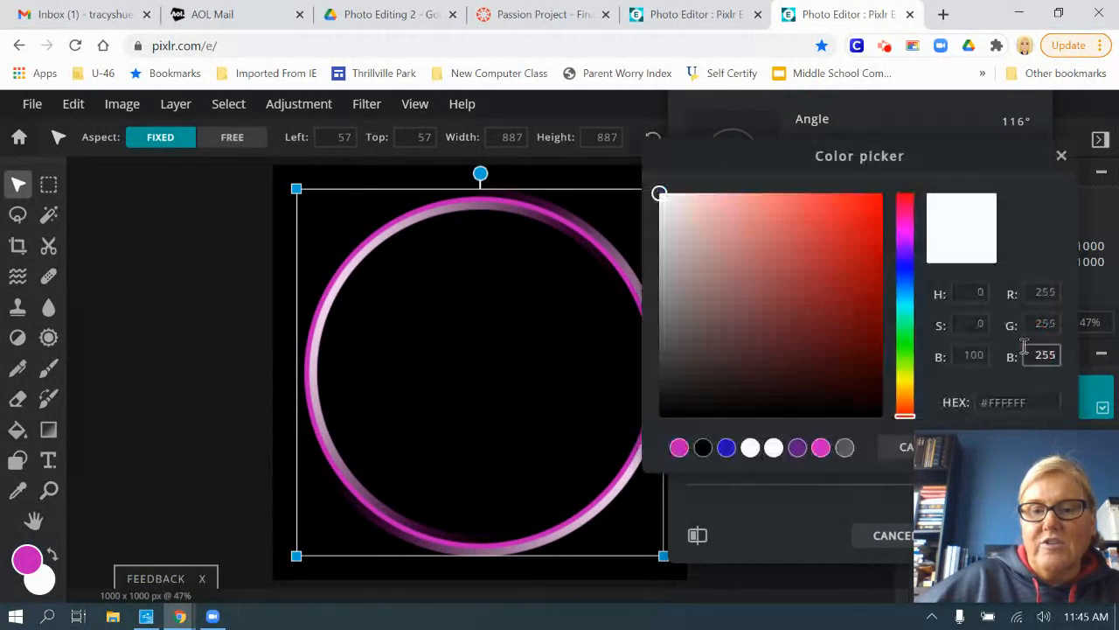
pyautogui.click(679, 449)
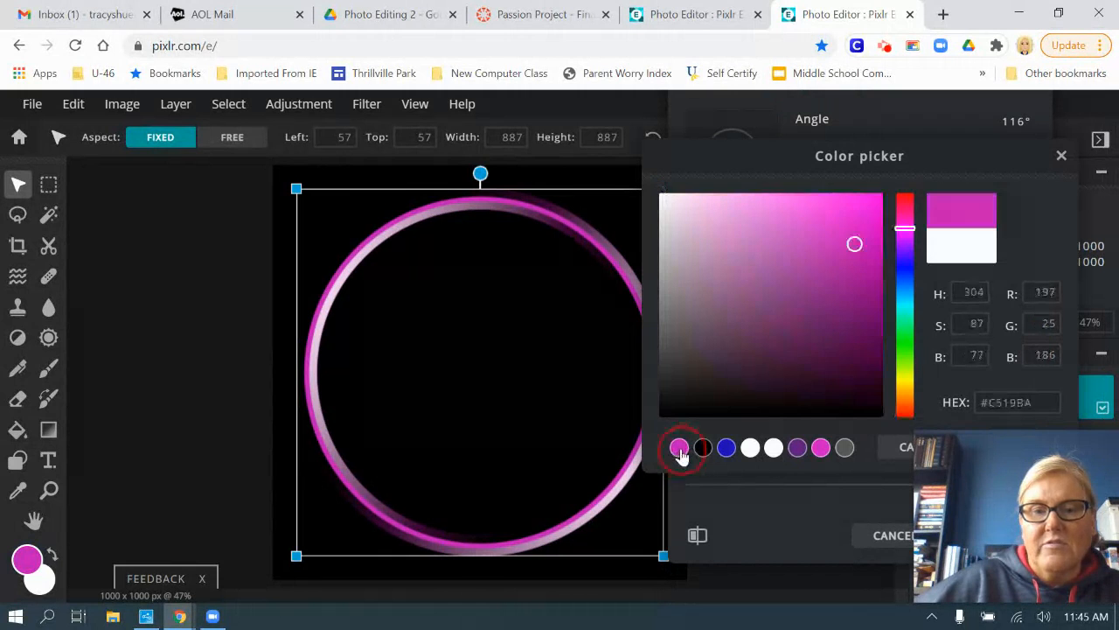
pyautogui.moveTo(855, 245)
pyautogui.mouseDown()
pyautogui.moveTo(849, 230)
pyautogui.moveTo(808, 224)
pyautogui.mouseUp()
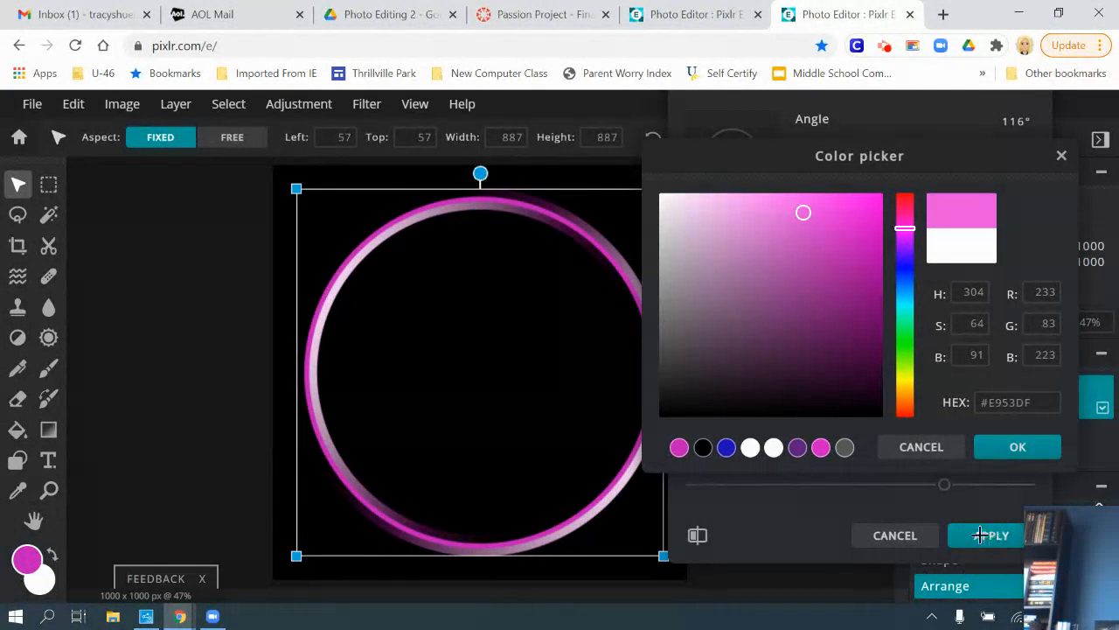
pyautogui.moveTo(1075, 544); pyautogui.dragTo(51, 226)
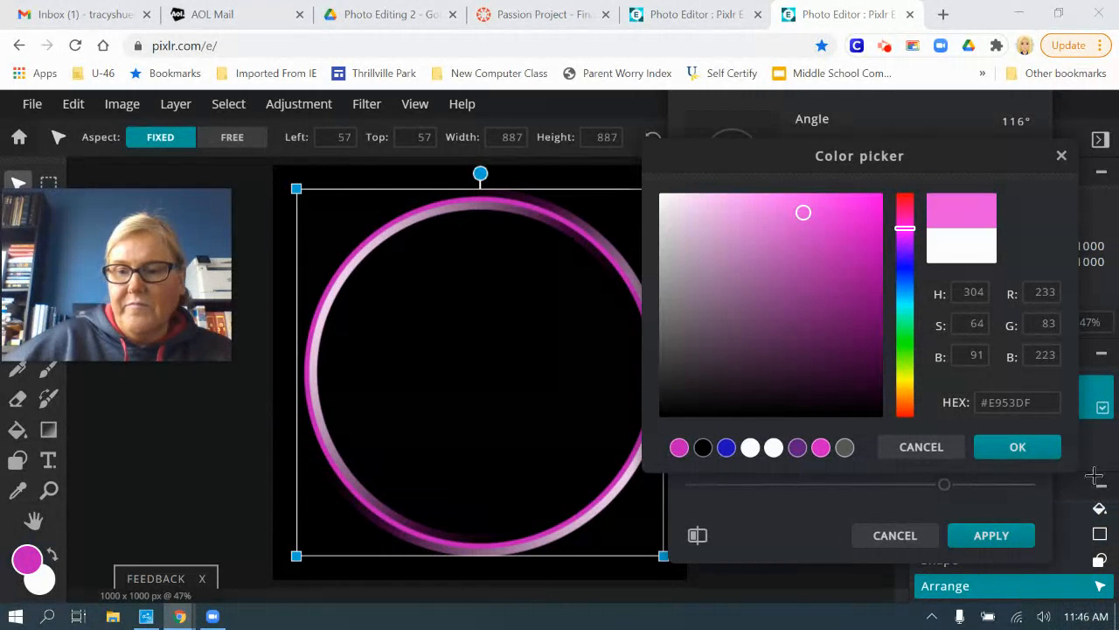
pyautogui.click(1015, 448)
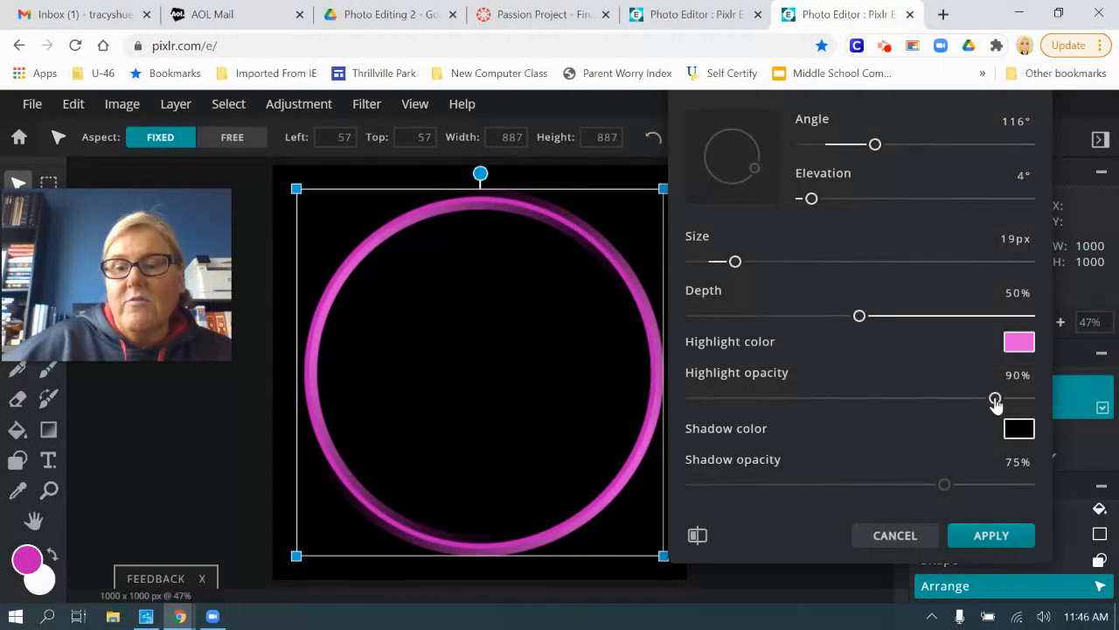
pyautogui.moveTo(857, 399); pyautogui.dragTo(1013, 402)
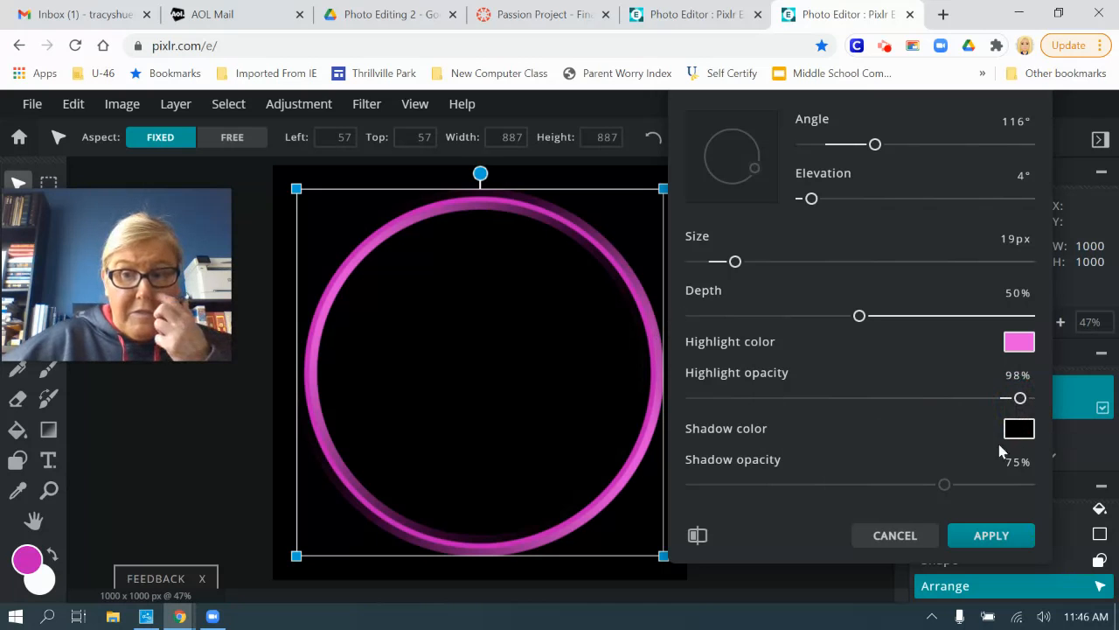
# - Try near-white #FEFCFE as the bevel's shadow colour and set it back to black
pyautogui.click(1028, 430)
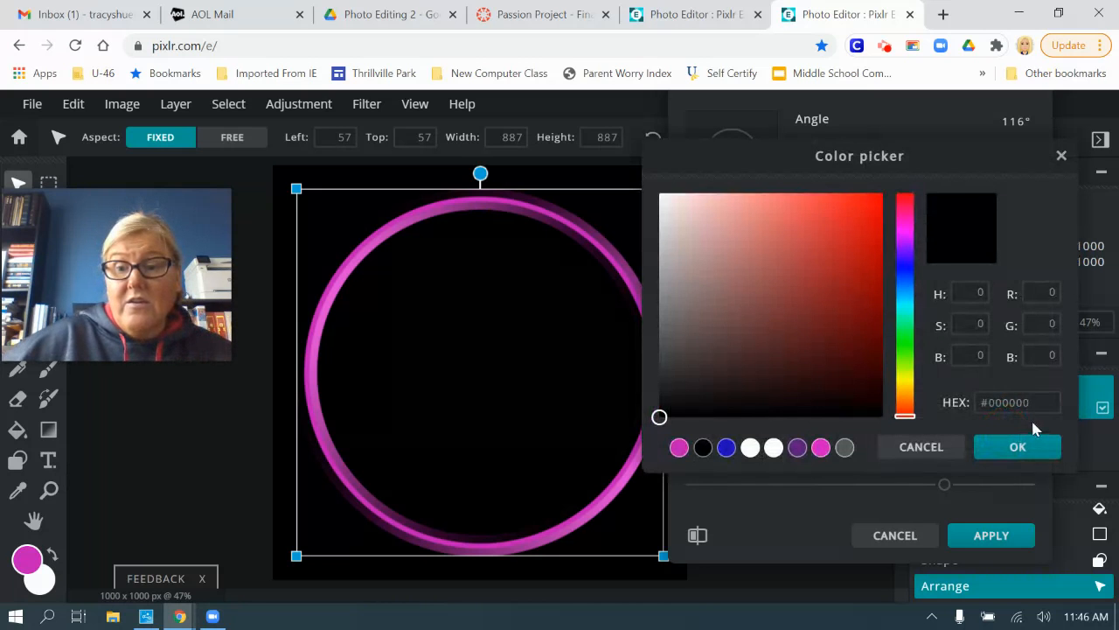
pyautogui.click(774, 448)
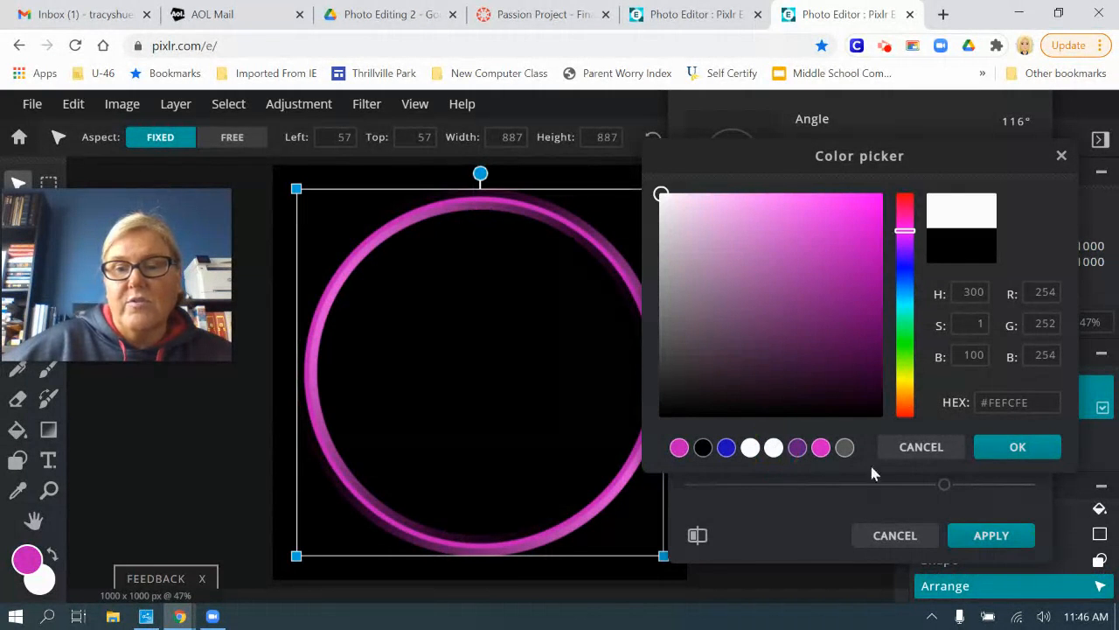
pyautogui.click(1003, 464)
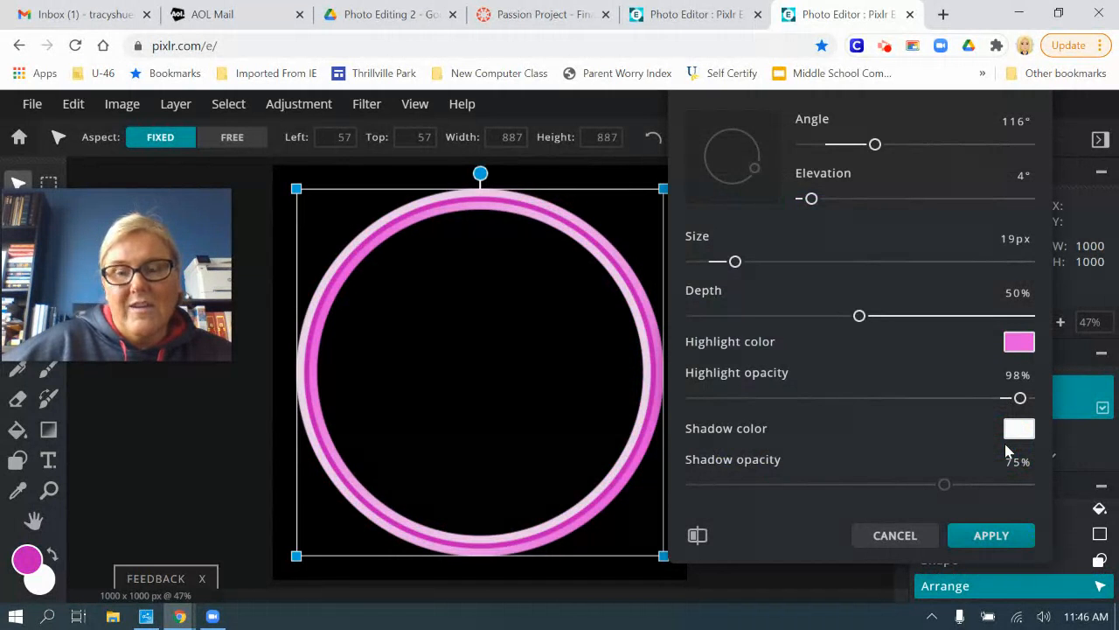
pyautogui.click(1018, 432)
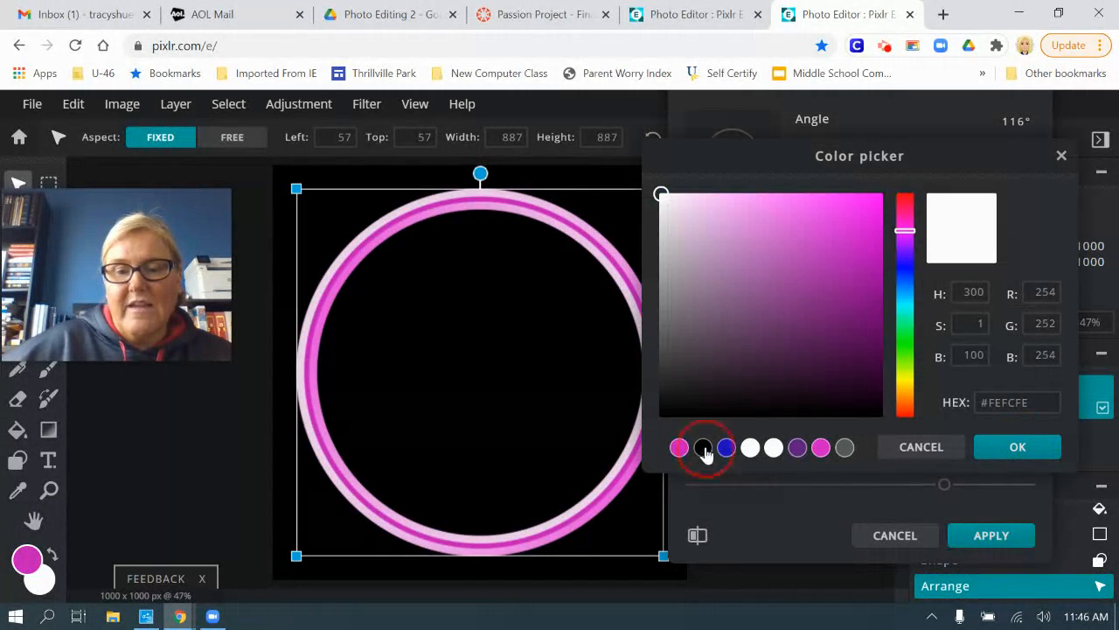
pyautogui.click(703, 448)
pyautogui.click(1018, 447)
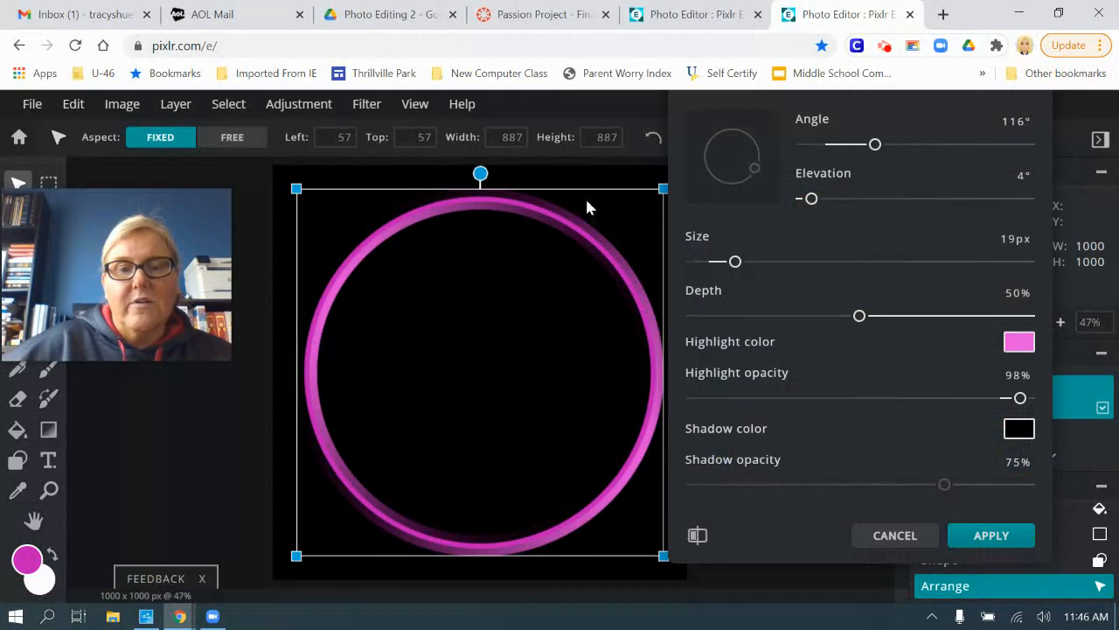
# - Set the bevel's depth to 31% and size to 44 px, apply it, and deselect the circle
pyautogui.moveTo(859, 319); pyautogui.dragTo(796, 313)
pyautogui.moveTo(735, 260); pyautogui.dragTo(795, 278)
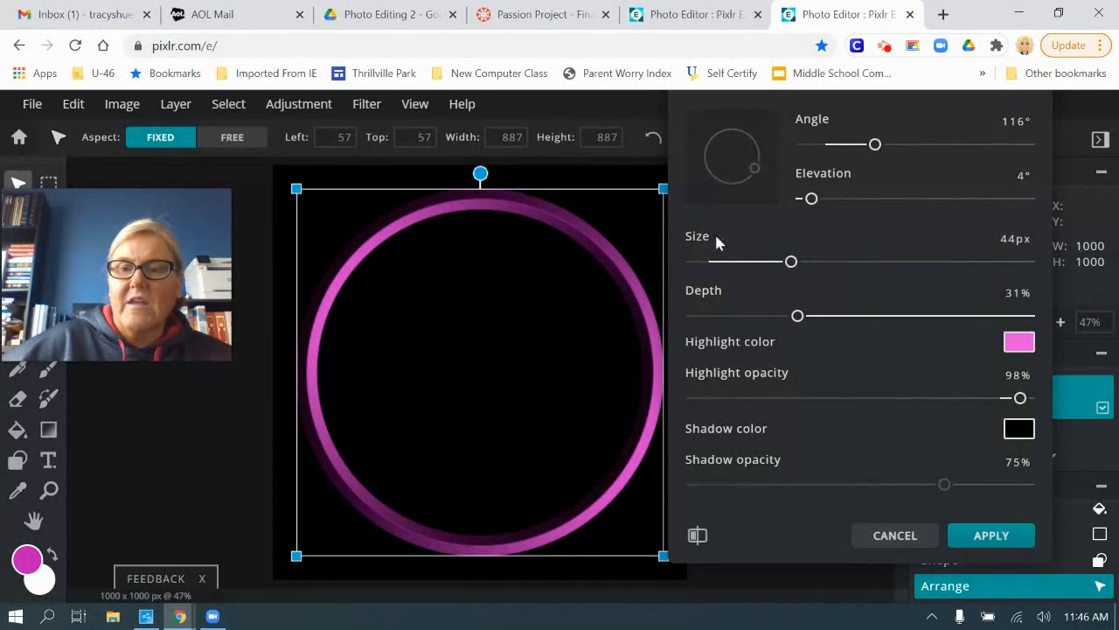
pyautogui.click(990, 535)
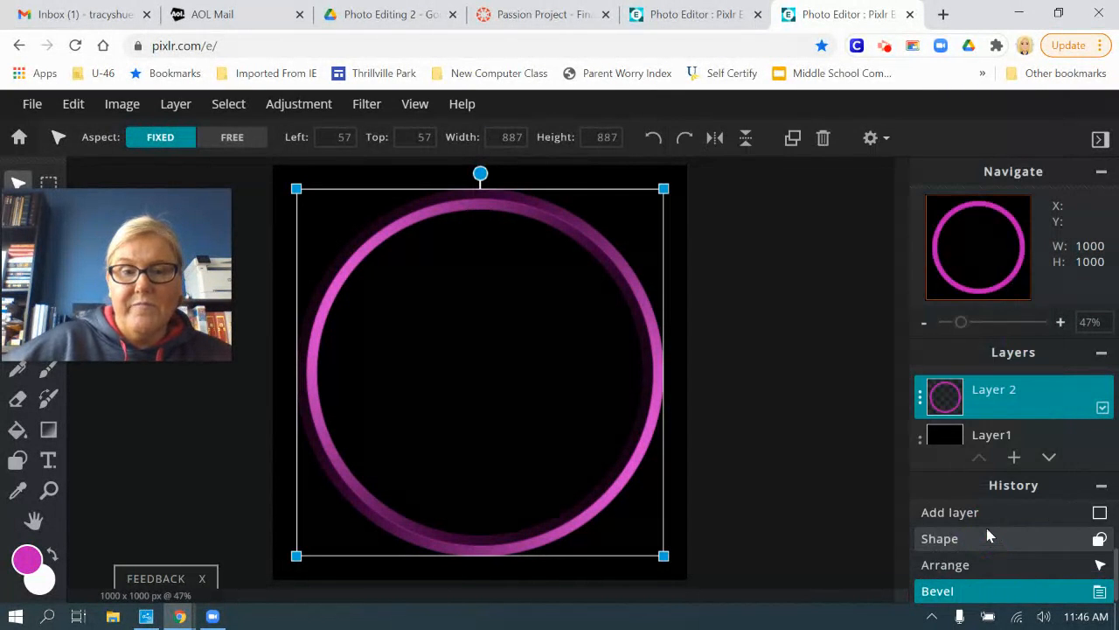
pyautogui.click(777, 359)
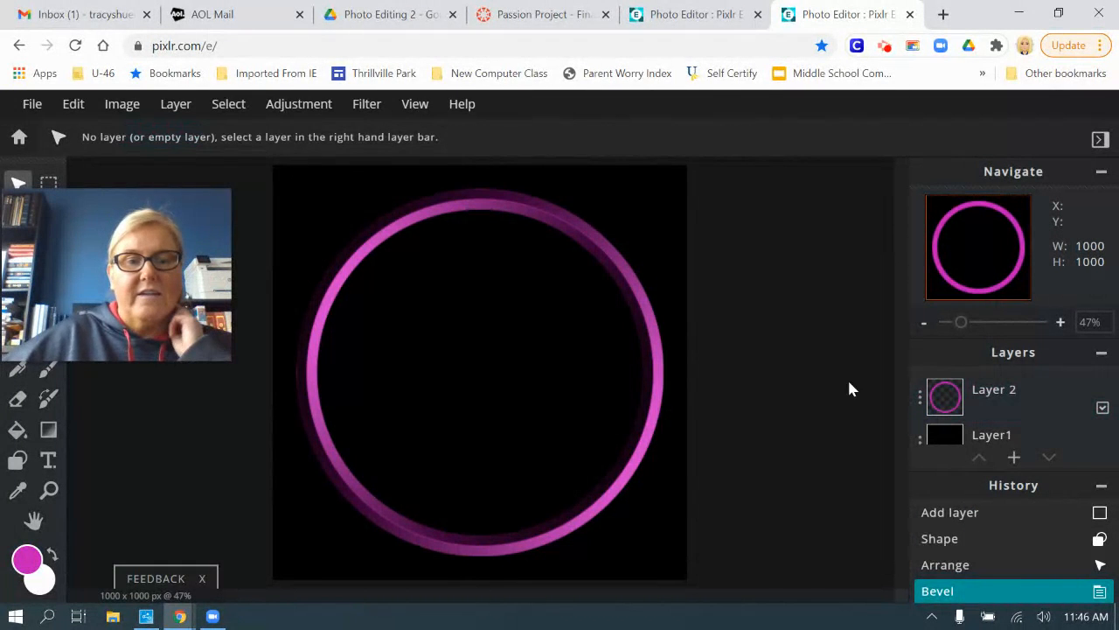
# - Add a text layer with the letter T over the circle and colour it white #FFFFFF
pyautogui.click(53, 465)
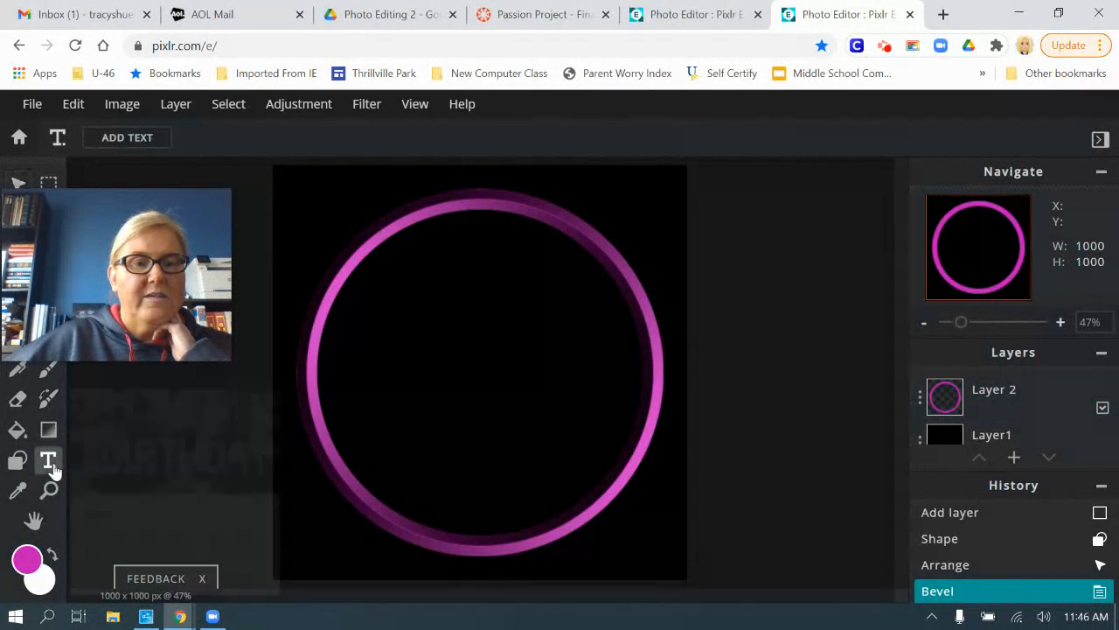
pyautogui.click(136, 142)
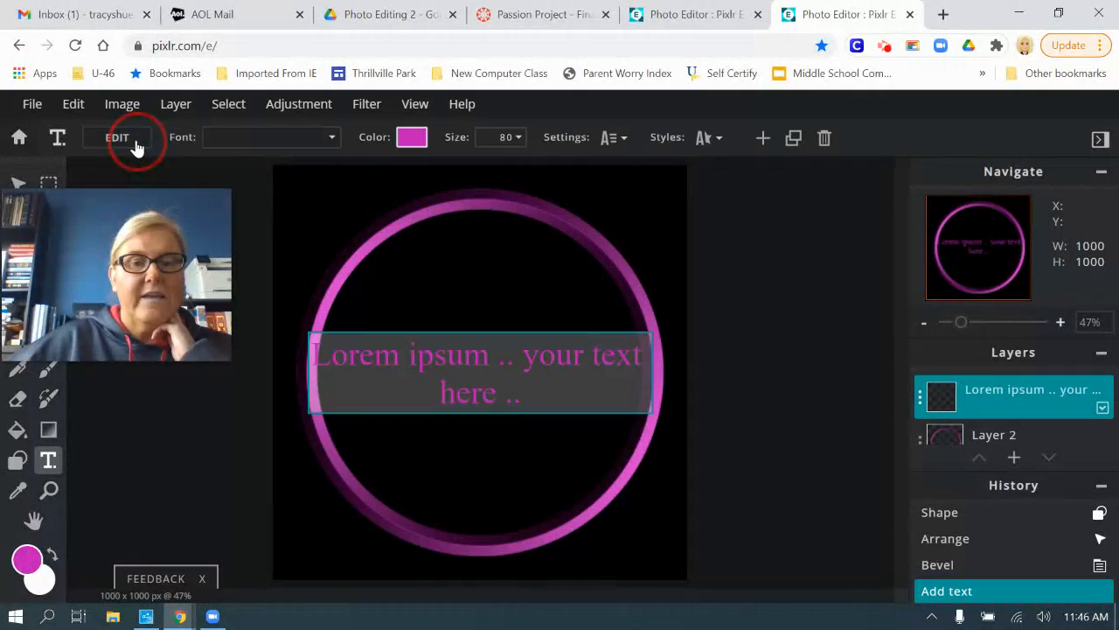
pyautogui.write('T')
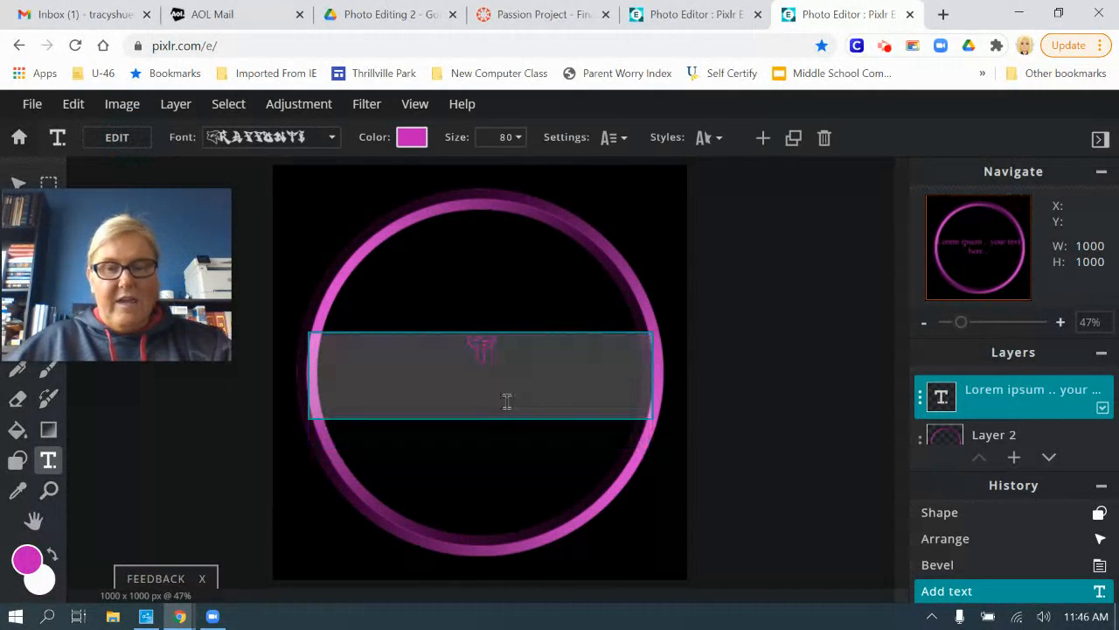
pyautogui.moveTo(514, 353); pyautogui.dragTo(452, 348)
pyautogui.click(405, 140)
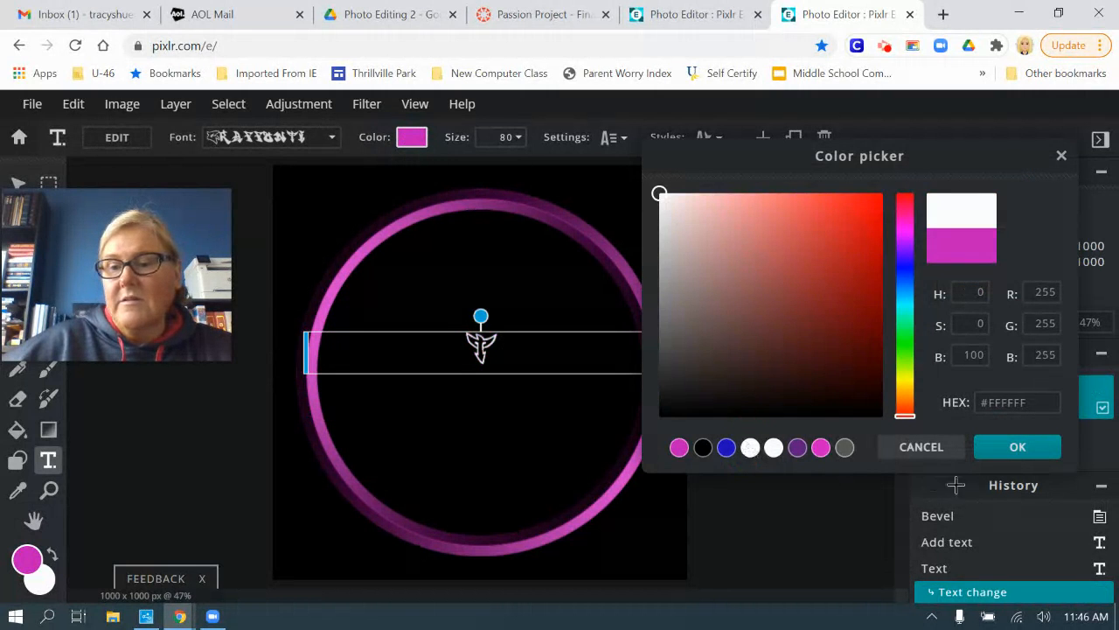
pyautogui.click(1010, 448)
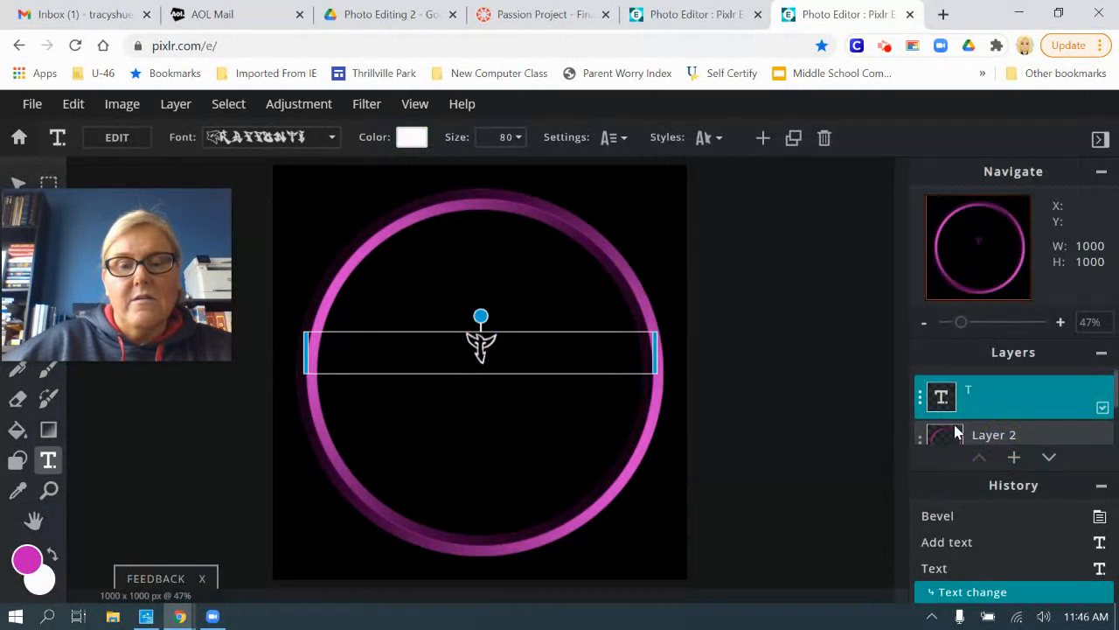
# - Enlarge the letter T to size 500 and move it into the upper-left part of the circle
pyautogui.click(514, 144)
pyautogui.moveTo(389, 174); pyautogui.dragTo(447, 170)
pyautogui.click(477, 368)
pyautogui.moveTo(457, 425); pyautogui.dragTo(410, 288)
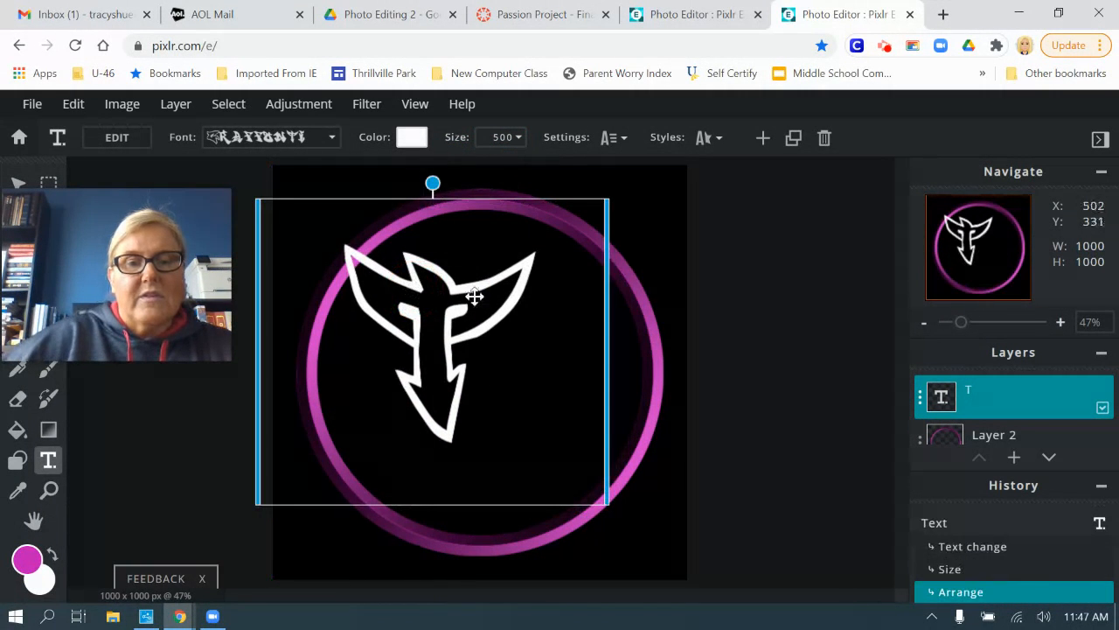
# - Change the letter T's font to The Brownies
pyautogui.click(316, 141)
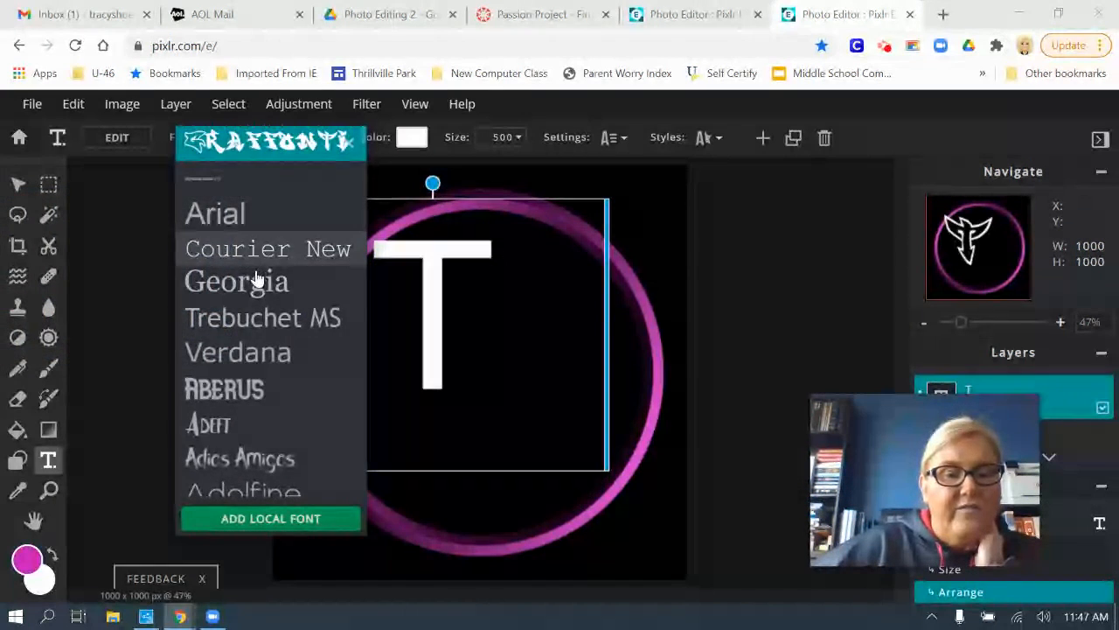
pyautogui.scroll(-1, 254, 282)
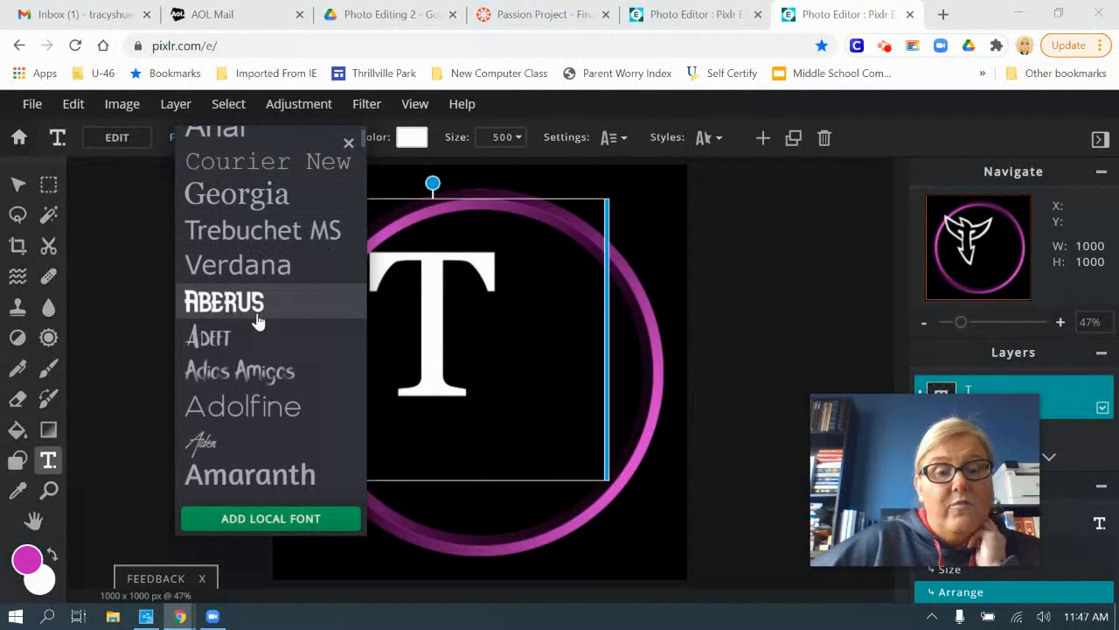
pyautogui.scroll(-3, 279, 324)
pyautogui.scroll(-5, 280, 323)
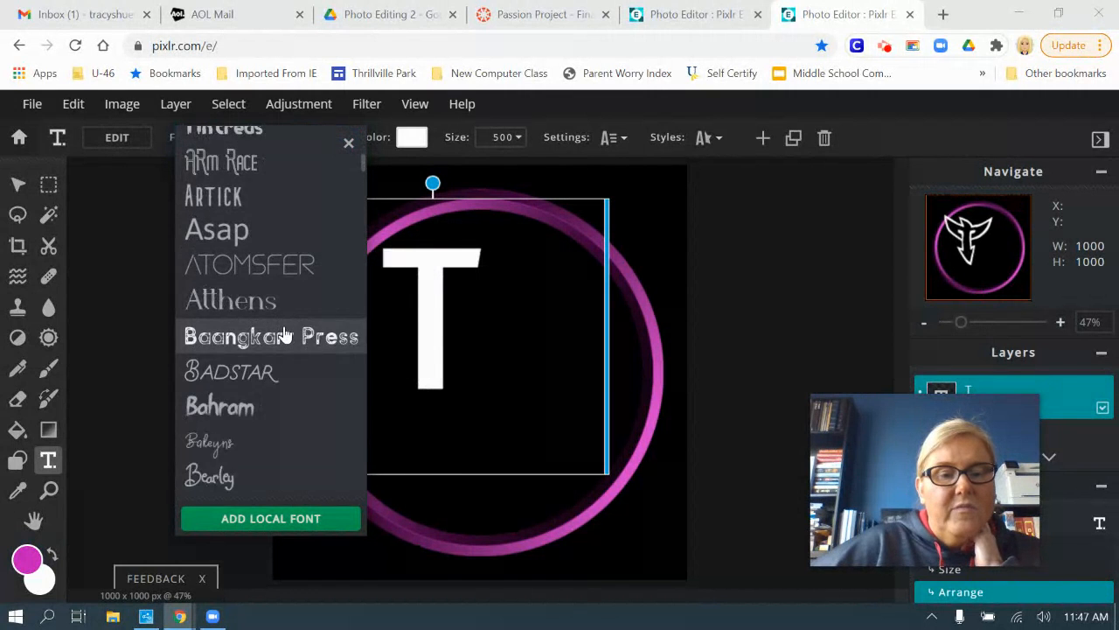
pyautogui.scroll(-2, 285, 337)
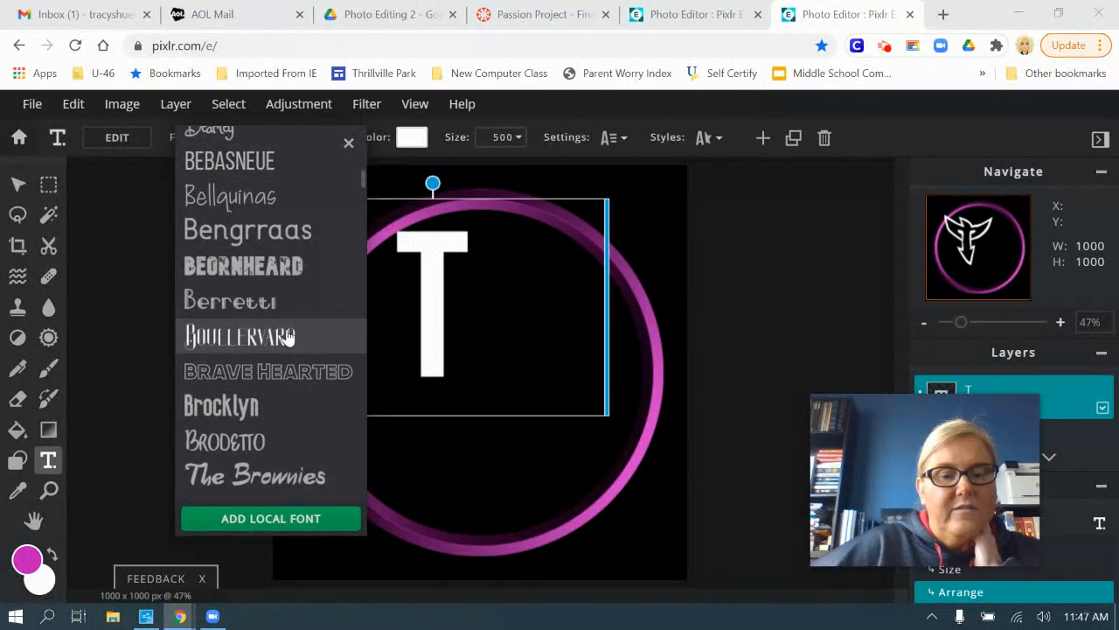
pyautogui.click(287, 481)
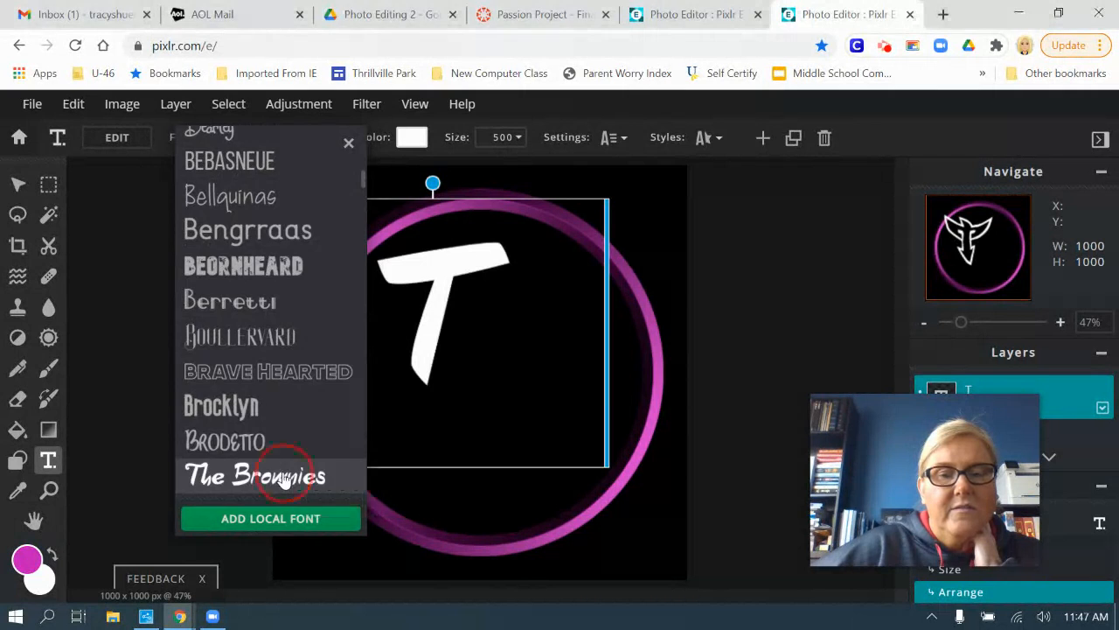
# - Enlarge the letter T to size 964 and move it over the circle's upper-left edge, at left -133 and top -103
pyautogui.click(511, 138)
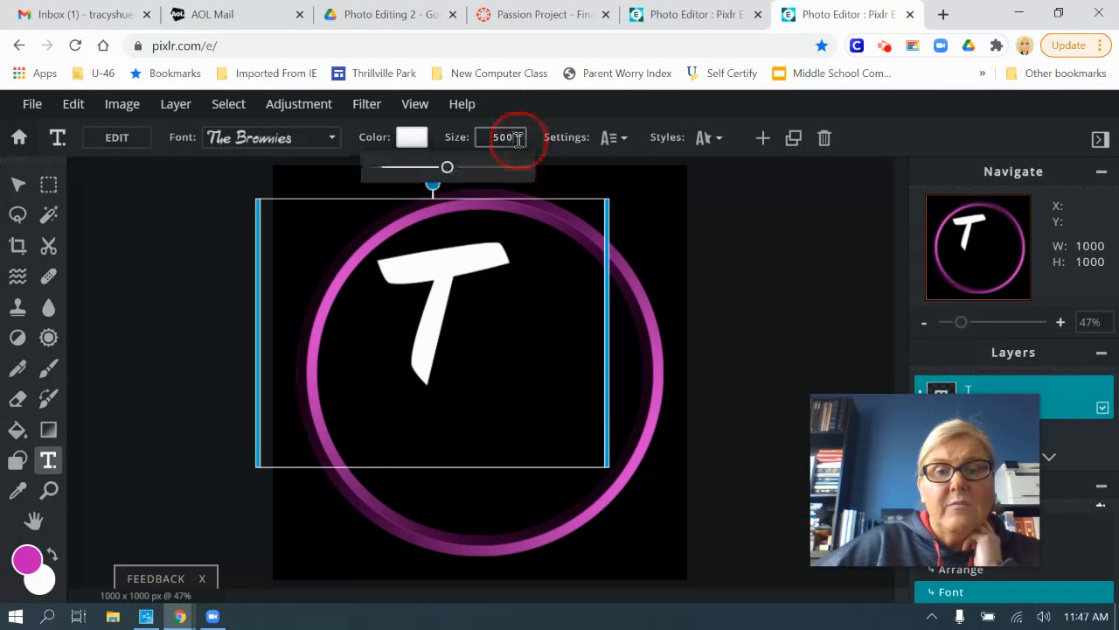
pyautogui.moveTo(444, 174); pyautogui.dragTo(515, 174)
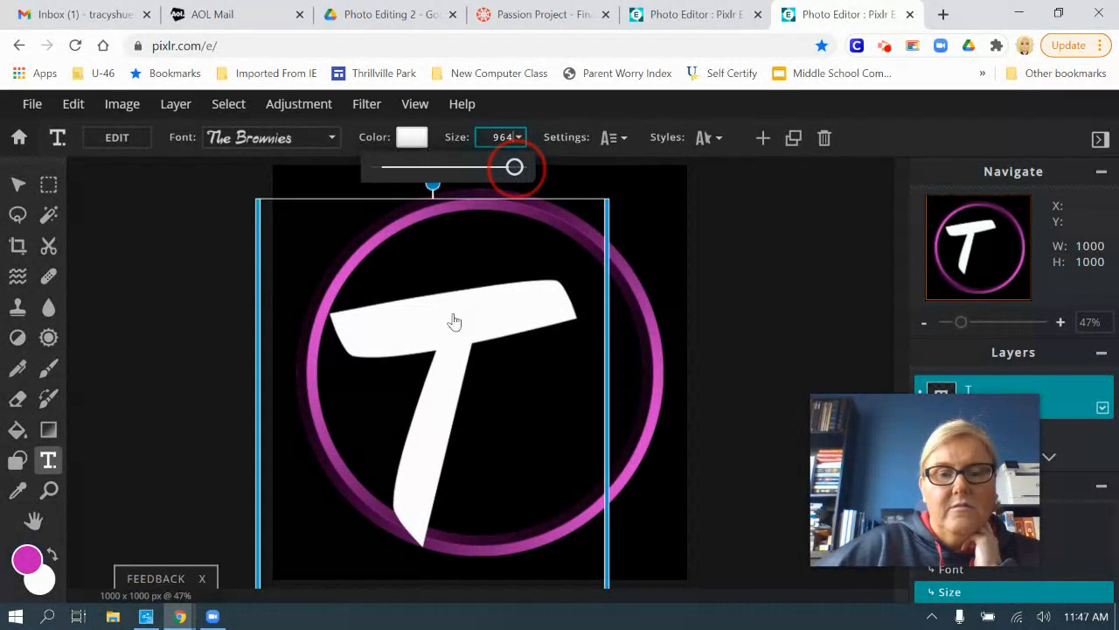
pyautogui.click(18, 185)
pyautogui.moveTo(437, 348); pyautogui.dragTo(395, 272)
pyautogui.moveTo(978, 419); pyautogui.dragTo(848, 573)
pyautogui.click(905, 501)
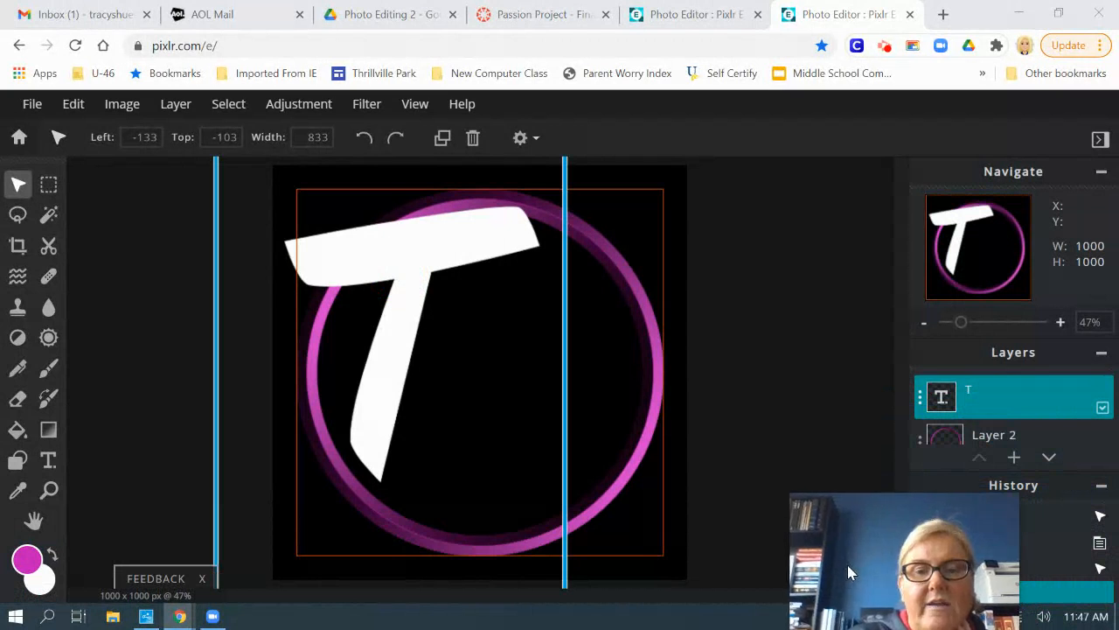
# - Duplicate the T text layer and move the copy to the lower-right part of the circle, at left 205 and top 235
pyautogui.click(919, 400)
pyautogui.moveTo(909, 513); pyautogui.dragTo(70, 184)
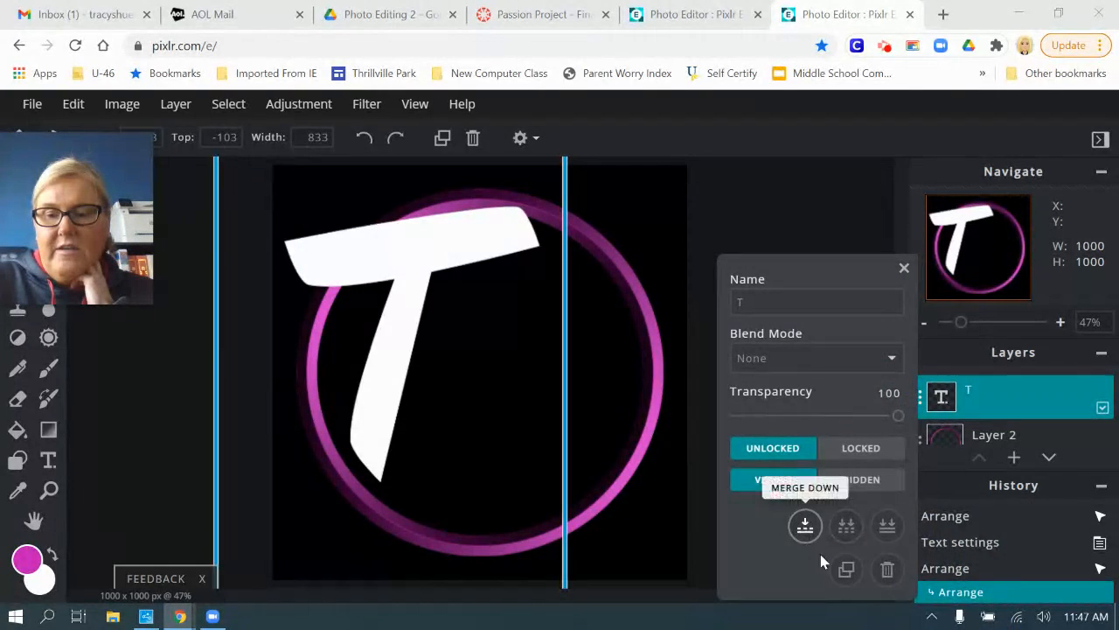
pyautogui.click(845, 570)
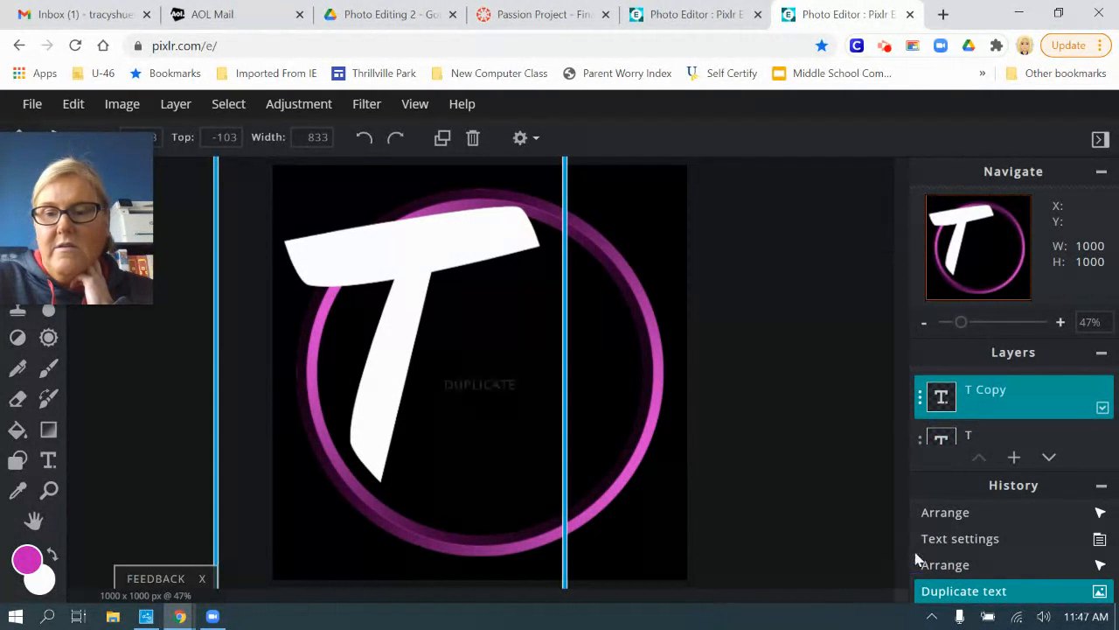
pyautogui.click(1103, 488)
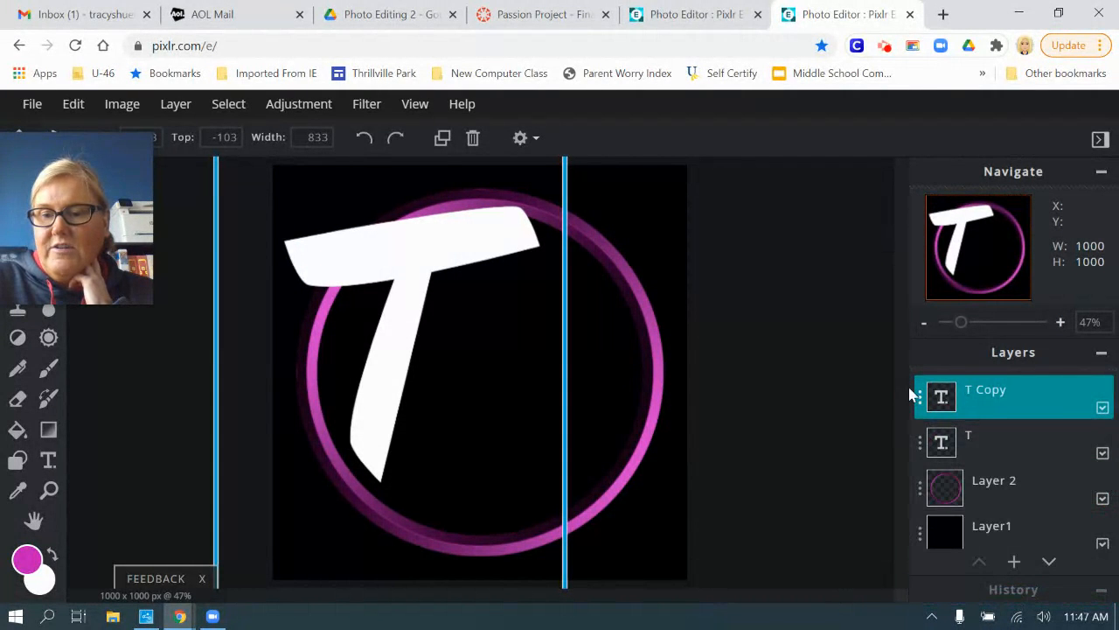
pyautogui.click(946, 444)
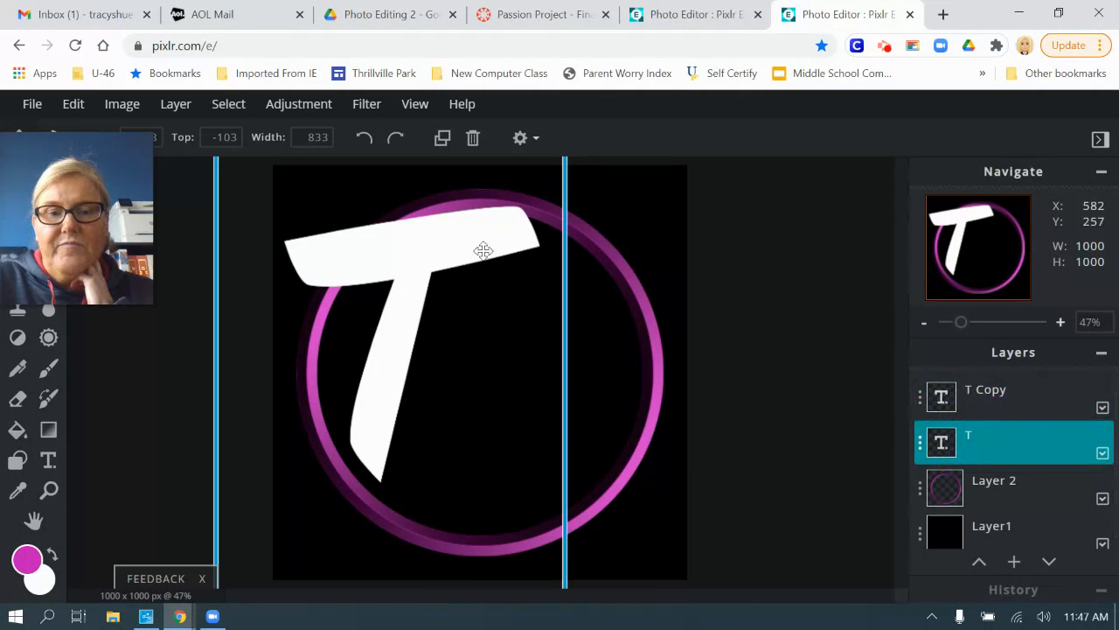
pyautogui.moveTo(451, 260); pyautogui.dragTo(581, 390)
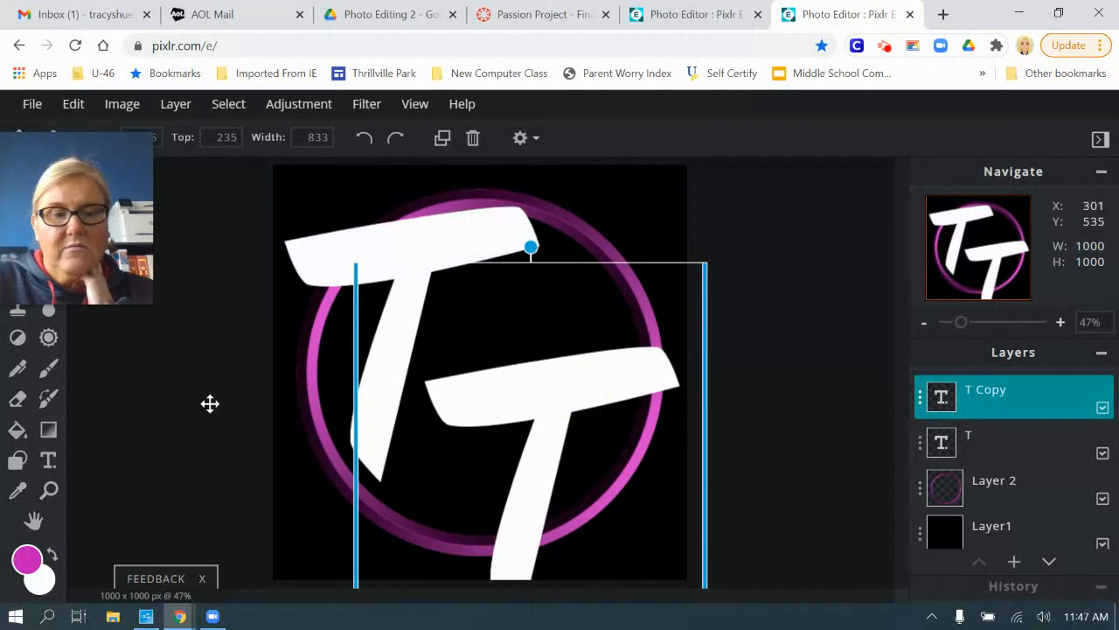
# - Replace the duplicate letter's text with S and shift it slightly up inside the lower-right part of the circle
pyautogui.moveTo(112, 180)
pyautogui.moveTo(112, 179); pyautogui.dragTo(114, 257)
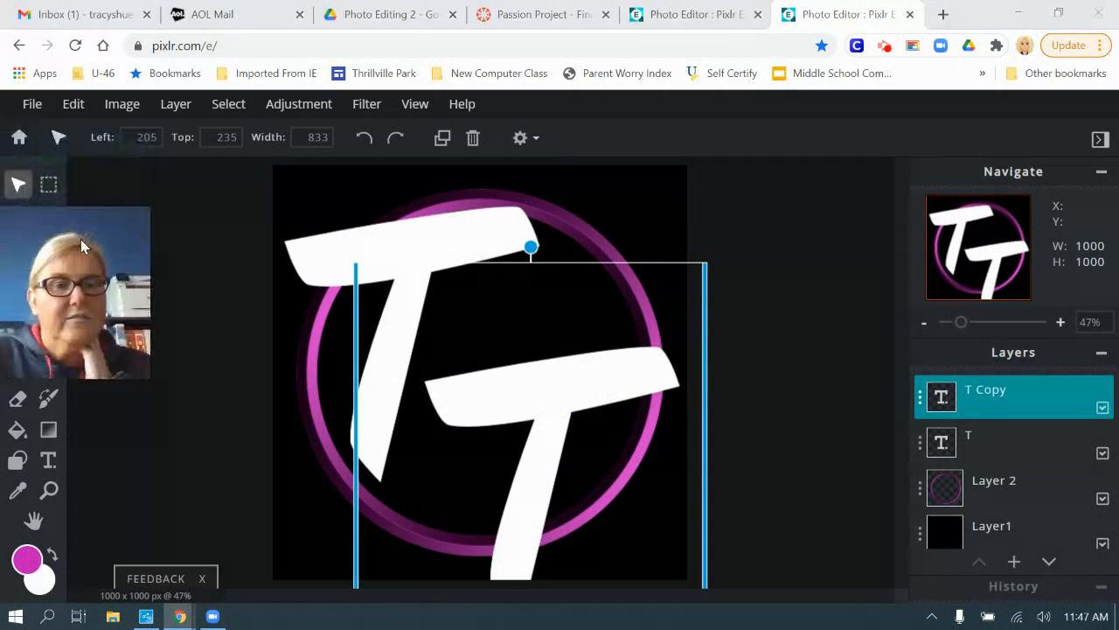
pyautogui.click(48, 461)
pyautogui.click(116, 137)
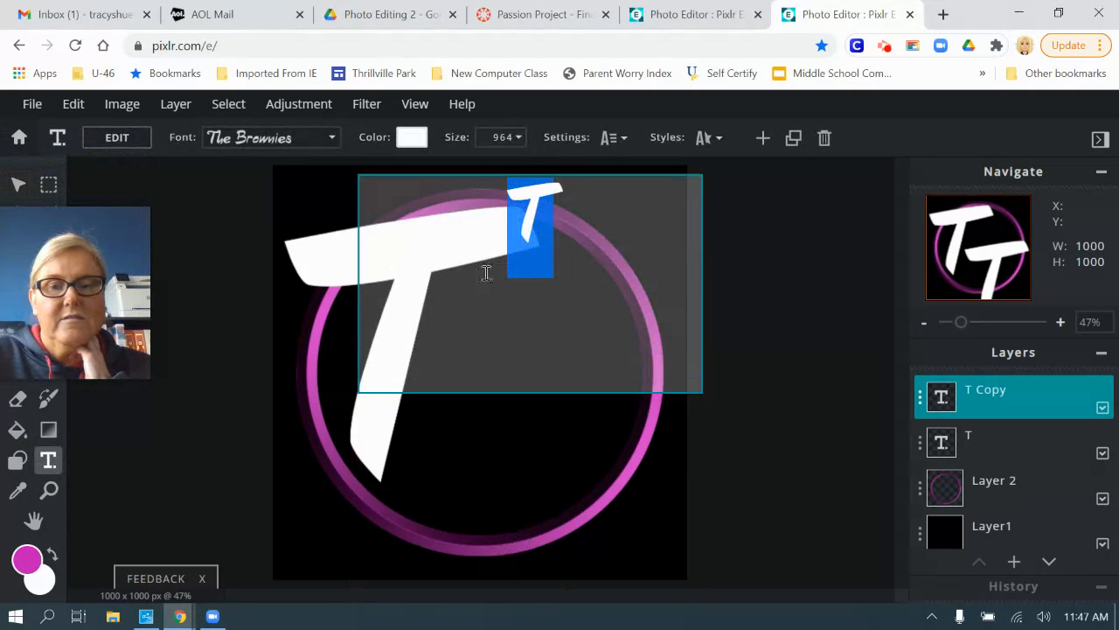
pyautogui.write('S')
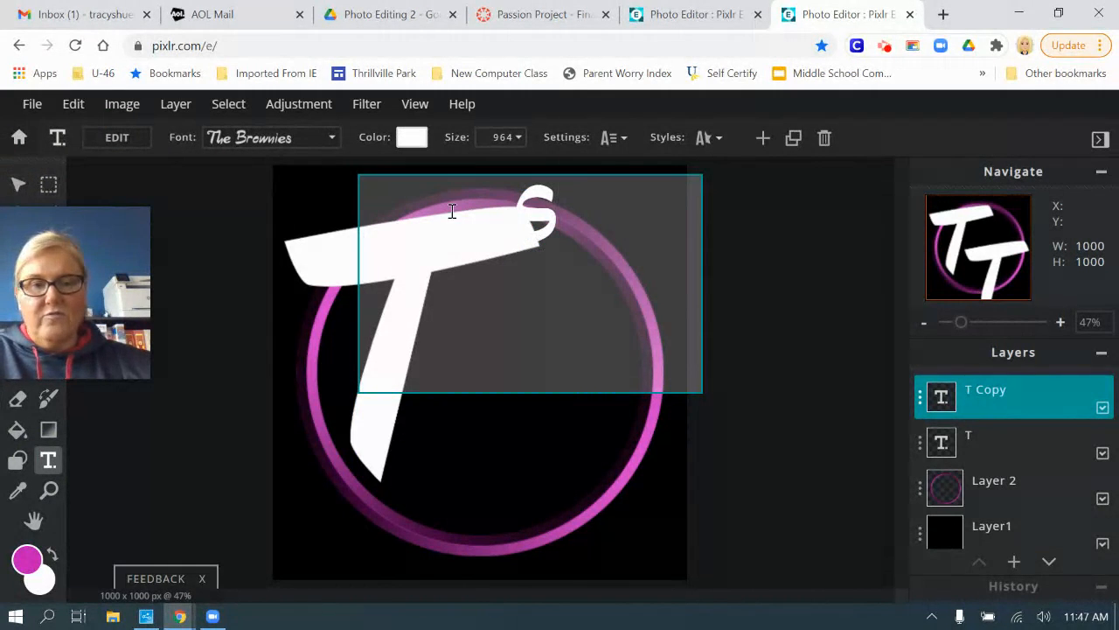
pyautogui.click(770, 262)
pyautogui.moveTo(539, 483); pyautogui.dragTo(546, 448)
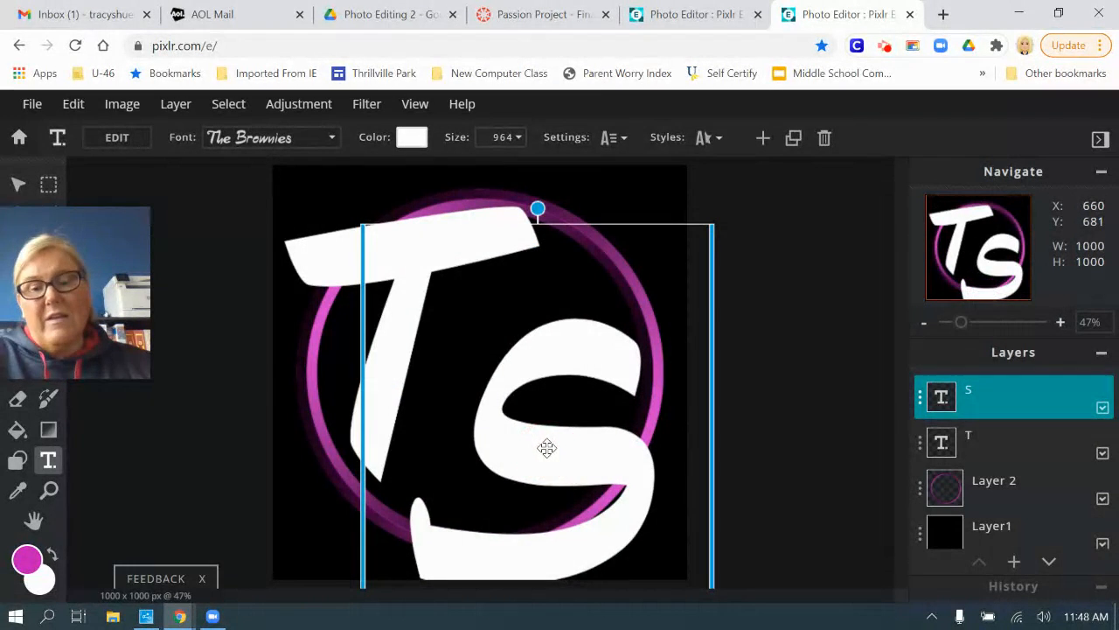
# - Reduce the letter S to size 765 and lower it within the circle to left 228 and top 214
pyautogui.click(516, 139)
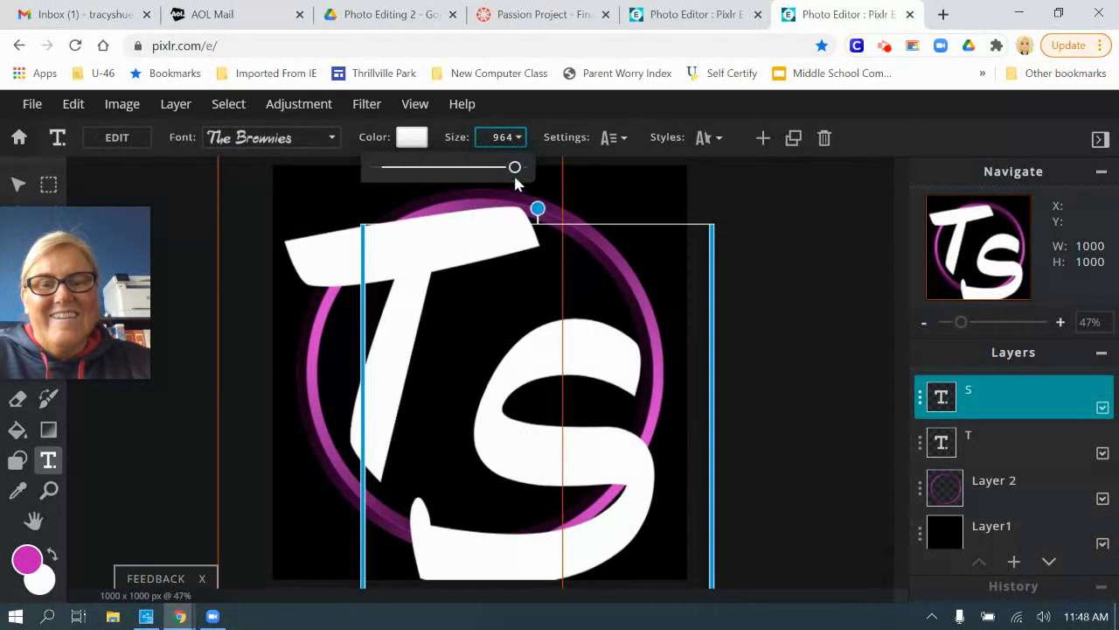
pyautogui.moveTo(518, 171); pyautogui.dragTo(476, 171)
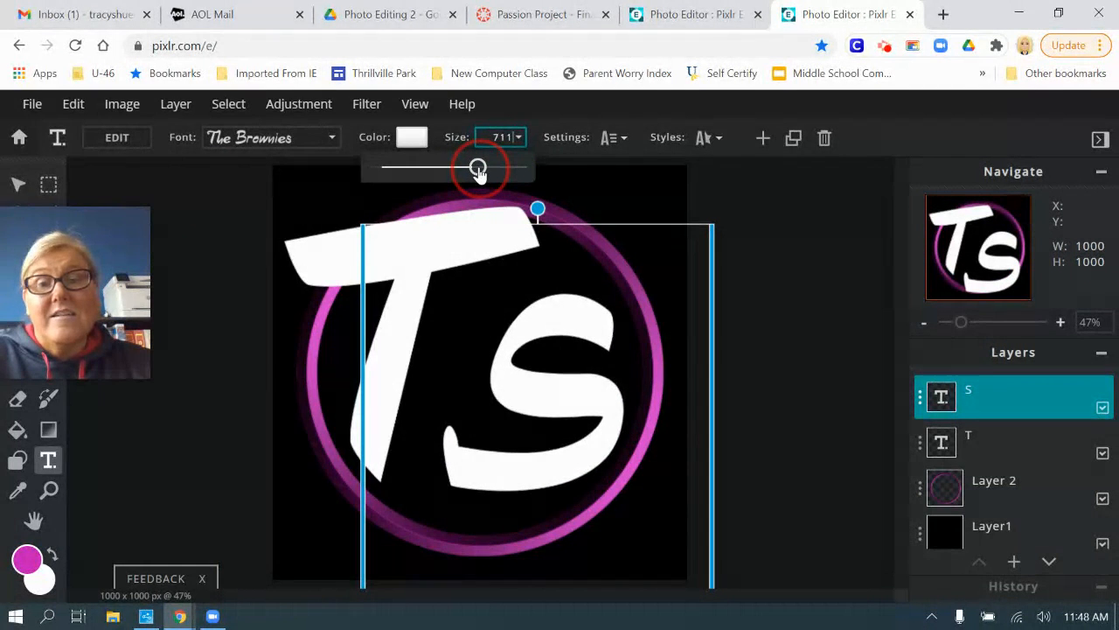
pyautogui.moveTo(477, 170); pyautogui.dragTo(475, 170)
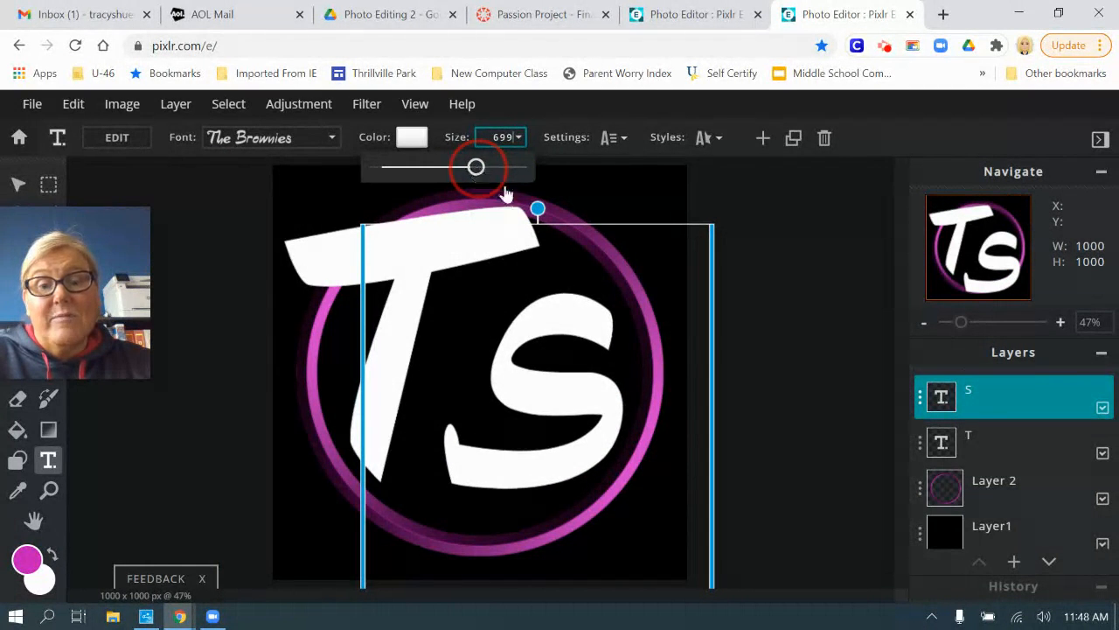
pyautogui.click(584, 409)
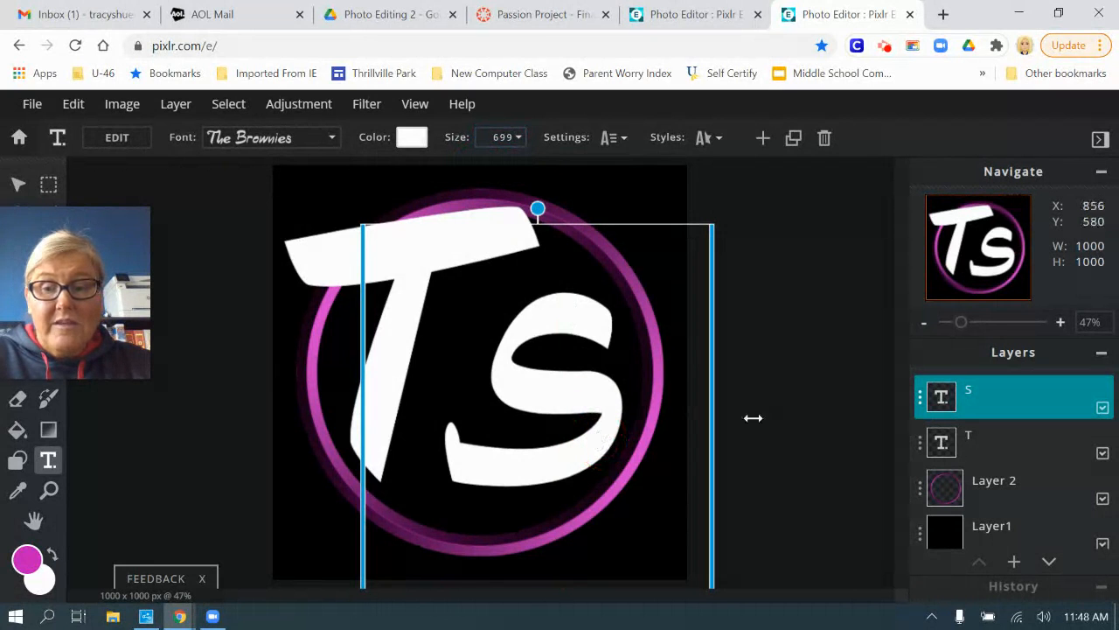
pyautogui.click(19, 184)
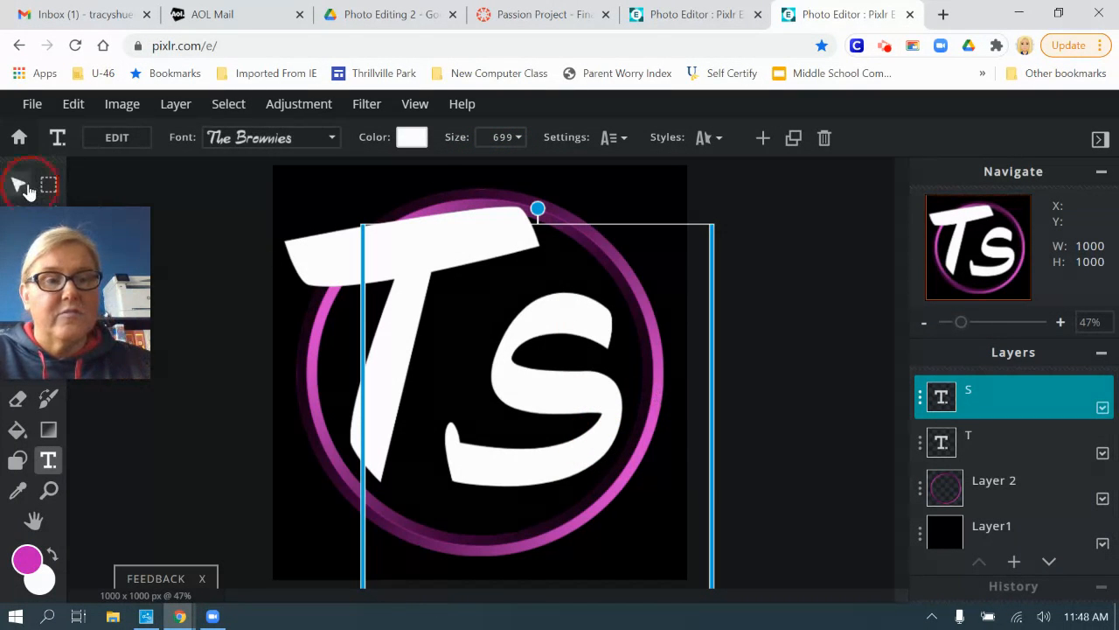
pyautogui.moveTo(595, 442)
pyautogui.mouseDown()
pyautogui.moveTo(620, 483)
pyautogui.moveTo(598, 462)
pyautogui.mouseUp()
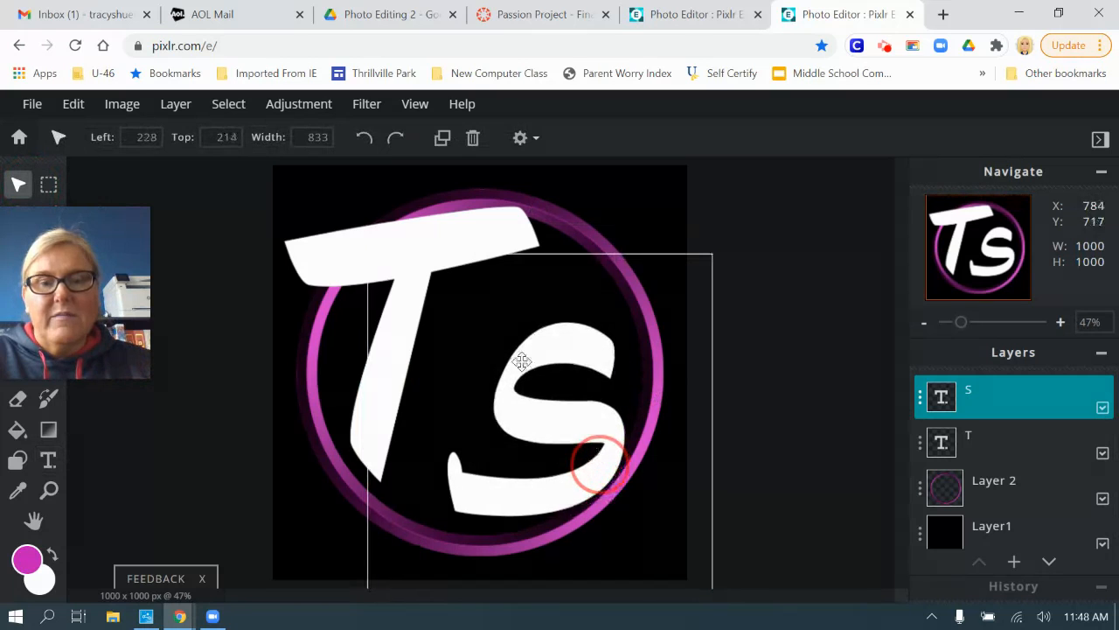
pyautogui.click(49, 461)
pyautogui.click(518, 144)
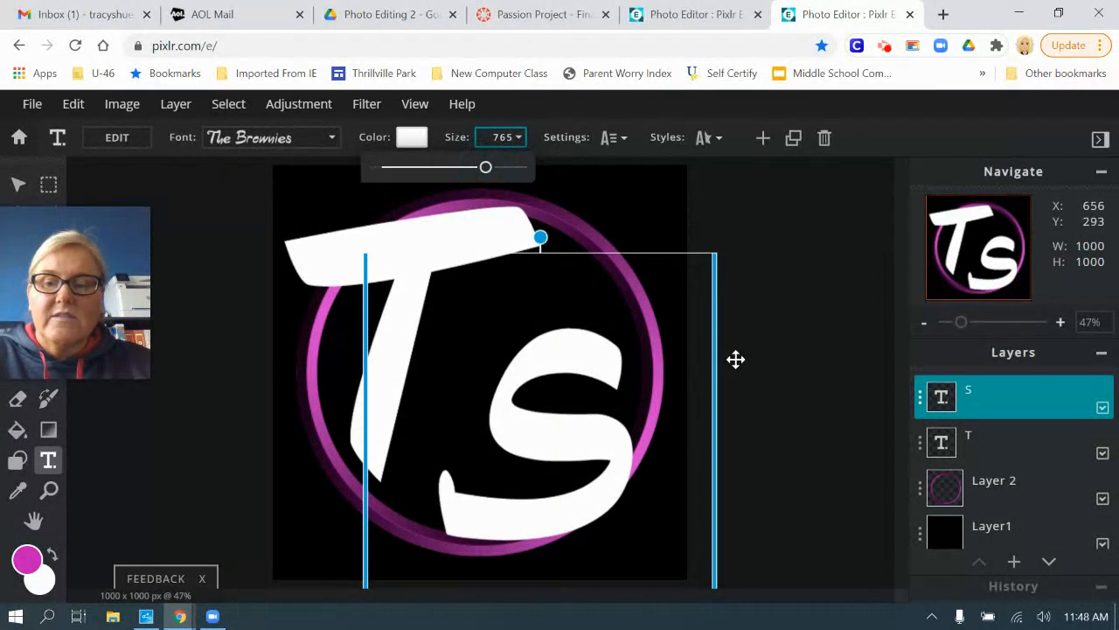
# - Reduce the letter T to size 765 and move it slightly down and right over the circle's upper-left edge
pyautogui.click(979, 450)
pyautogui.click(959, 443)
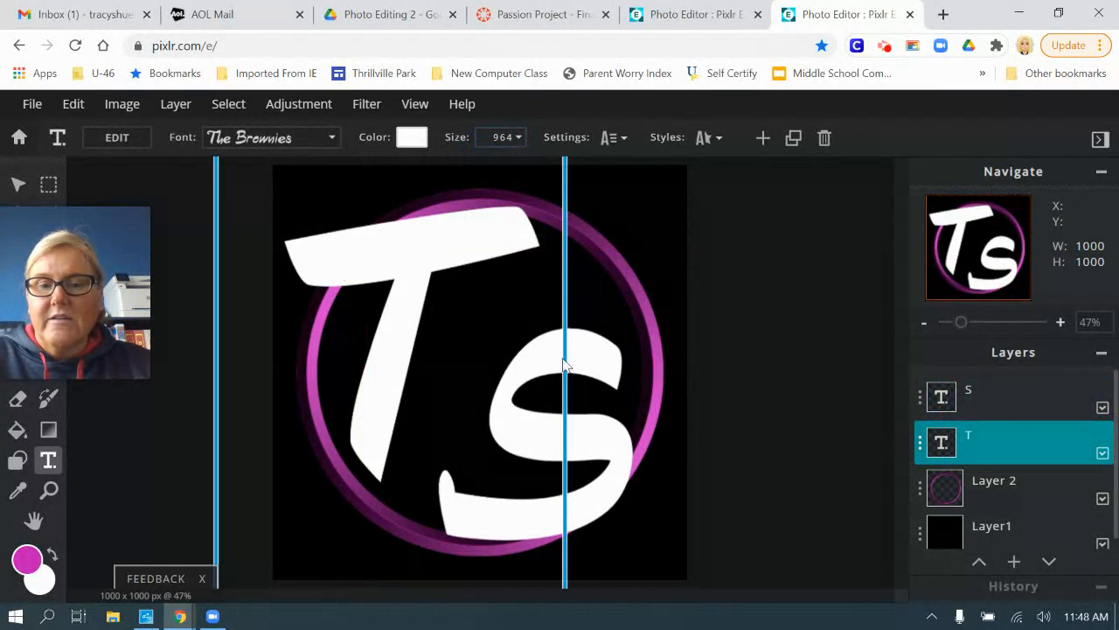
pyautogui.click(515, 139)
pyautogui.moveTo(516, 172); pyautogui.dragTo(495, 154)
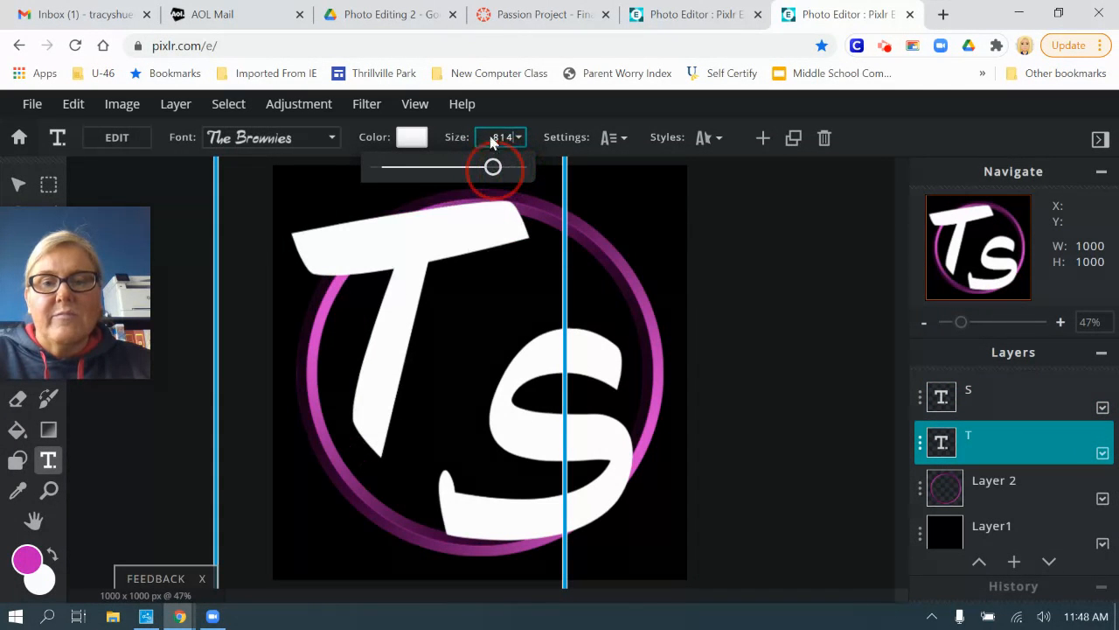
pyautogui.doubleClick(511, 138)
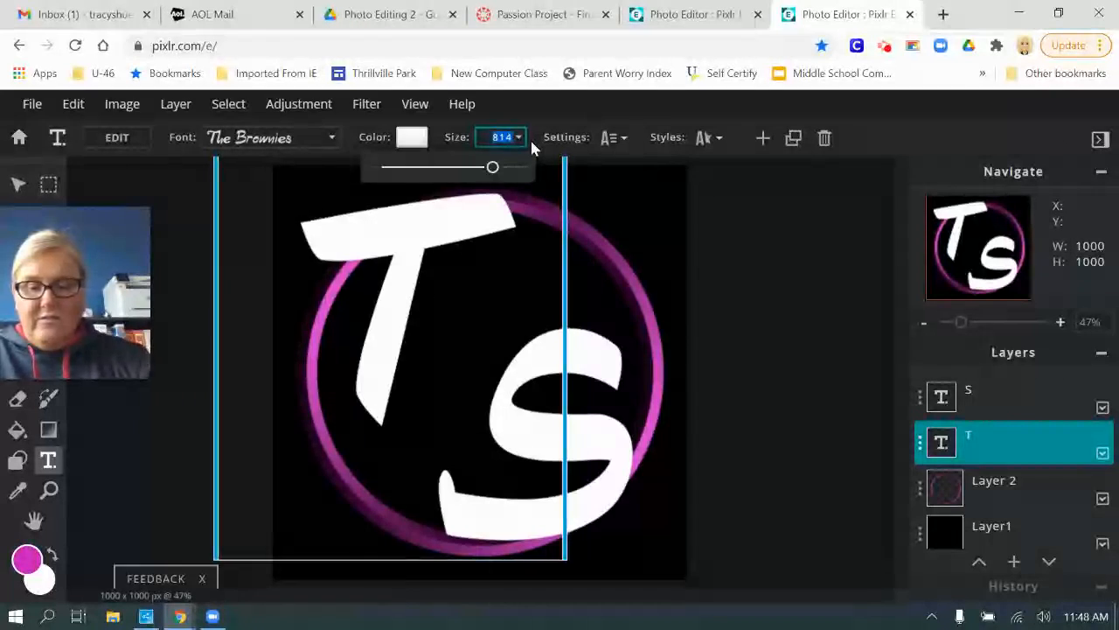
pyautogui.write('765')
pyautogui.press('Return')
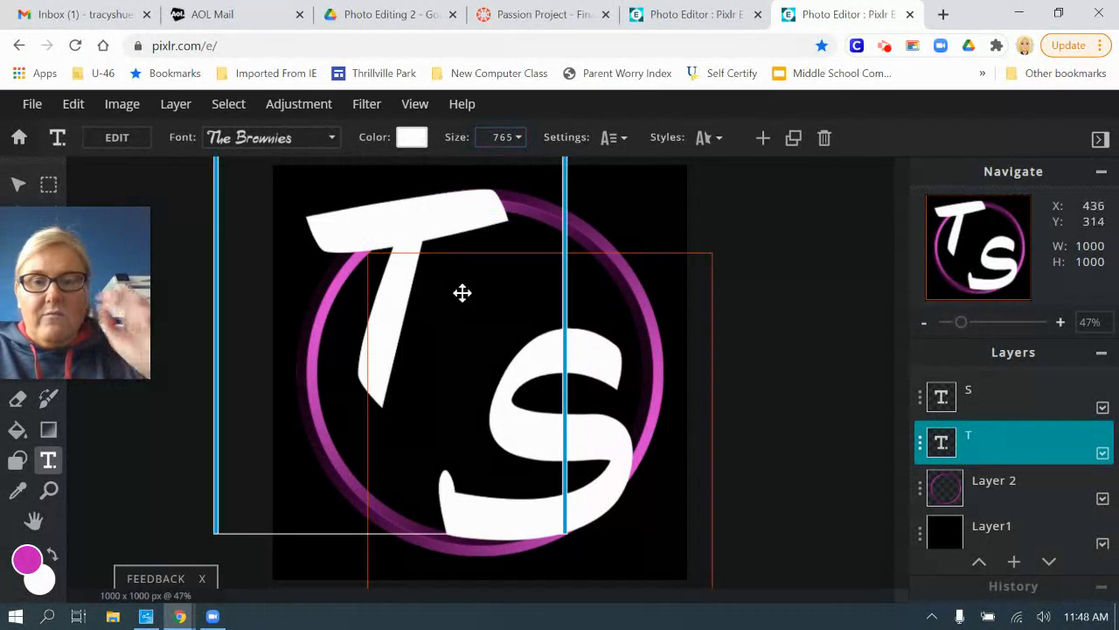
pyautogui.moveTo(412, 224); pyautogui.dragTo(419, 247)
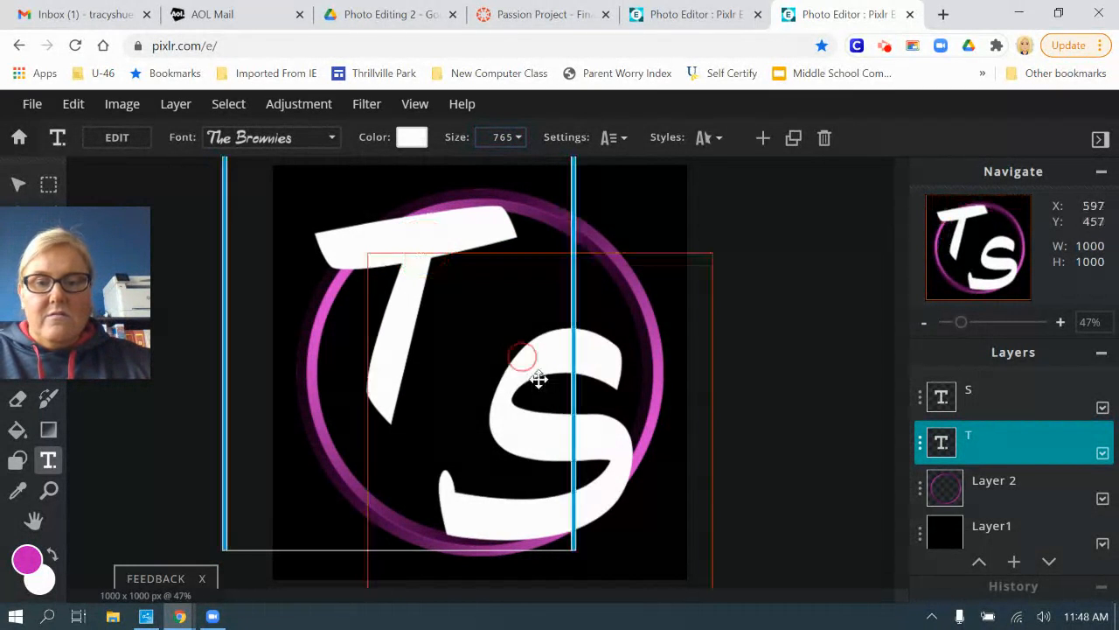
# - Nudge the letter S slightly and enlarge it to size 800
pyautogui.moveTo(533, 430); pyautogui.dragTo(553, 434)
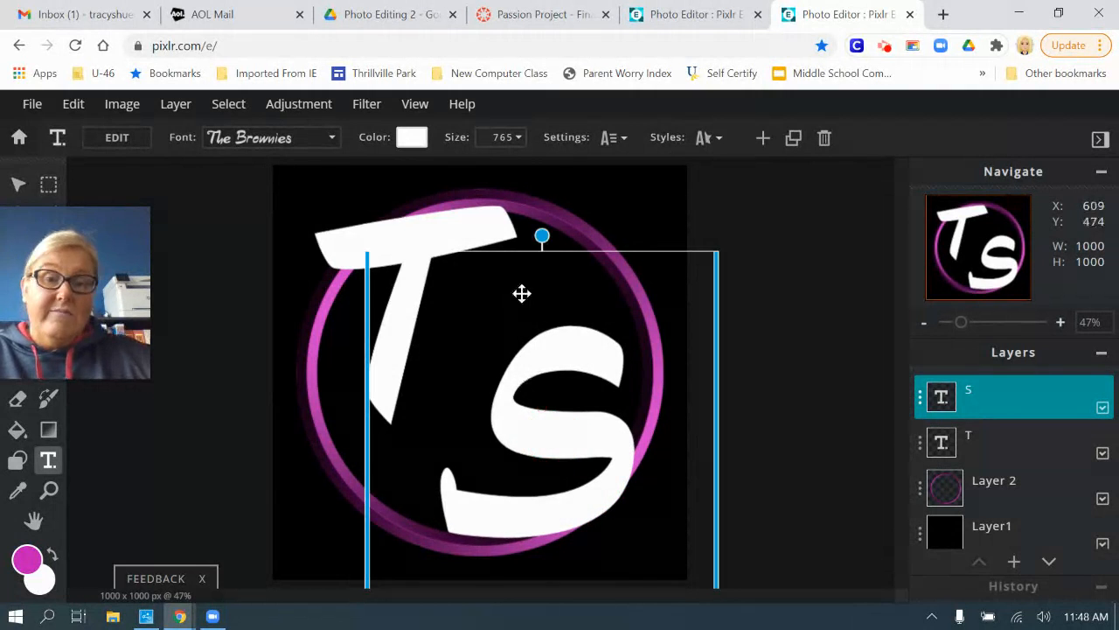
pyautogui.click(525, 140)
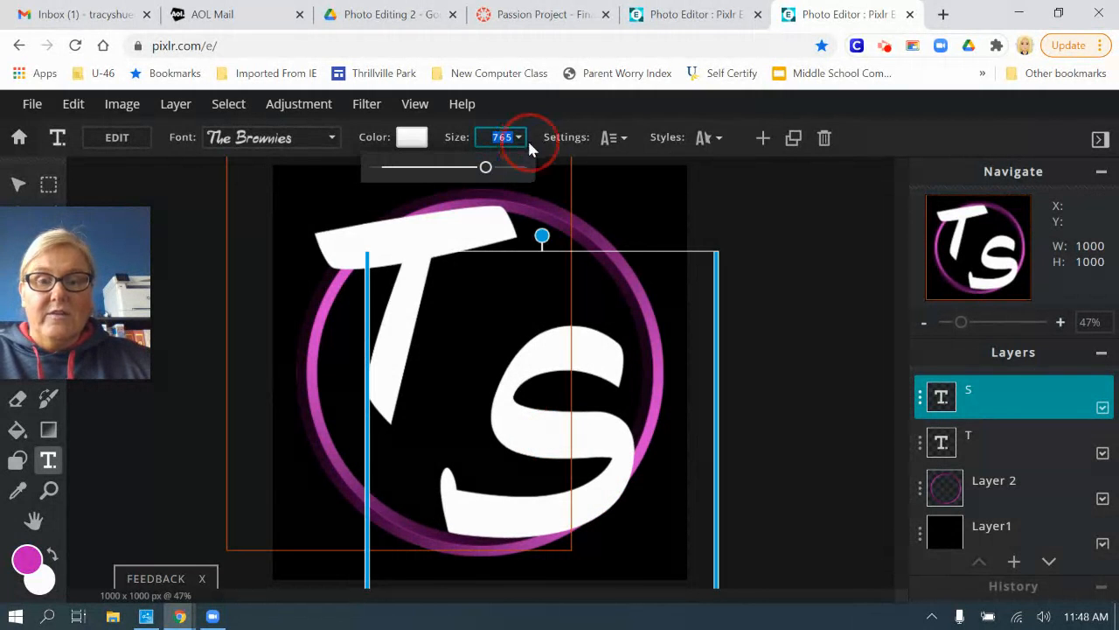
pyautogui.write('800')
pyautogui.press('Return')
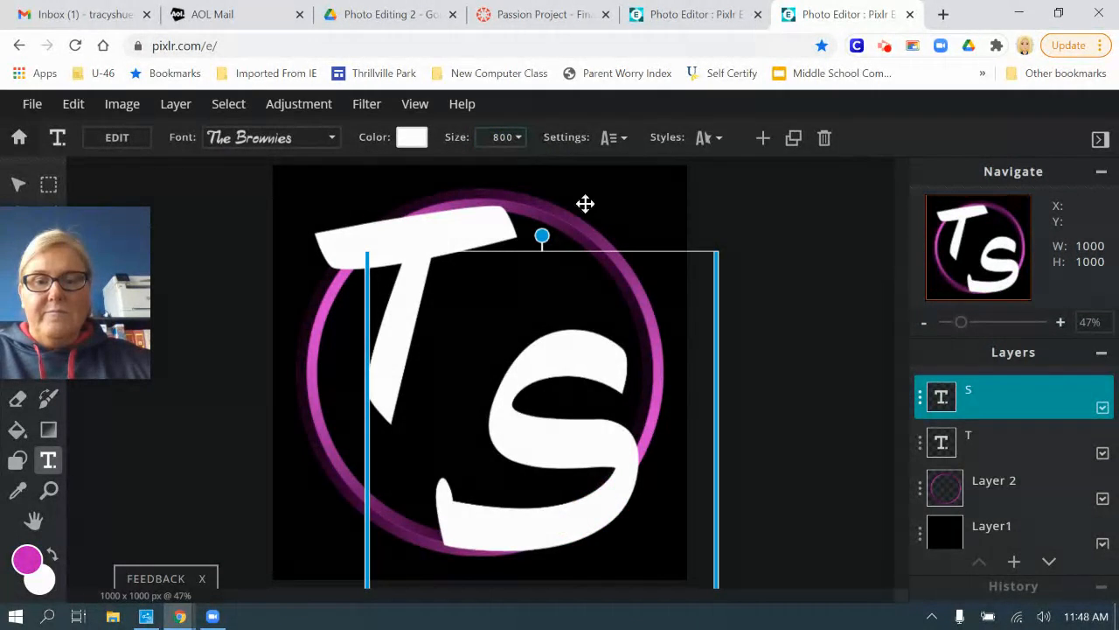
# - Enlarge the letter T to size 800 to match the S
pyautogui.click(987, 440)
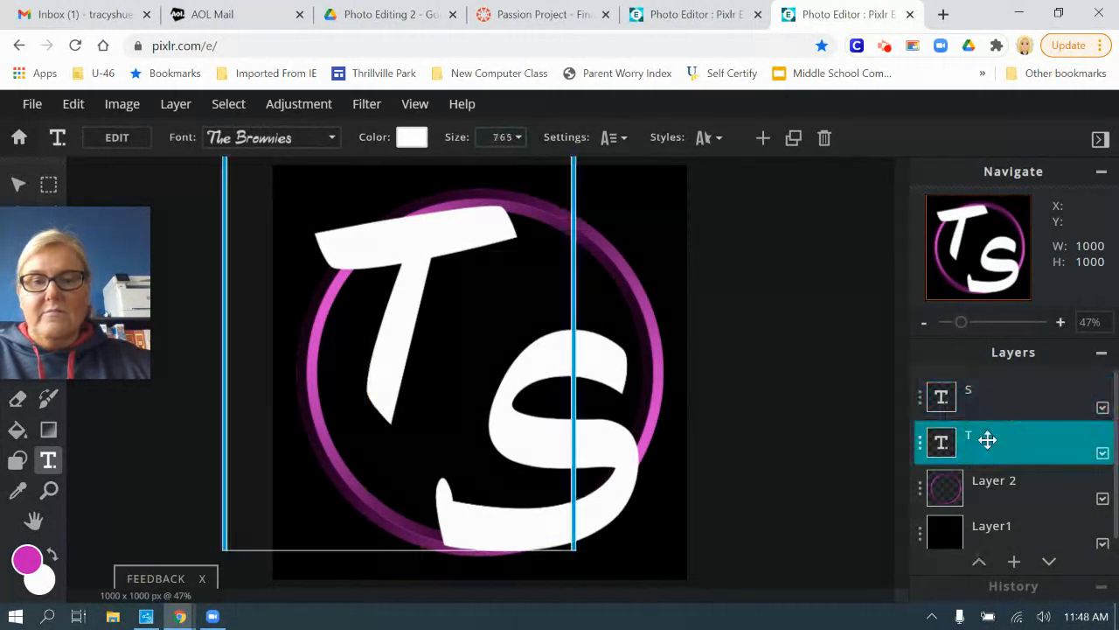
pyautogui.click(504, 138)
pyautogui.doubleClick(503, 139)
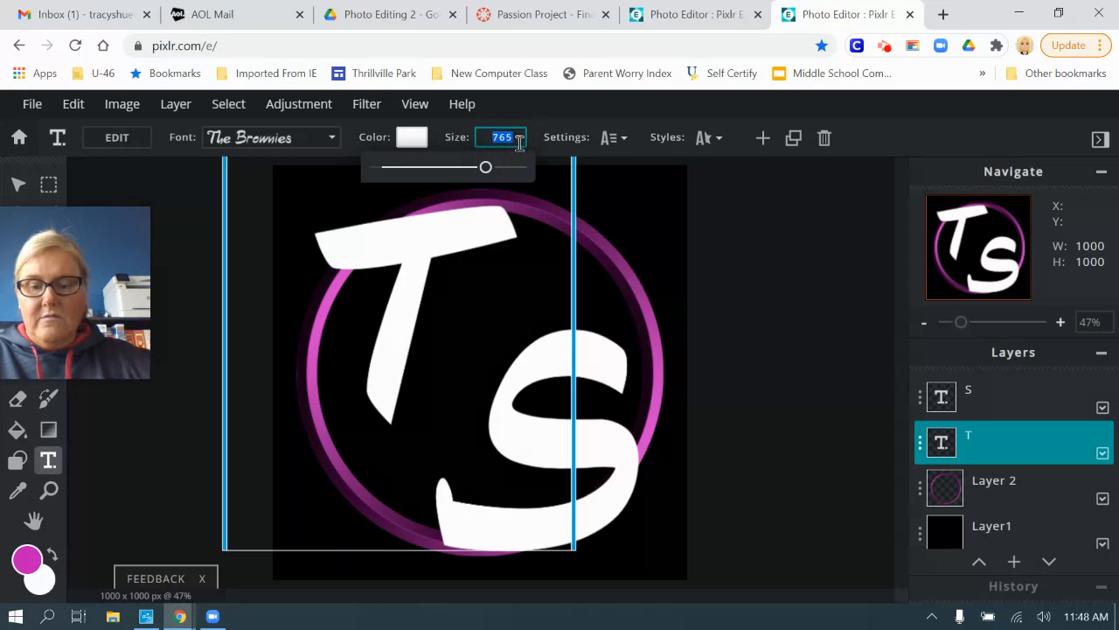
pyautogui.write('800')
pyautogui.press('Return')
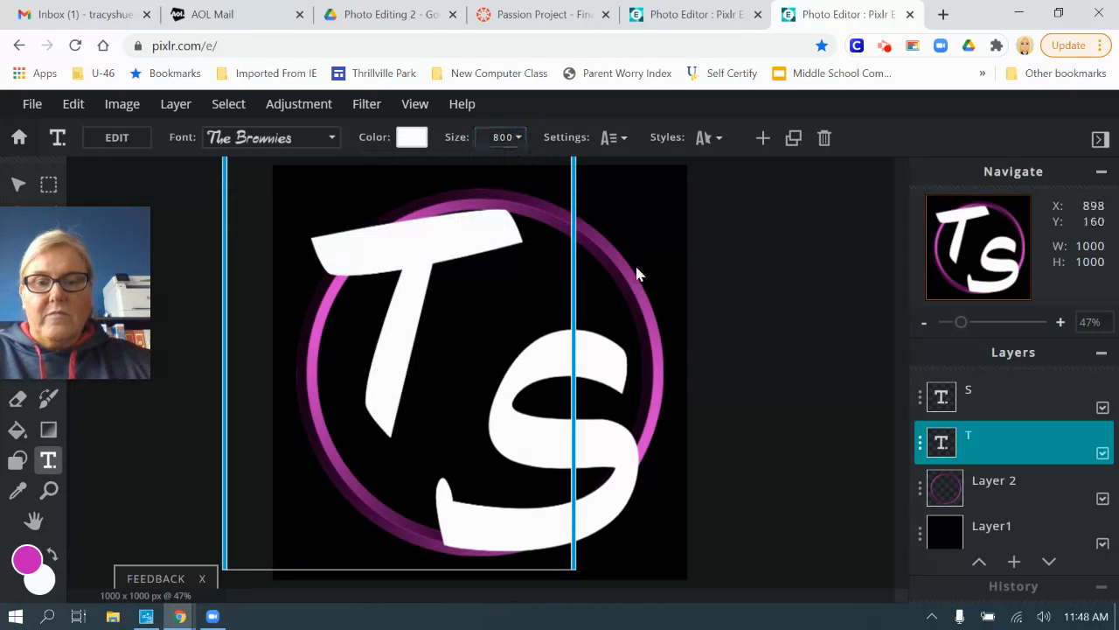
# - Place the T layer above the S layer and bring the two letters closer together inside the circle
pyautogui.moveTo(1015, 441); pyautogui.dragTo(1002, 395)
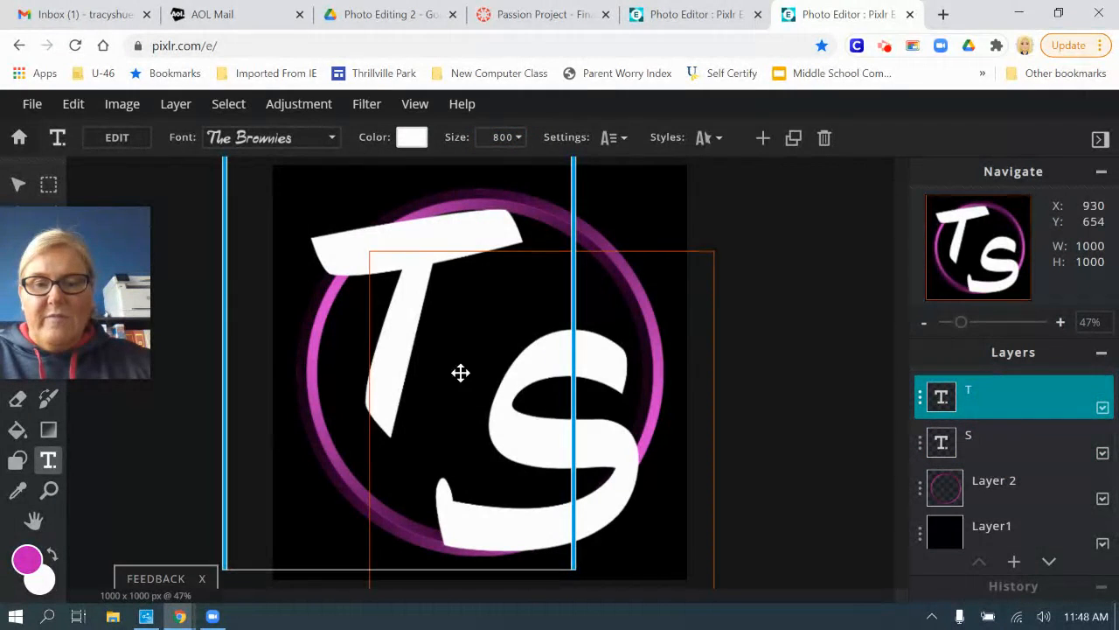
pyautogui.moveTo(390, 224); pyautogui.dragTo(457, 257)
pyautogui.click(588, 455)
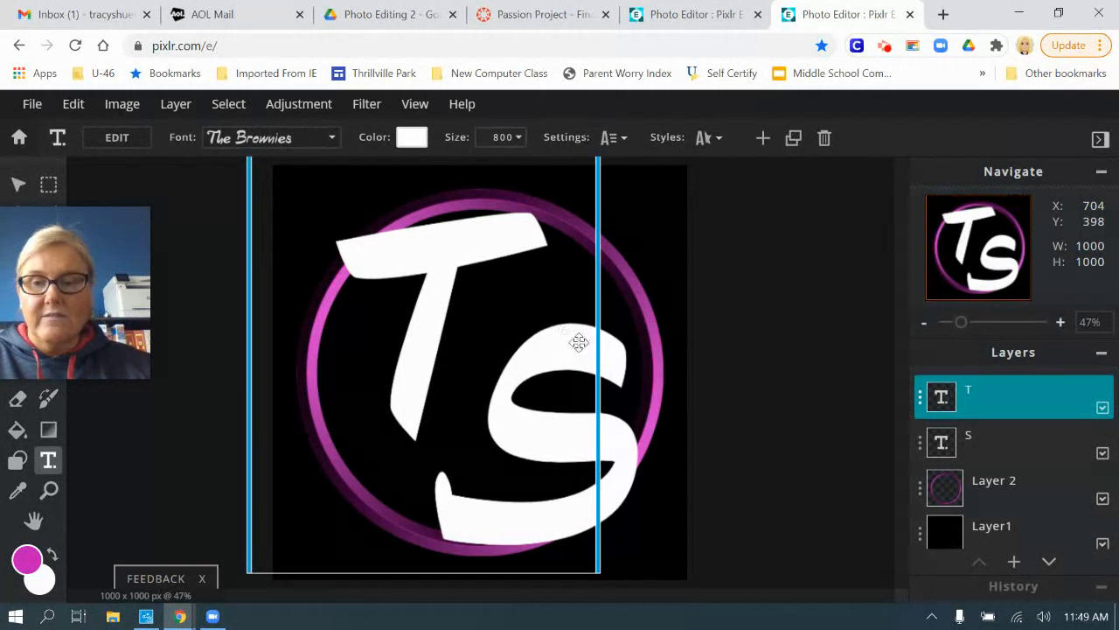
# - Merge the T layer down into the S layer and move the combined initials to left -57 and top -42
pyautogui.click(920, 401)
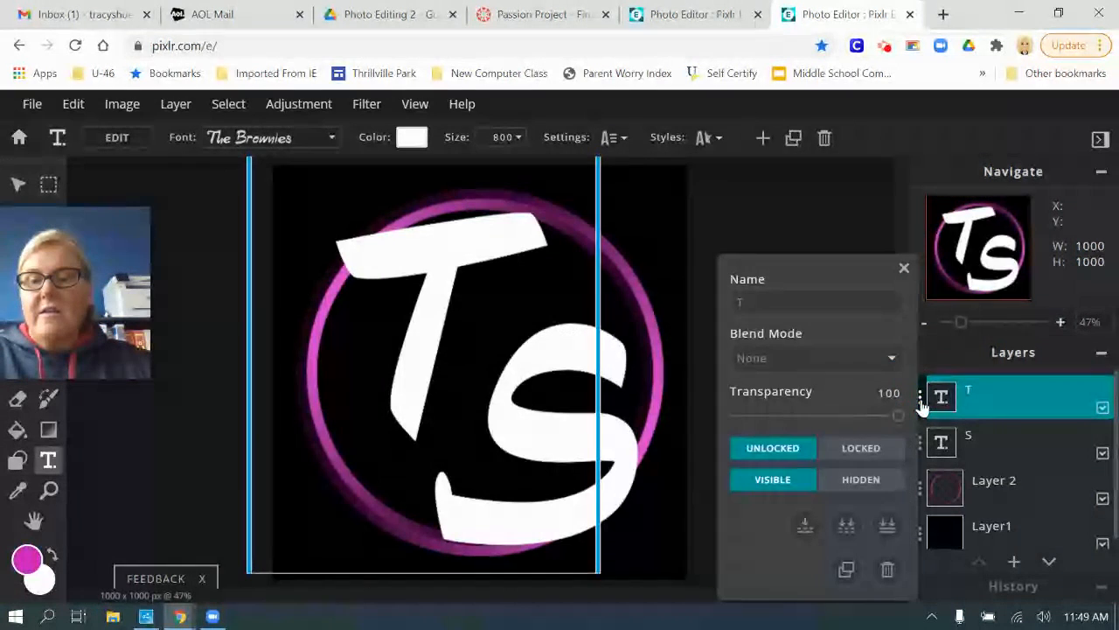
pyautogui.click(805, 529)
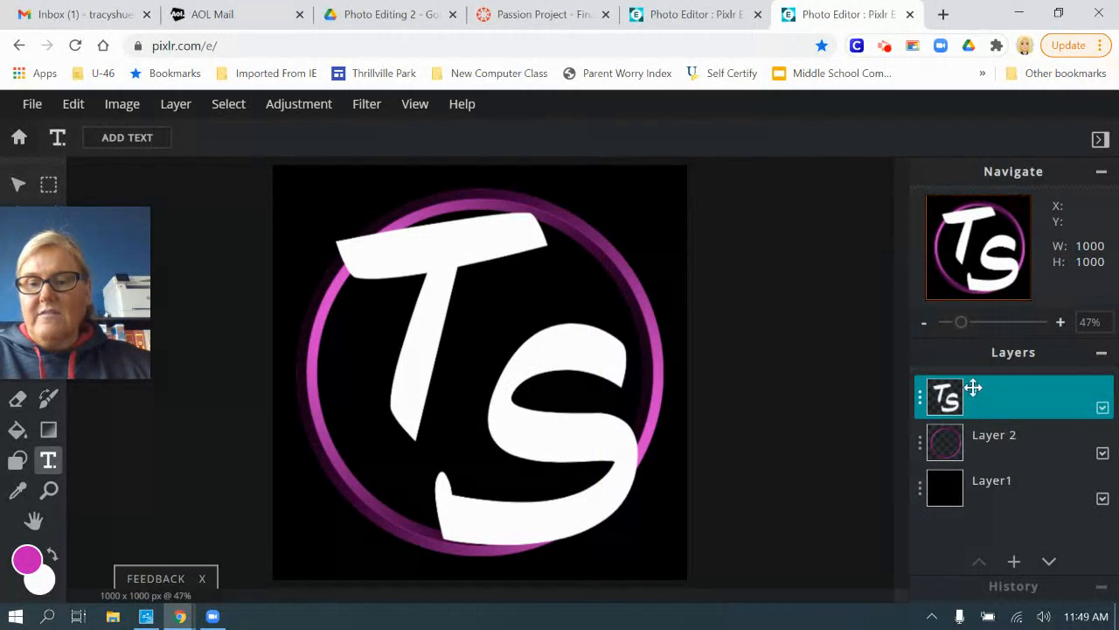
pyautogui.press('v')
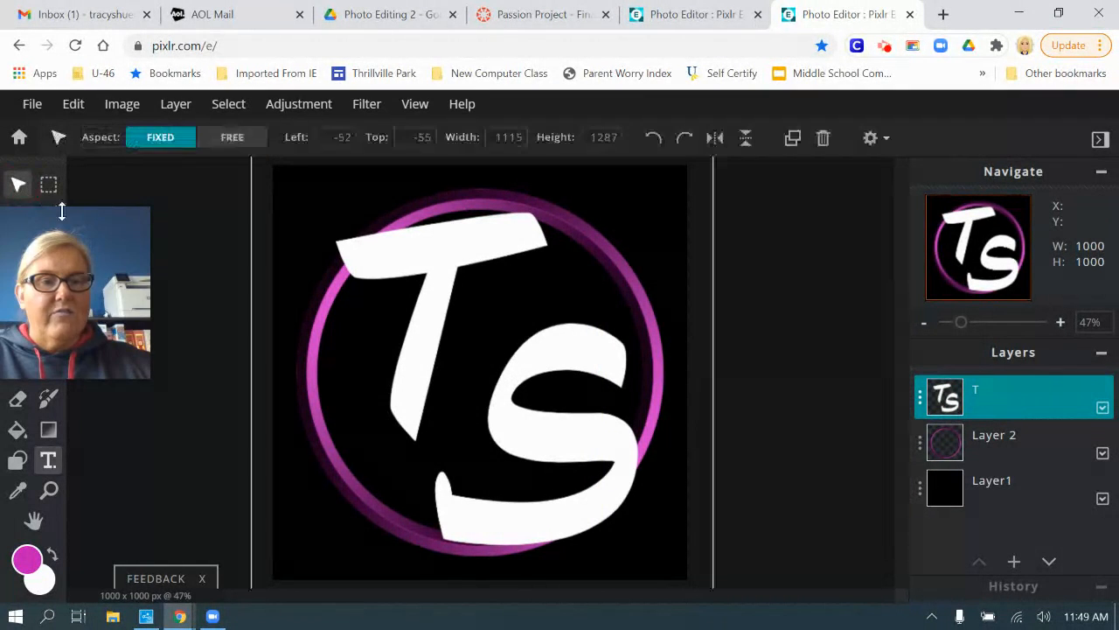
pyautogui.moveTo(550, 412); pyautogui.dragTo(536, 432)
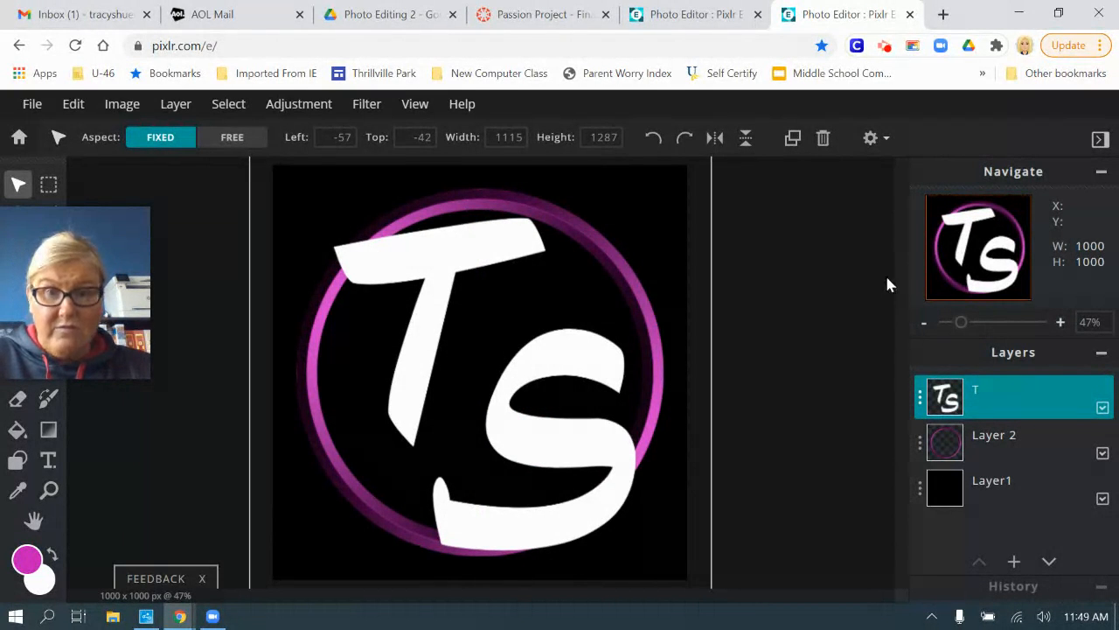
# - Start a Bevel on the merged initials with angle 79°, elevation 27° and size 49 px
pyautogui.click(369, 108)
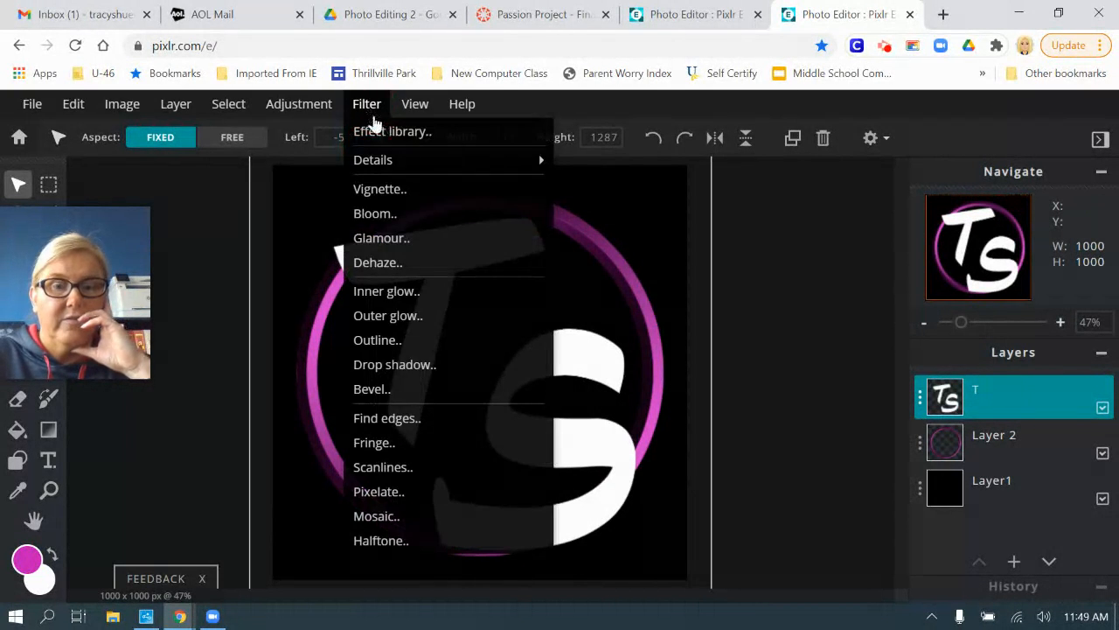
pyautogui.click(420, 394)
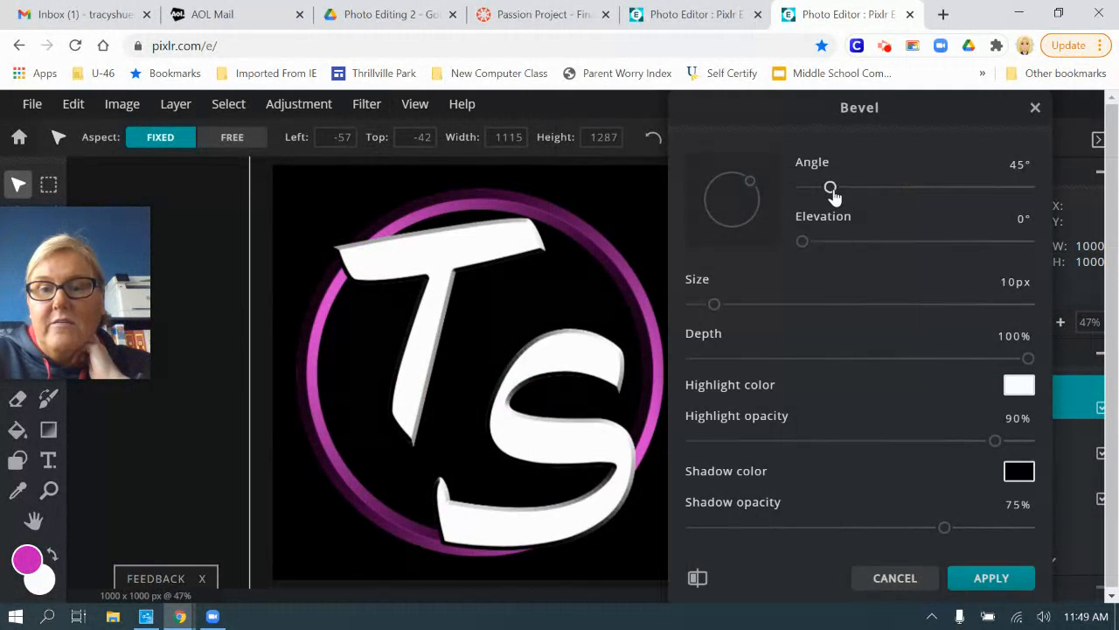
pyautogui.moveTo(837, 189)
pyautogui.mouseDown()
pyautogui.moveTo(977, 187)
pyautogui.moveTo(853, 185)
pyautogui.mouseUp()
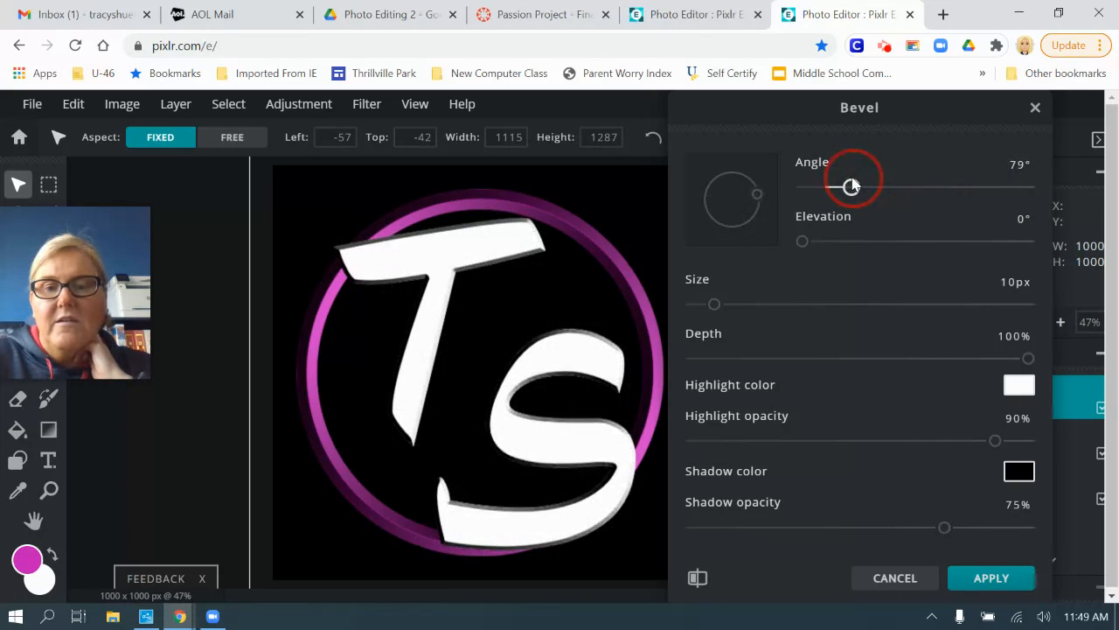
pyautogui.moveTo(803, 242)
pyautogui.mouseDown()
pyautogui.moveTo(1010, 249)
pyautogui.moveTo(871, 240)
pyautogui.mouseUp()
pyautogui.moveTo(715, 305)
pyautogui.mouseDown()
pyautogui.moveTo(872, 303)
pyautogui.moveTo(803, 312)
pyautogui.mouseUp()
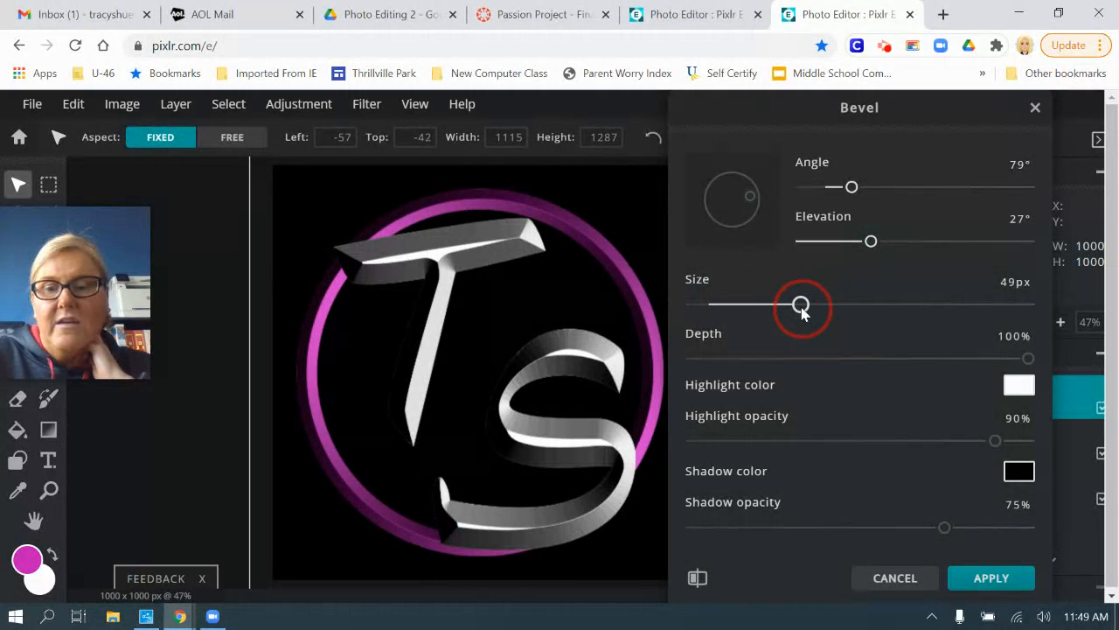
# - Give the bevel highlight color #D119C5 and shadow color #601D81, increase its size to 88 px and apply it
pyautogui.click(1019, 387)
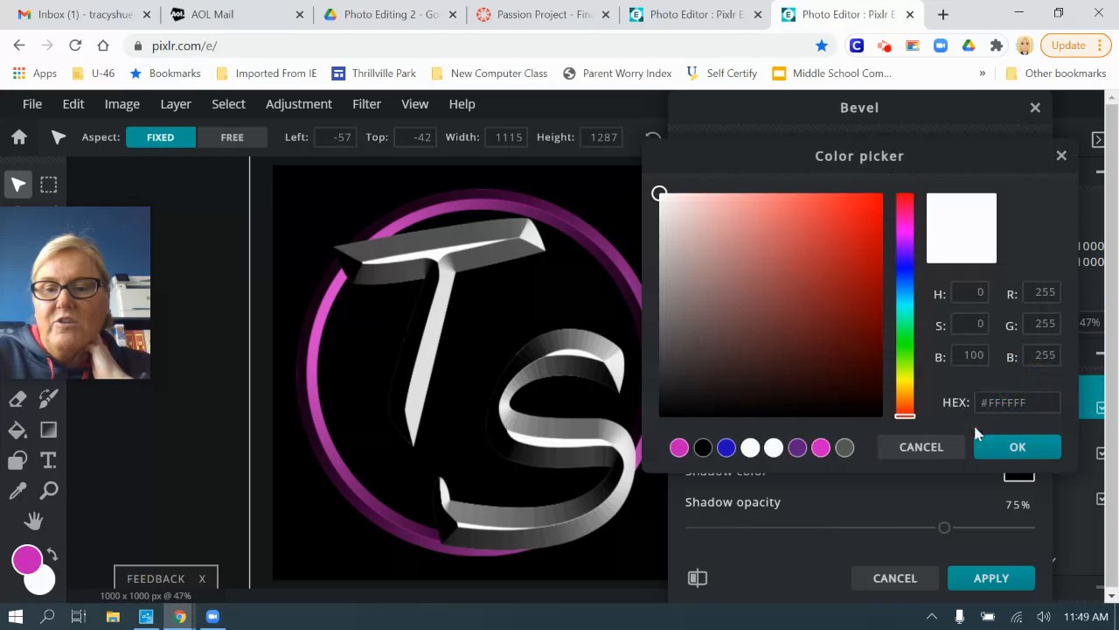
pyautogui.click(821, 448)
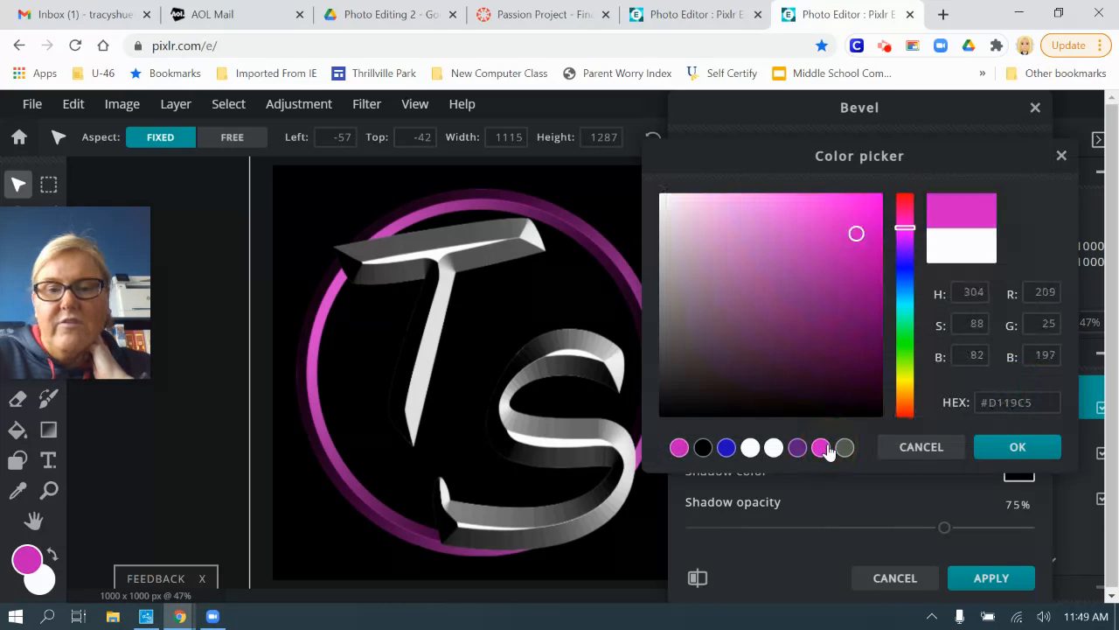
pyautogui.click(1018, 448)
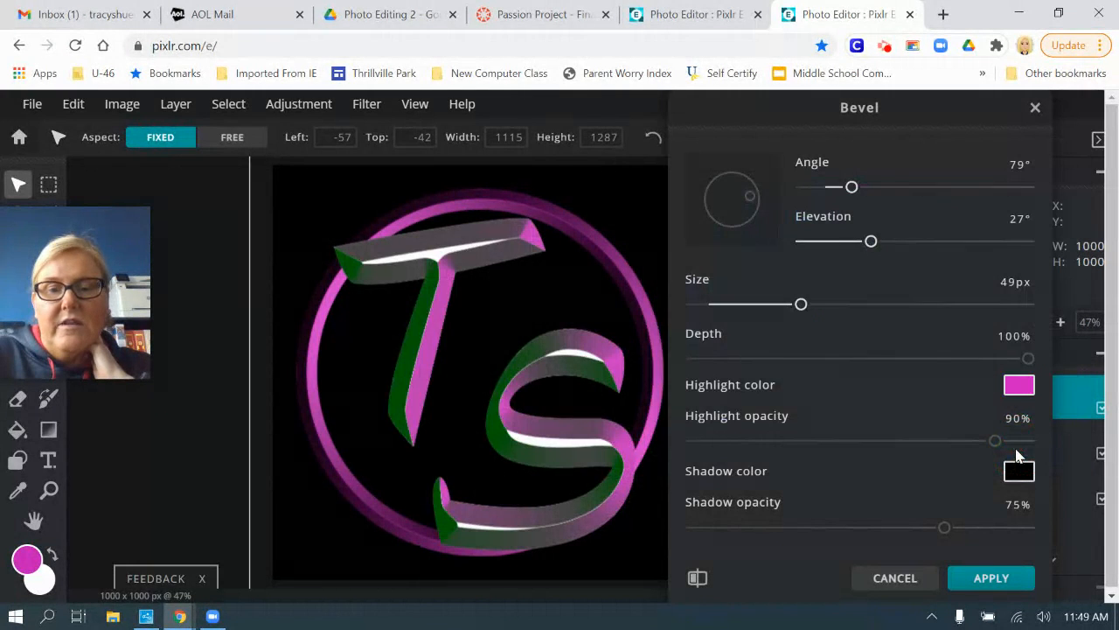
pyautogui.click(1019, 473)
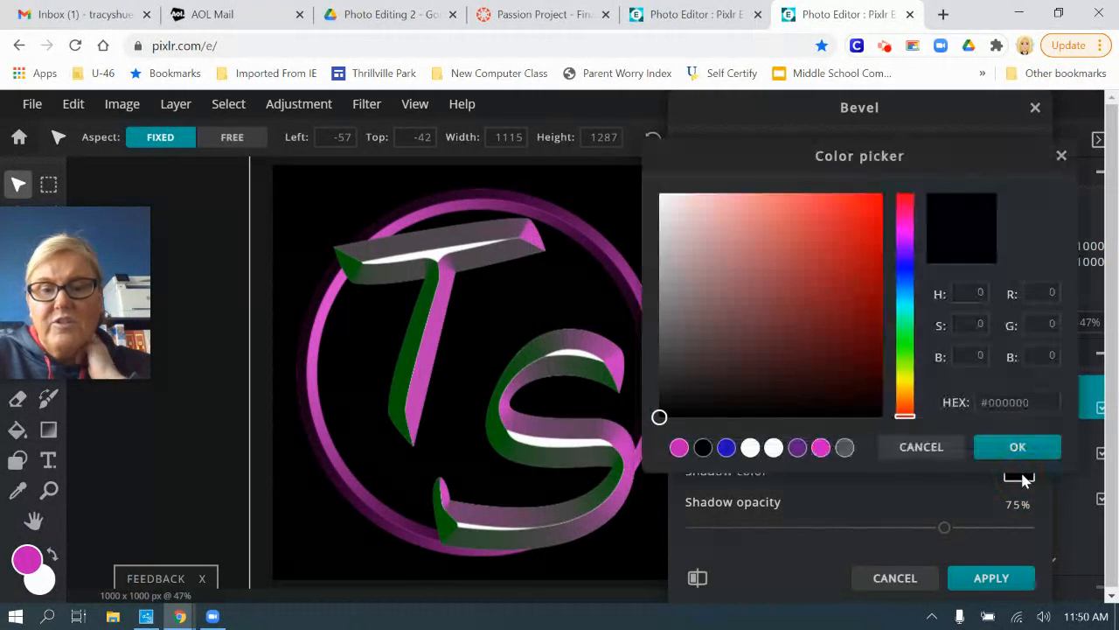
pyautogui.click(798, 448)
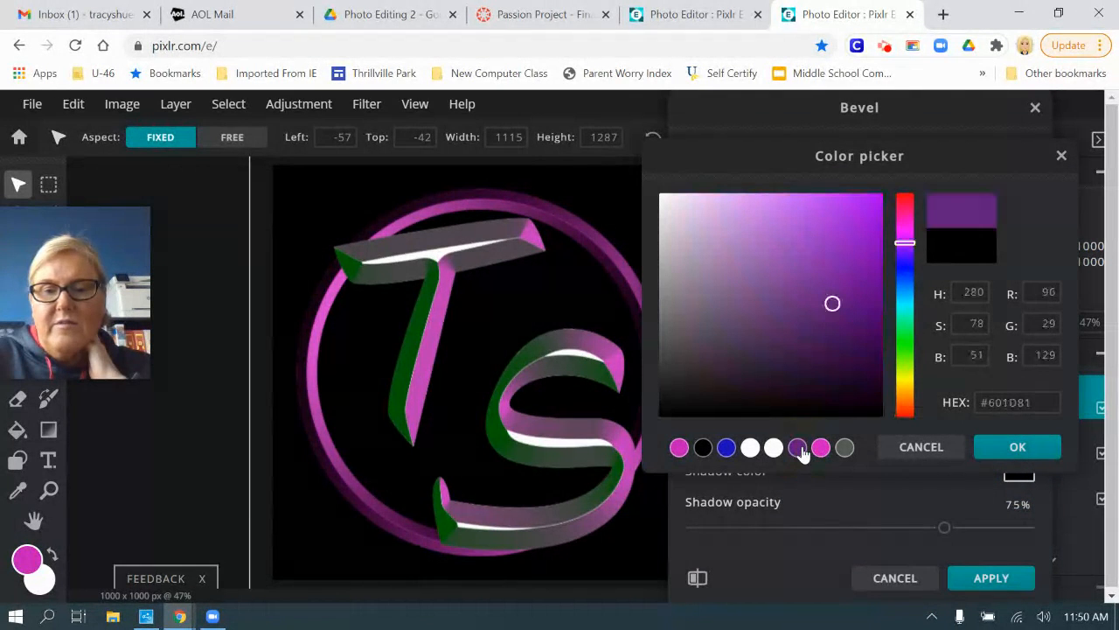
pyautogui.click(1014, 451)
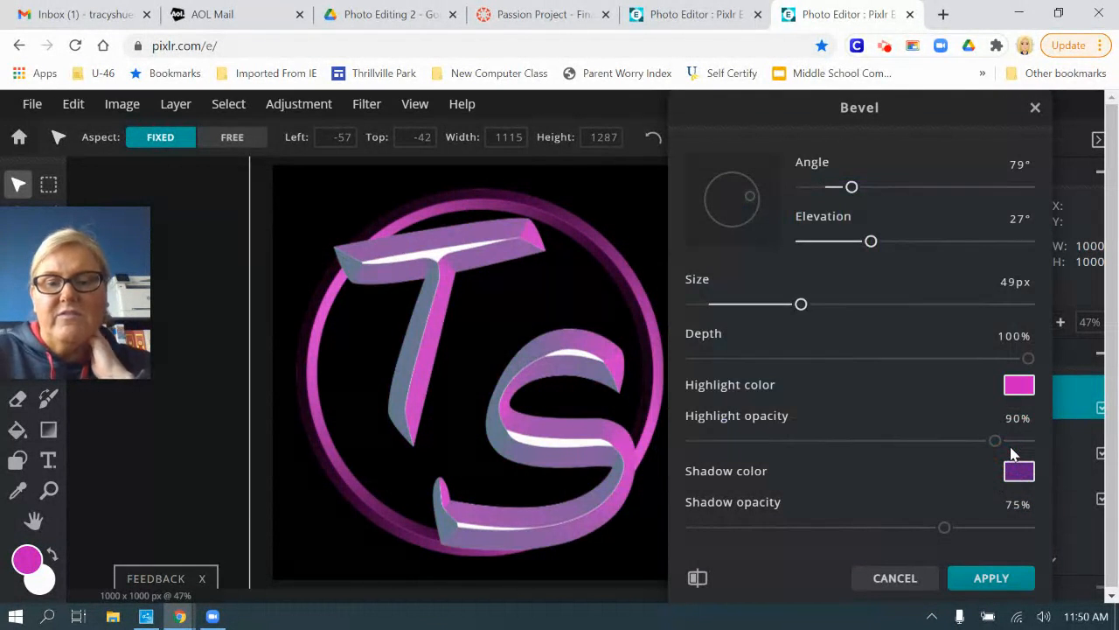
pyautogui.moveTo(797, 304); pyautogui.dragTo(899, 306)
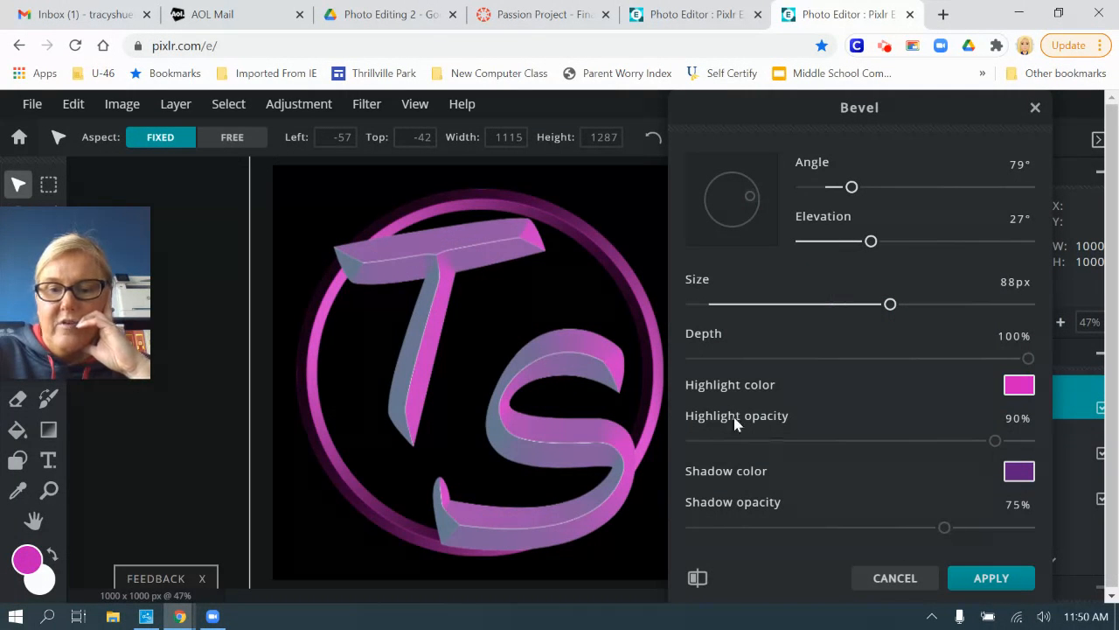
pyautogui.click(996, 581)
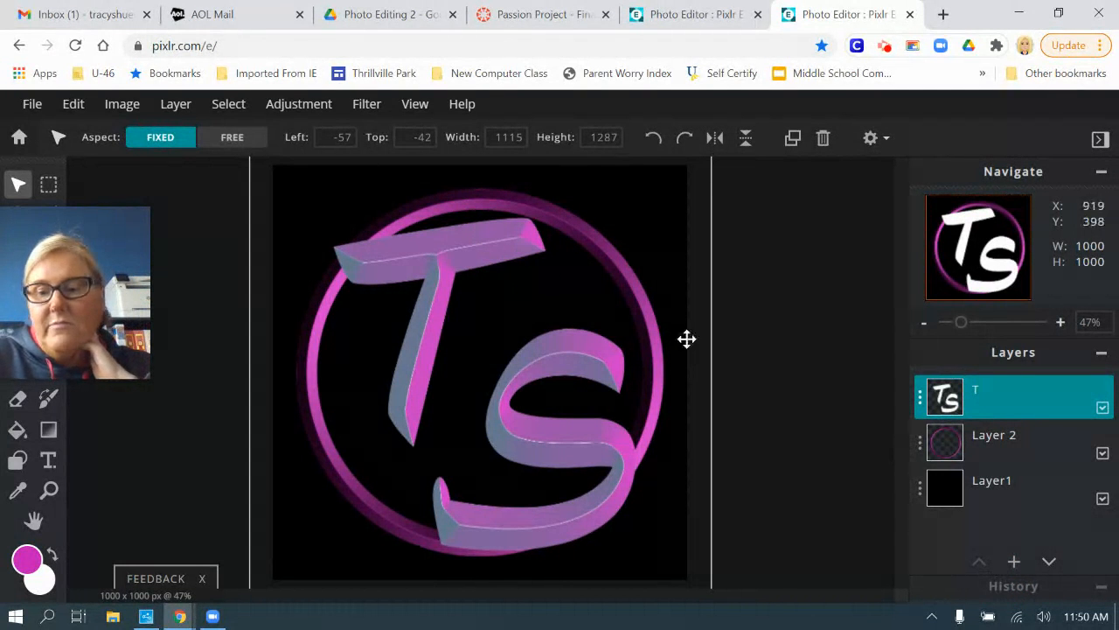
# - Add an empty layer above the initials and set the linear gradient's starting color to #E656DD, keeping white at the end
pyautogui.click(1013, 564)
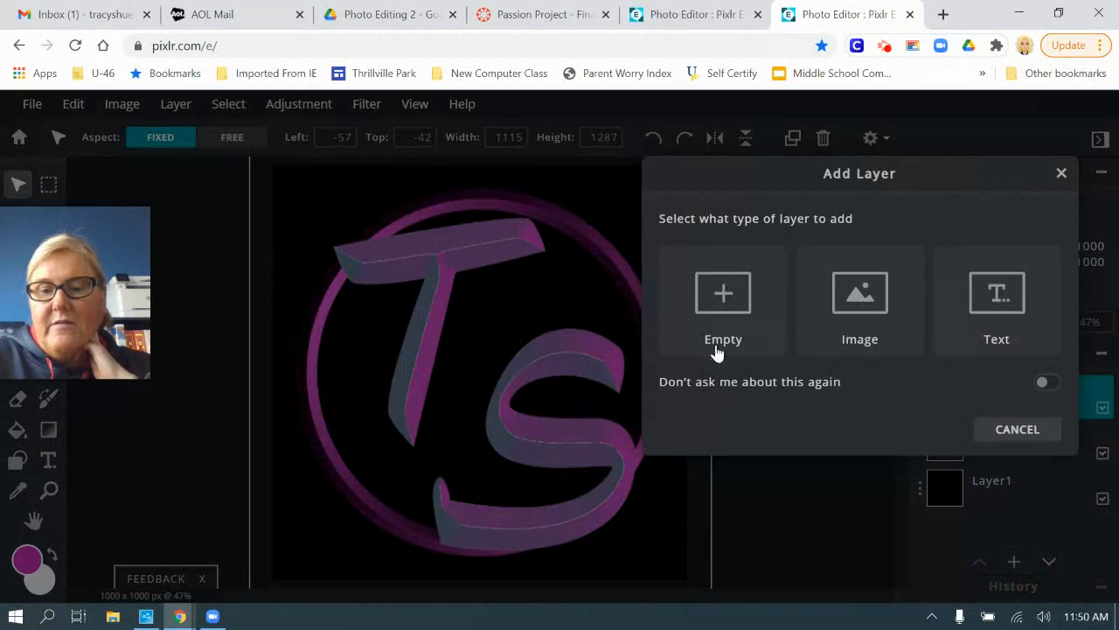
pyautogui.click(722, 352)
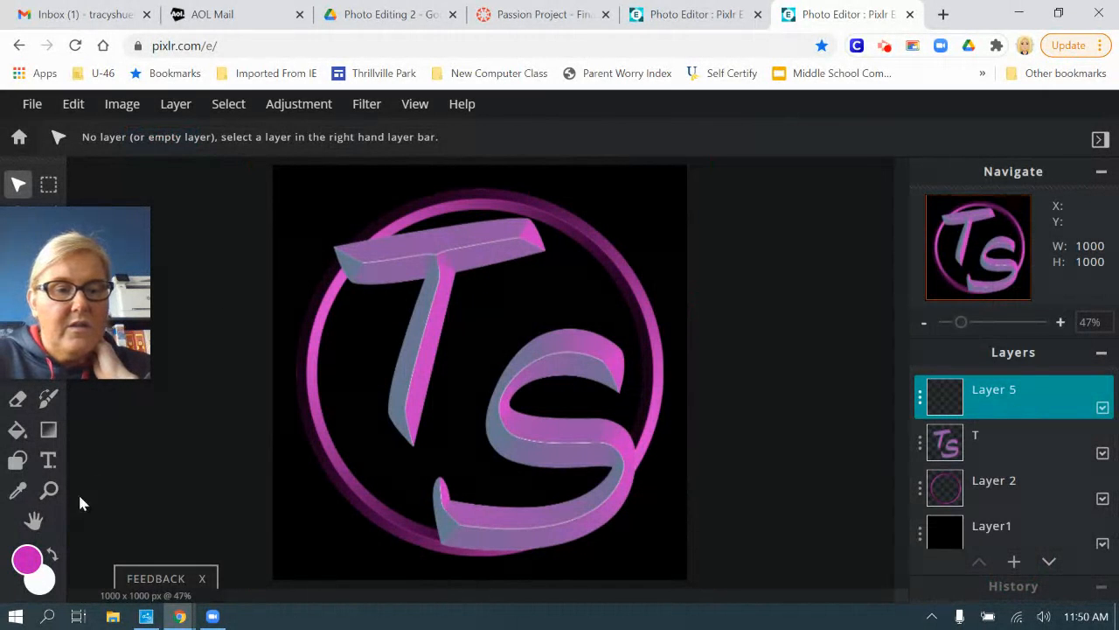
pyautogui.click(48, 430)
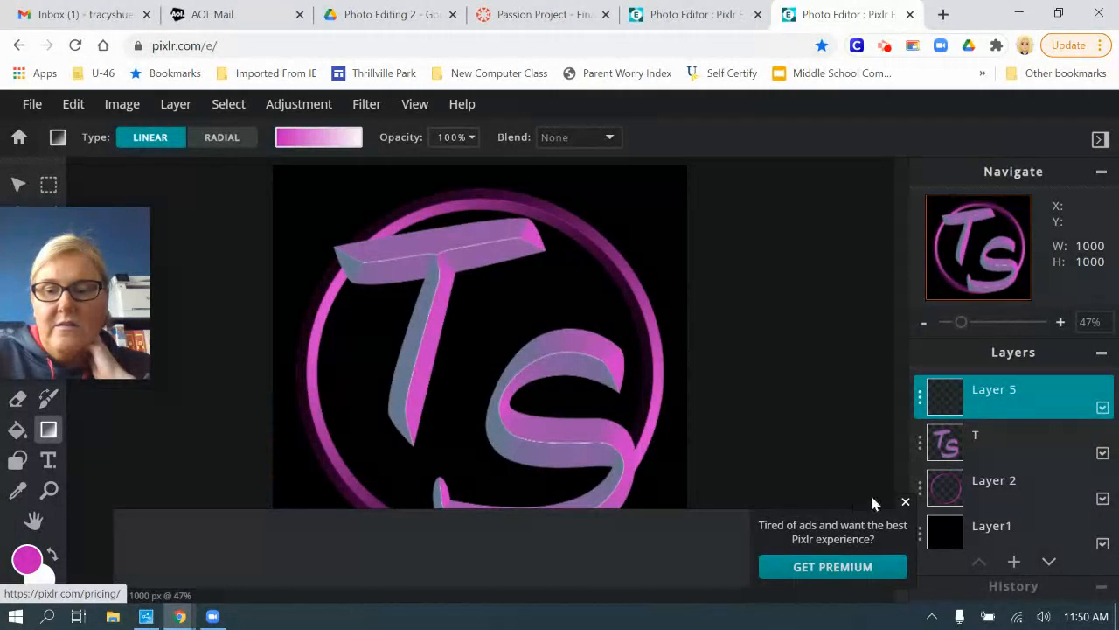
pyautogui.click(906, 504)
pyautogui.click(320, 143)
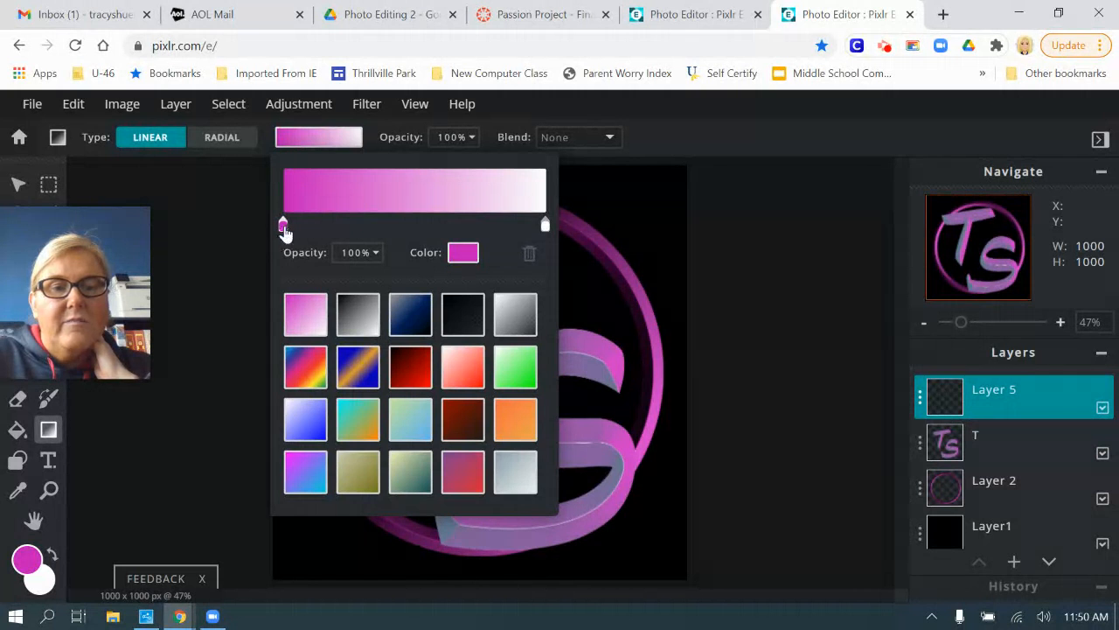
pyautogui.click(463, 253)
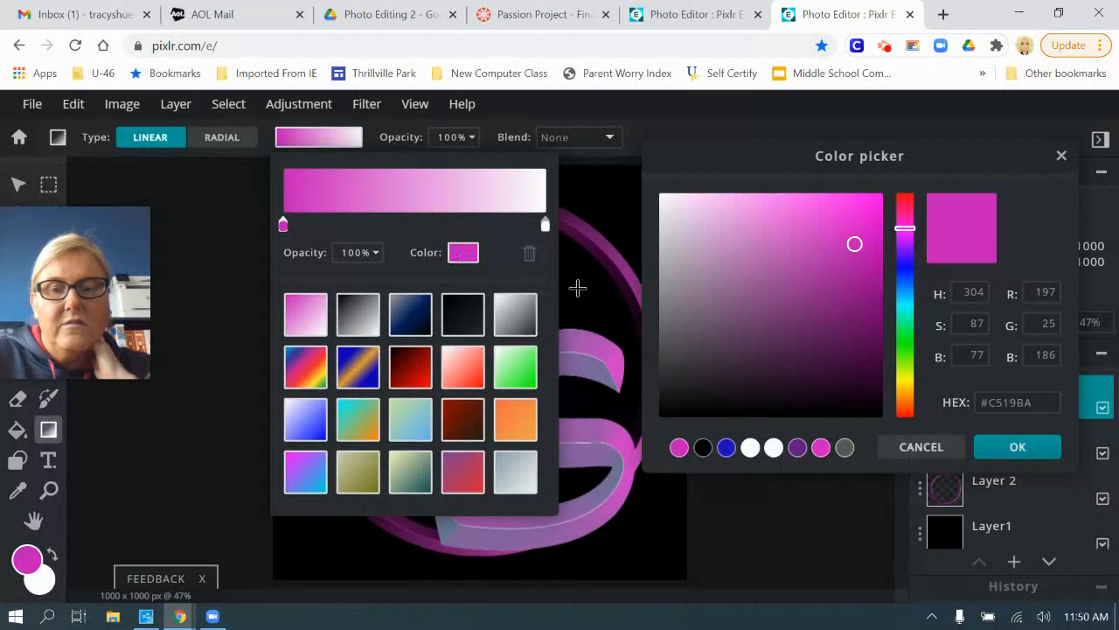
pyautogui.moveTo(861, 249); pyautogui.dragTo(800, 221)
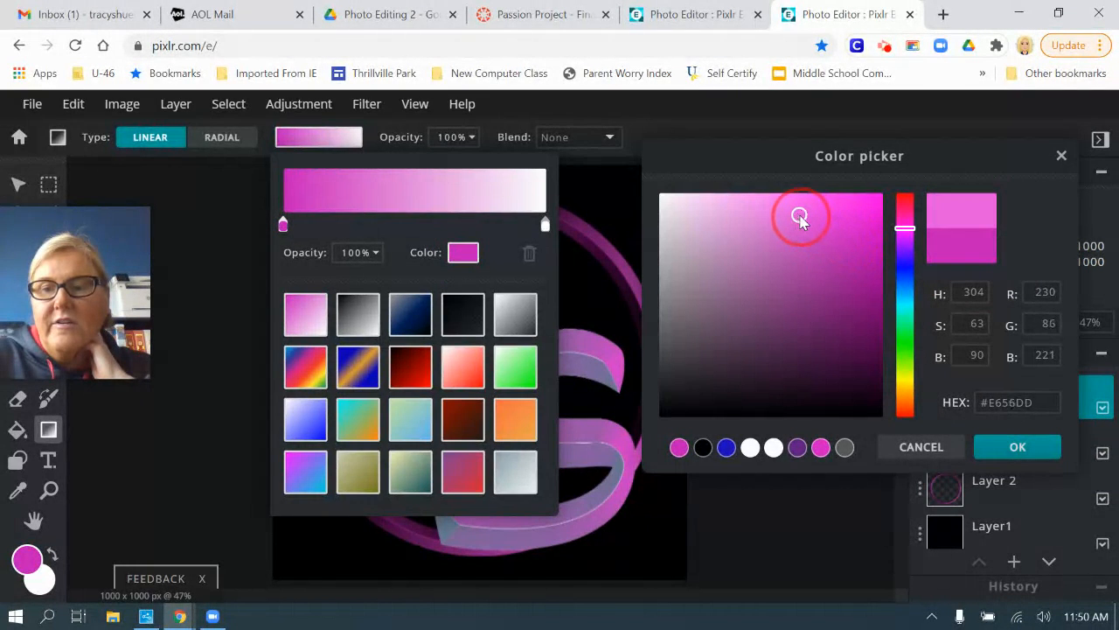
pyautogui.click(1014, 448)
# - Lower the gradient's opacity to 17%
pyautogui.click(468, 142)
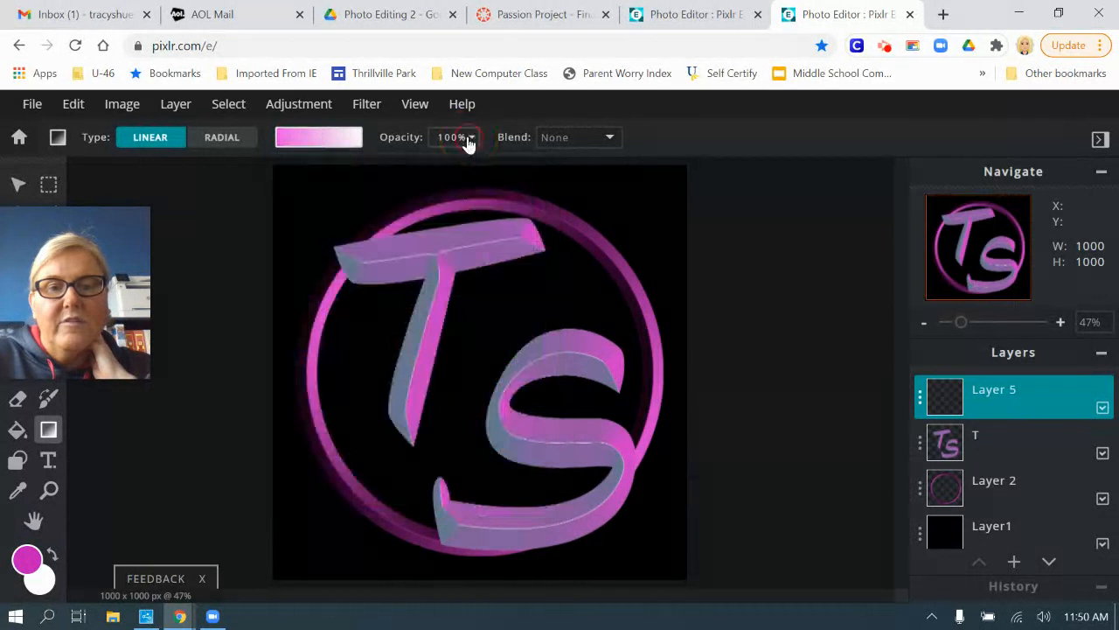
pyautogui.click(466, 140)
pyautogui.moveTo(469, 170); pyautogui.dragTo(355, 172)
pyautogui.click(695, 140)
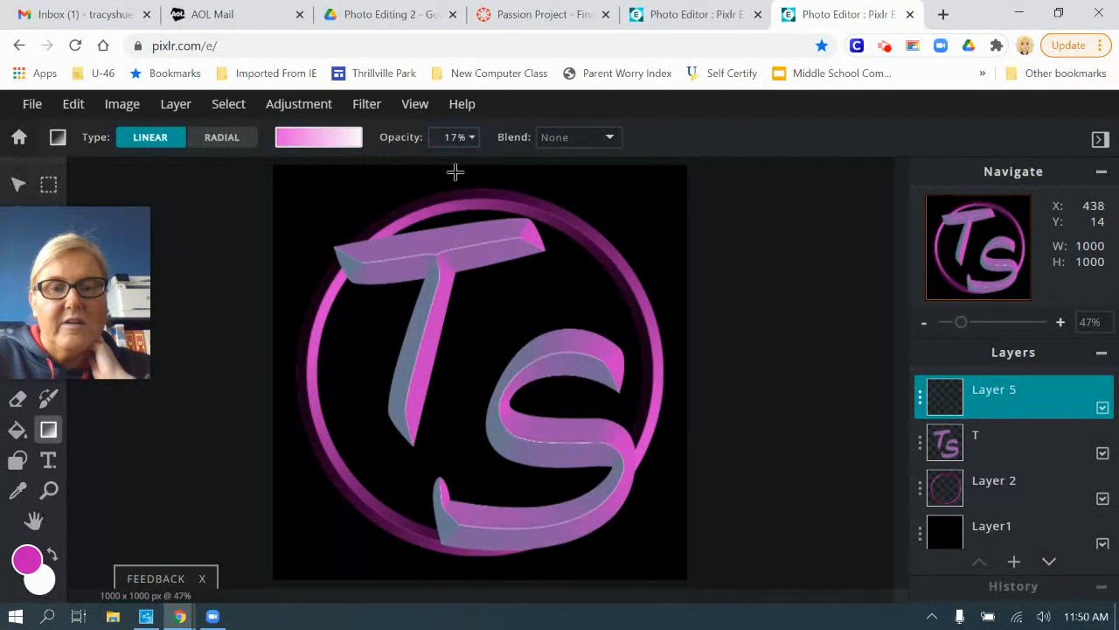
# - Try the gradient from the top to the bottom of the canvas on the new layer, and undo it
pyautogui.moveTo(460, 166); pyautogui.dragTo(458, 546)
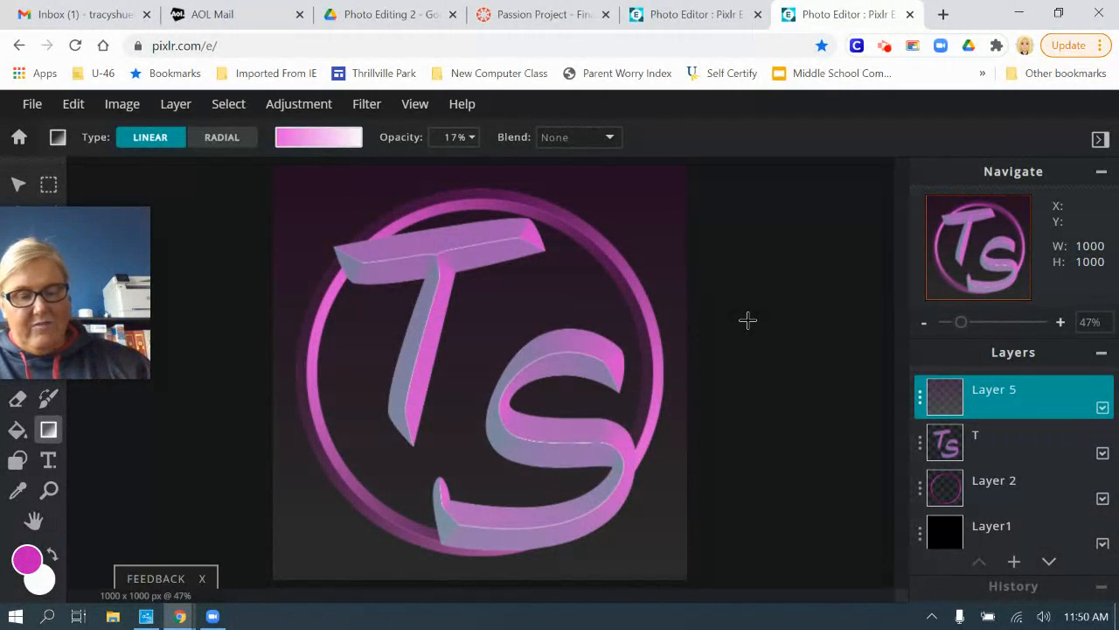
pyautogui.hotkey('ctrl', 'z')
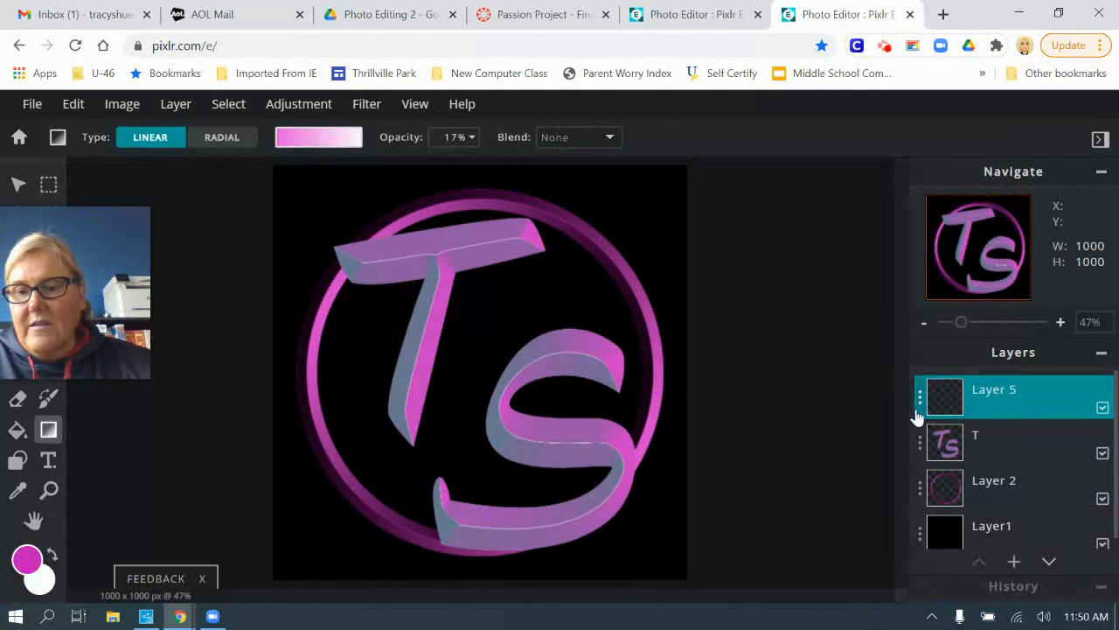
# - Set Layer 5's blend mode to Multiply and draw the gradient from the top to the bottom of the canvas
pyautogui.click(921, 404)
pyautogui.click(879, 357)
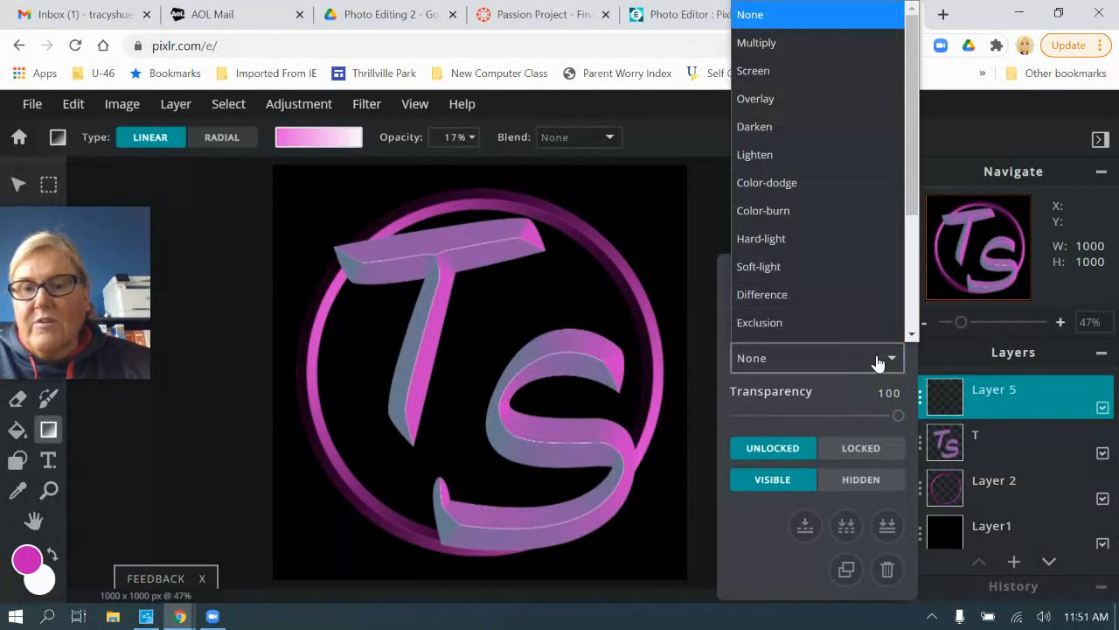
pyautogui.scroll(2, 830, 110)
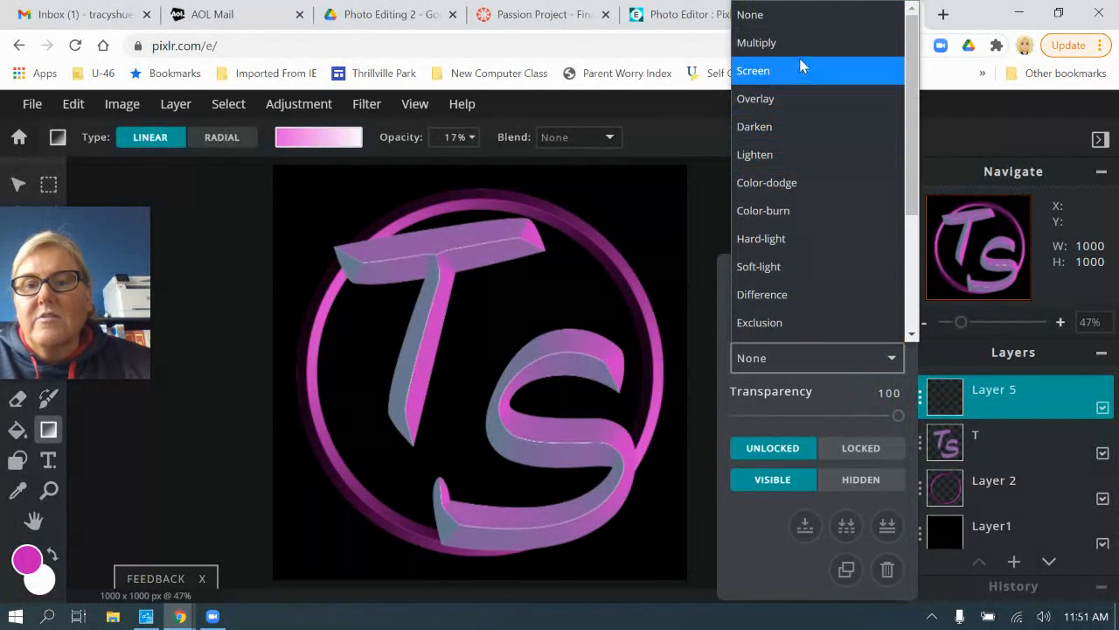
pyautogui.click(773, 45)
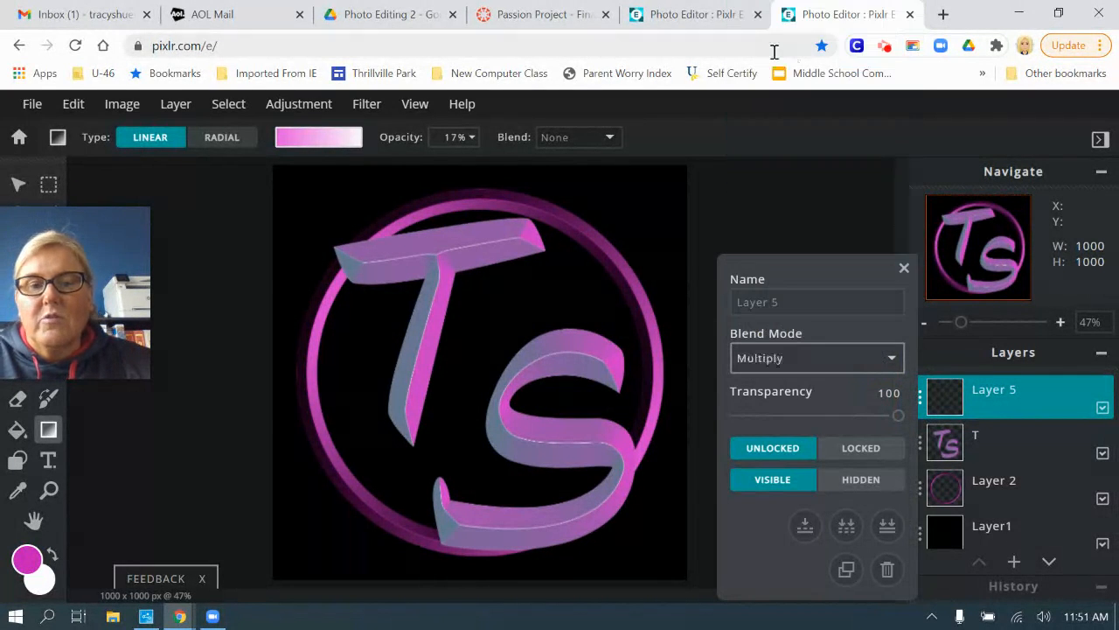
pyautogui.click(904, 211)
pyautogui.moveTo(452, 166); pyautogui.dragTo(494, 546)
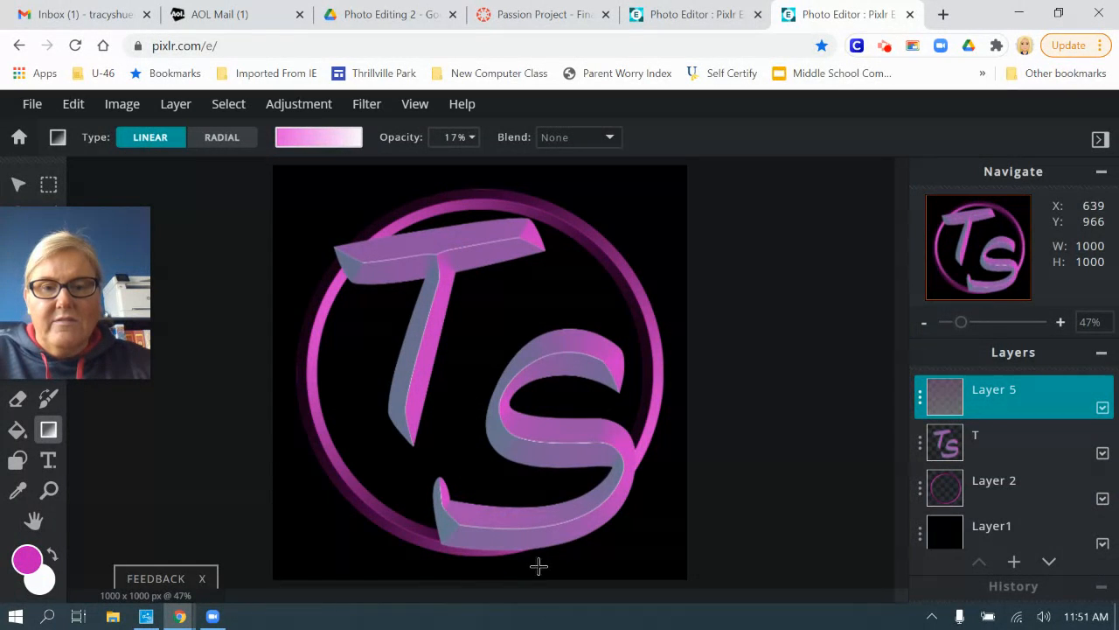
# - Raise the gradient's opacity to 40% and draw it again down the canvas on Layer 5
pyautogui.click(454, 137)
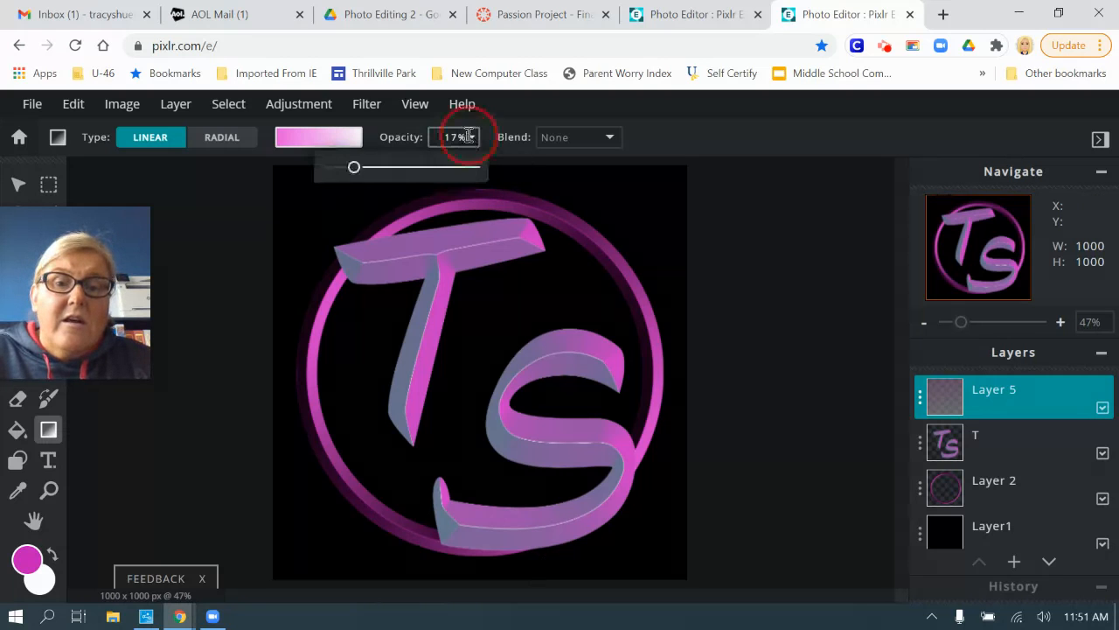
pyautogui.moveTo(353, 166); pyautogui.dragTo(385, 167)
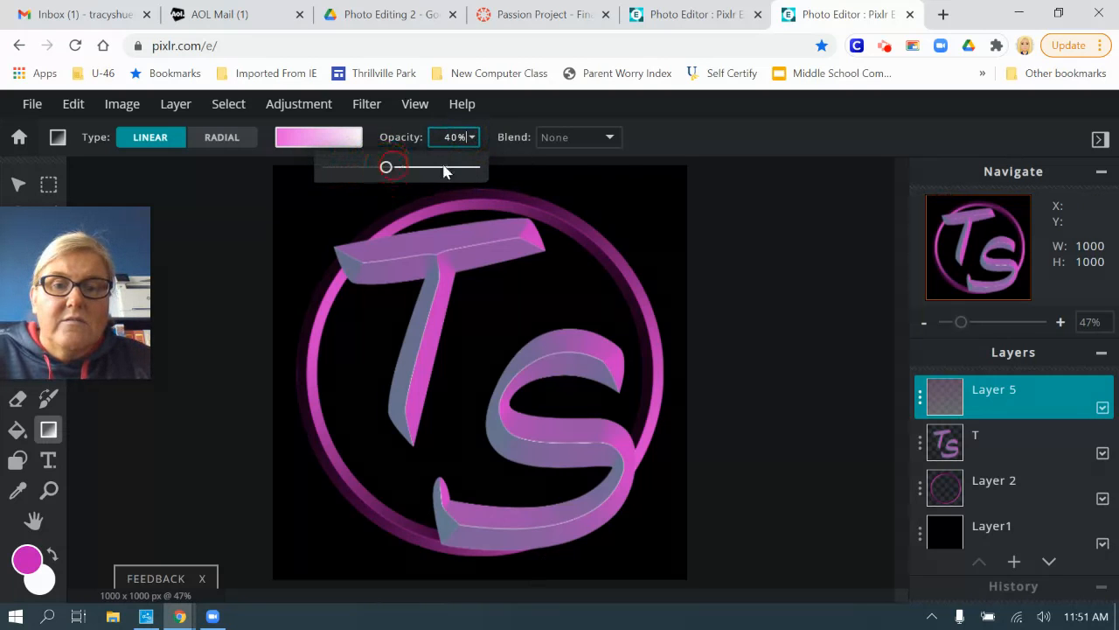
pyautogui.click(691, 136)
pyautogui.moveTo(487, 187); pyautogui.dragTo(563, 565)
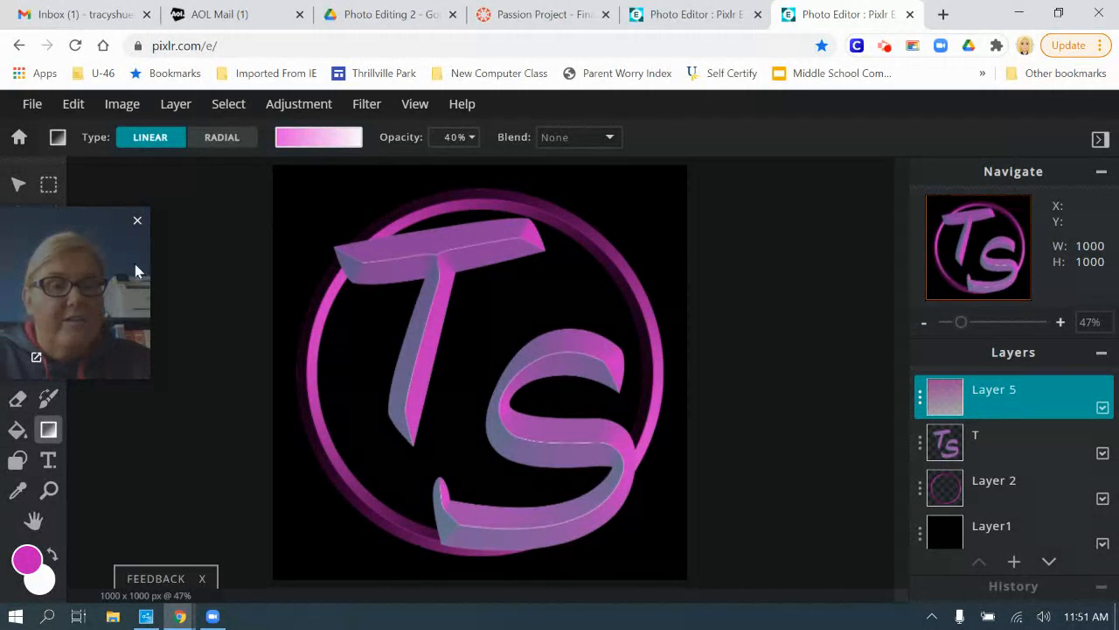
# - Paint magenta over the initials on Layer 5 with a soft brush of size 431 at 22% opacity
pyautogui.moveTo(57, 227); pyautogui.dragTo(785, 148)
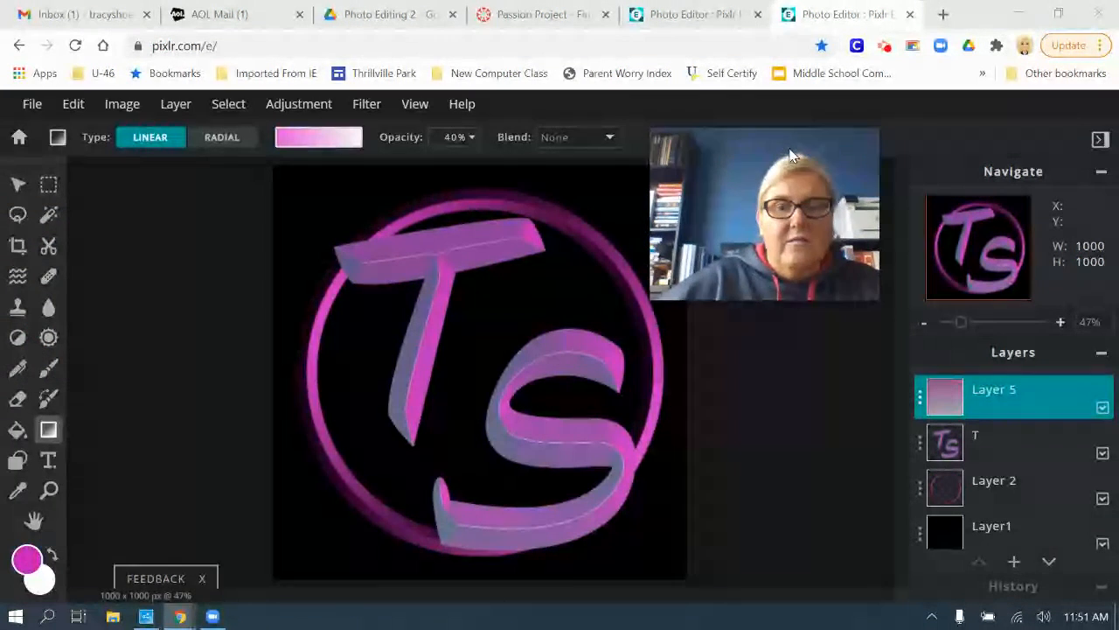
pyautogui.click(48, 368)
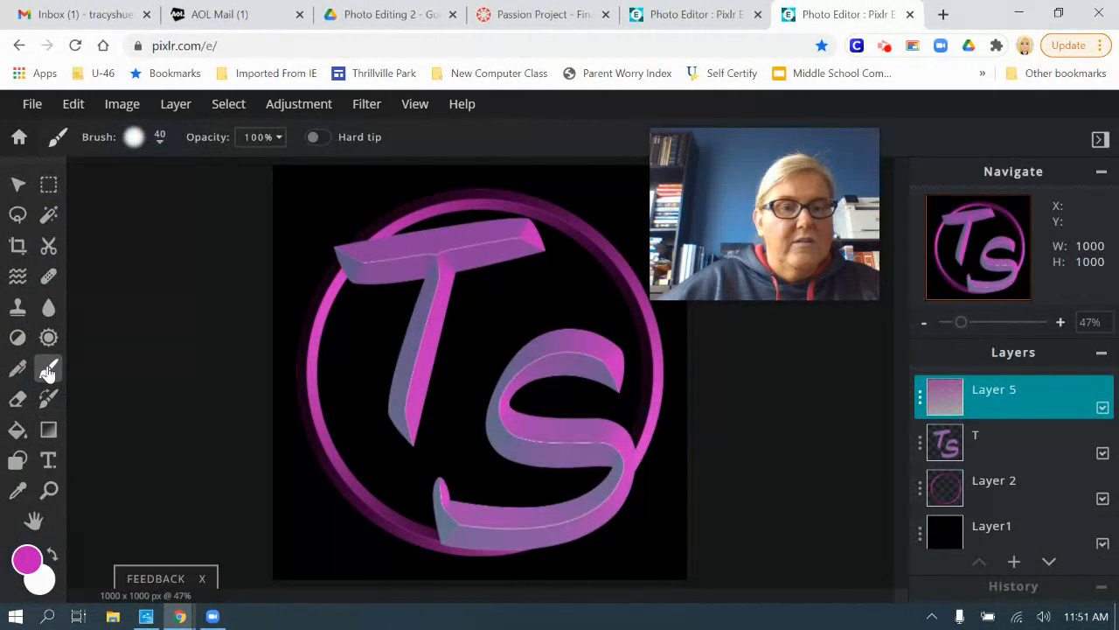
pyautogui.click(165, 140)
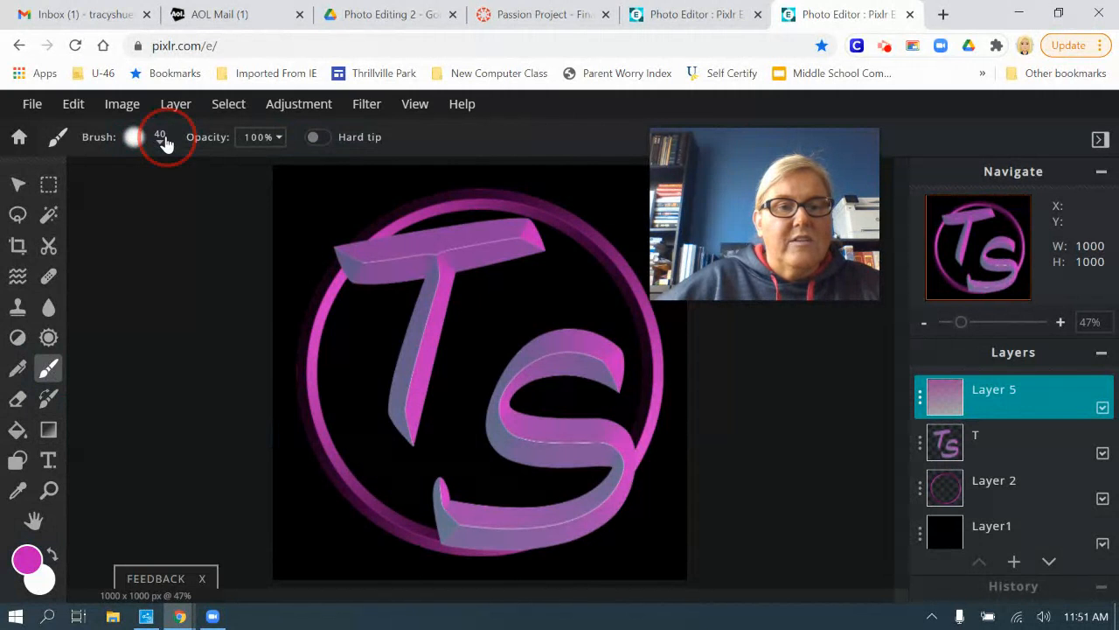
pyautogui.moveTo(145, 200); pyautogui.dragTo(207, 200)
pyautogui.click(480, 125)
pyautogui.click(278, 137)
pyautogui.moveTo(279, 167); pyautogui.dragTo(173, 178)
pyautogui.moveTo(337, 237)
pyautogui.mouseDown()
pyautogui.moveTo(569, 273)
pyautogui.moveTo(415, 327)
pyautogui.moveTo(462, 359)
pyautogui.moveTo(427, 435)
pyautogui.moveTo(543, 515)
pyautogui.mouseUp()
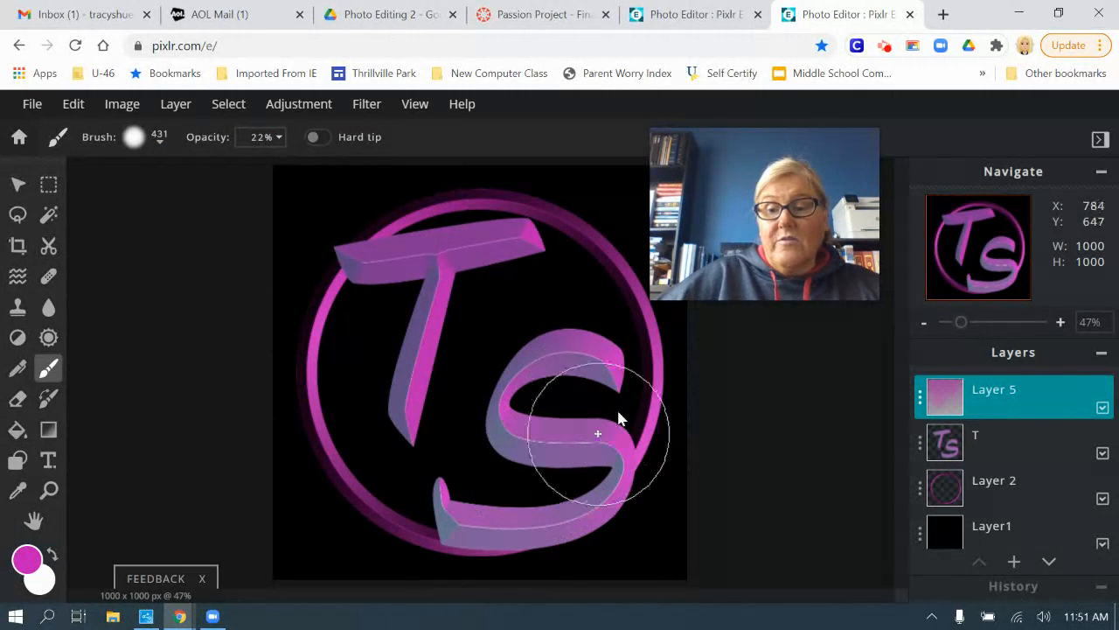
pyautogui.click(212, 618)
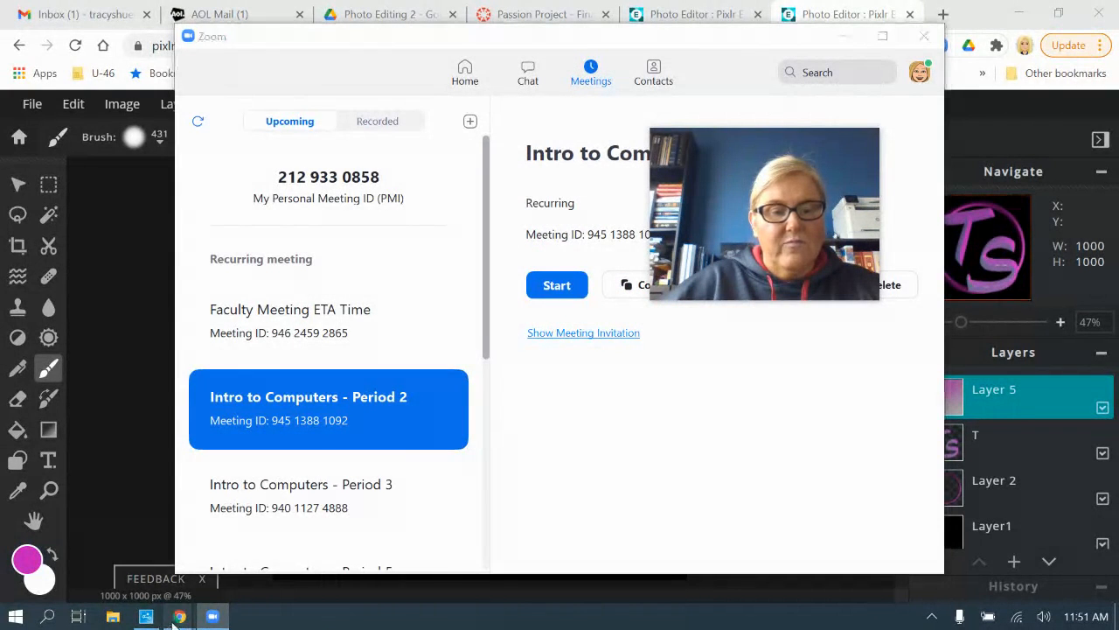
pyautogui.moveTo(175, 617)
pyautogui.click(763, 559)
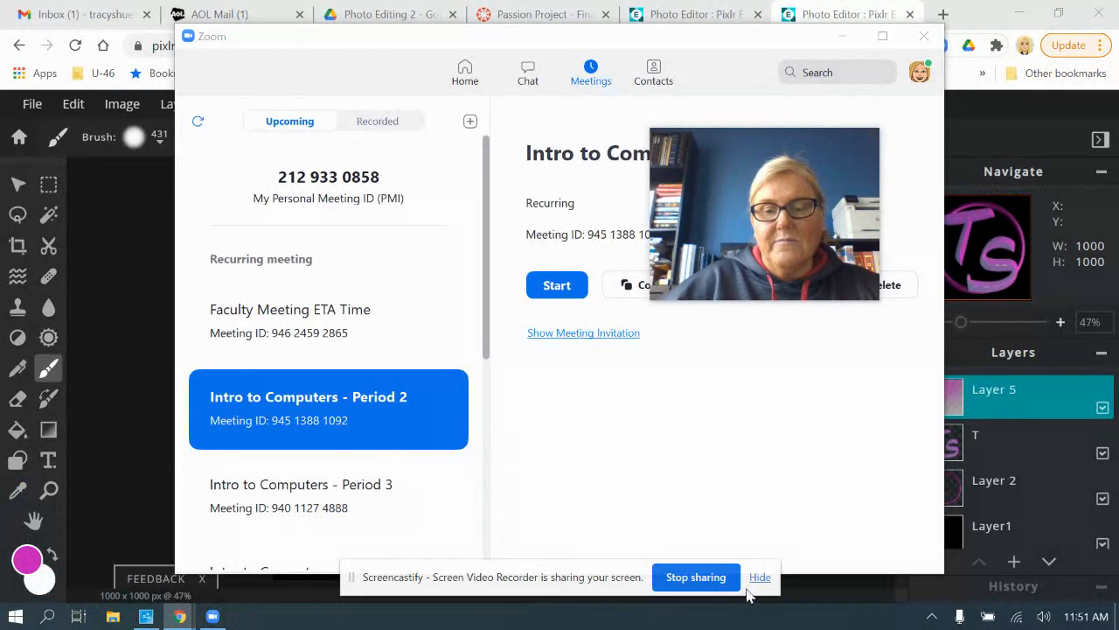